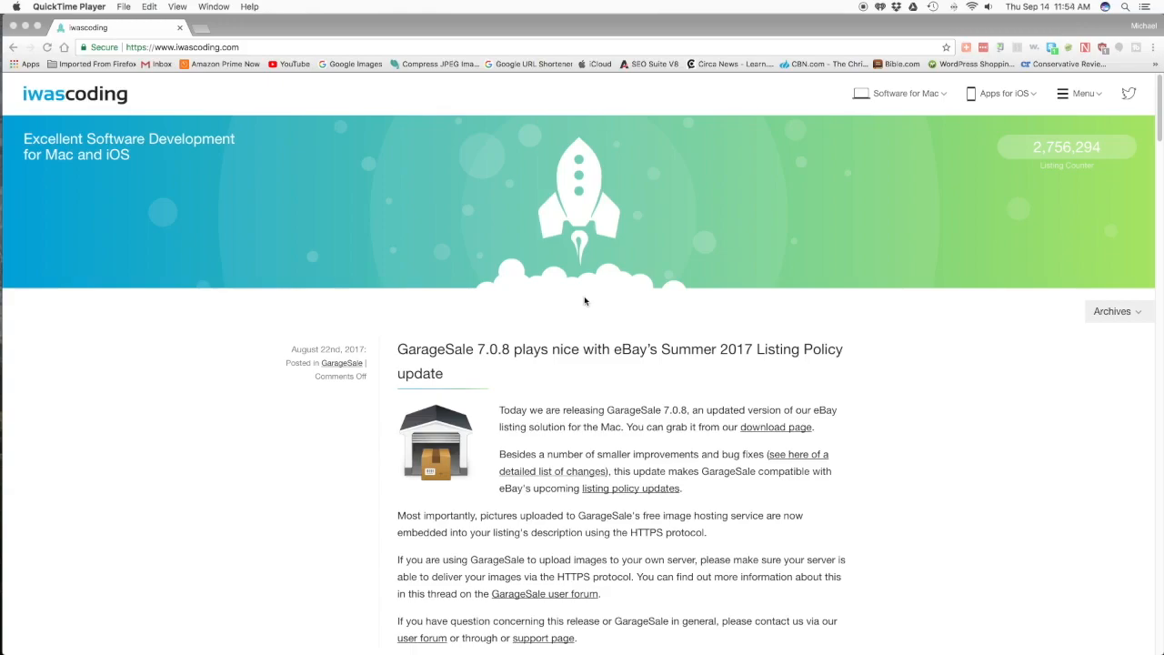
- Open the GarageSale product page from iwascoding's Mac software selection
scroll(584, 301, down, 5)
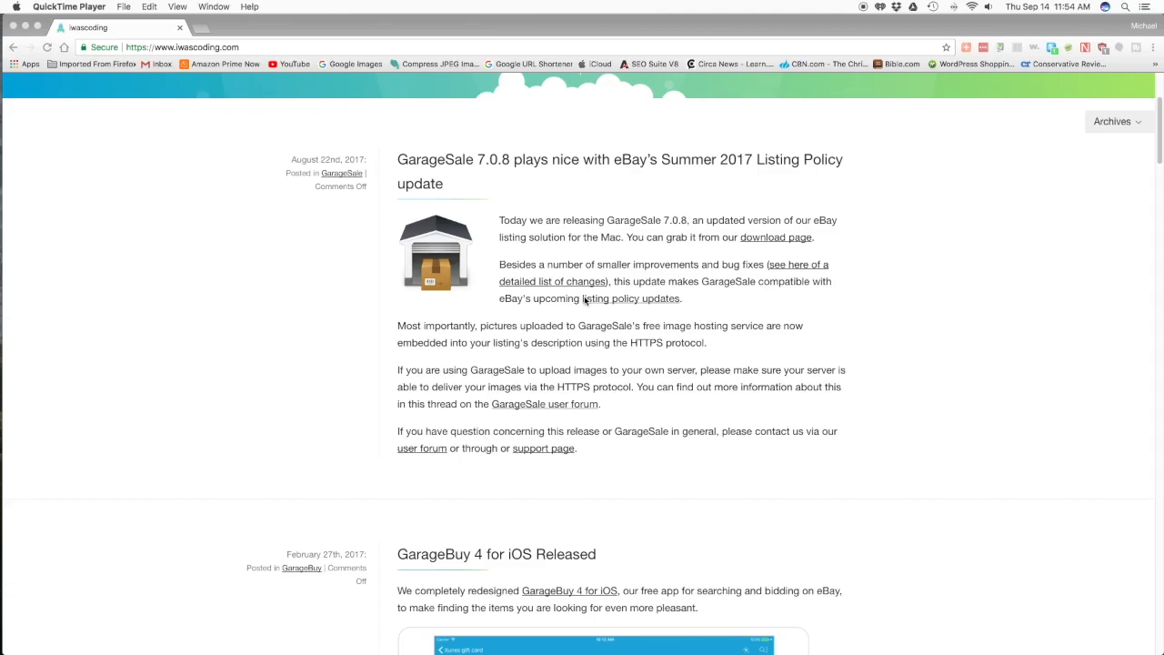
scroll(584, 301, up, 5)
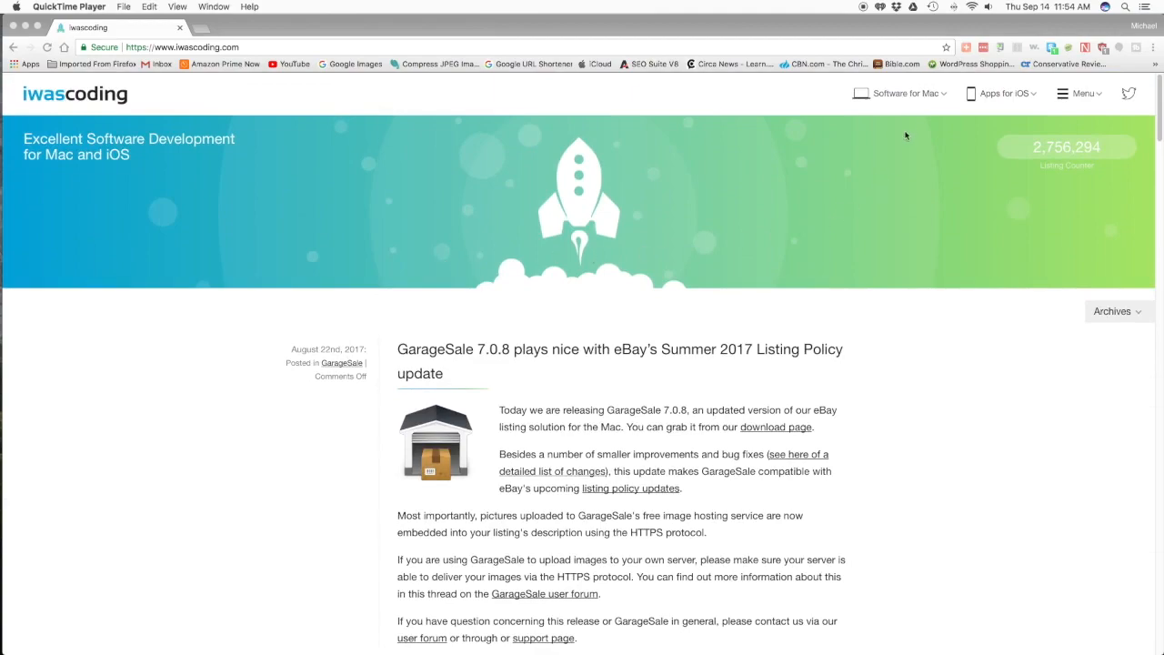
click(904, 97)
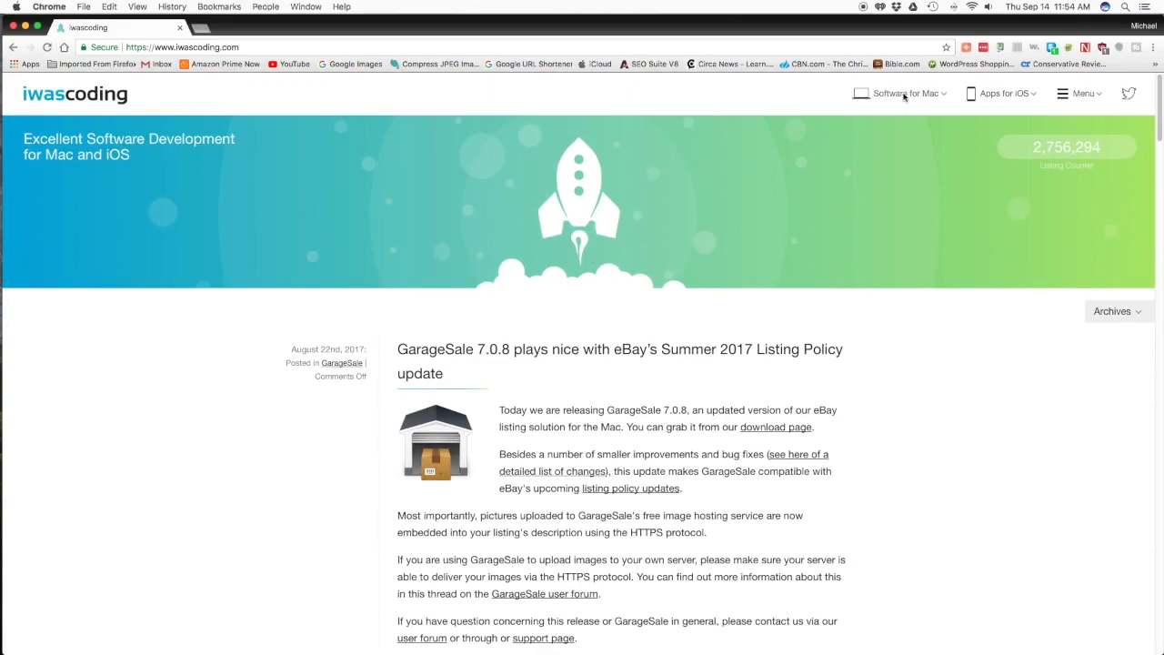
click(904, 96)
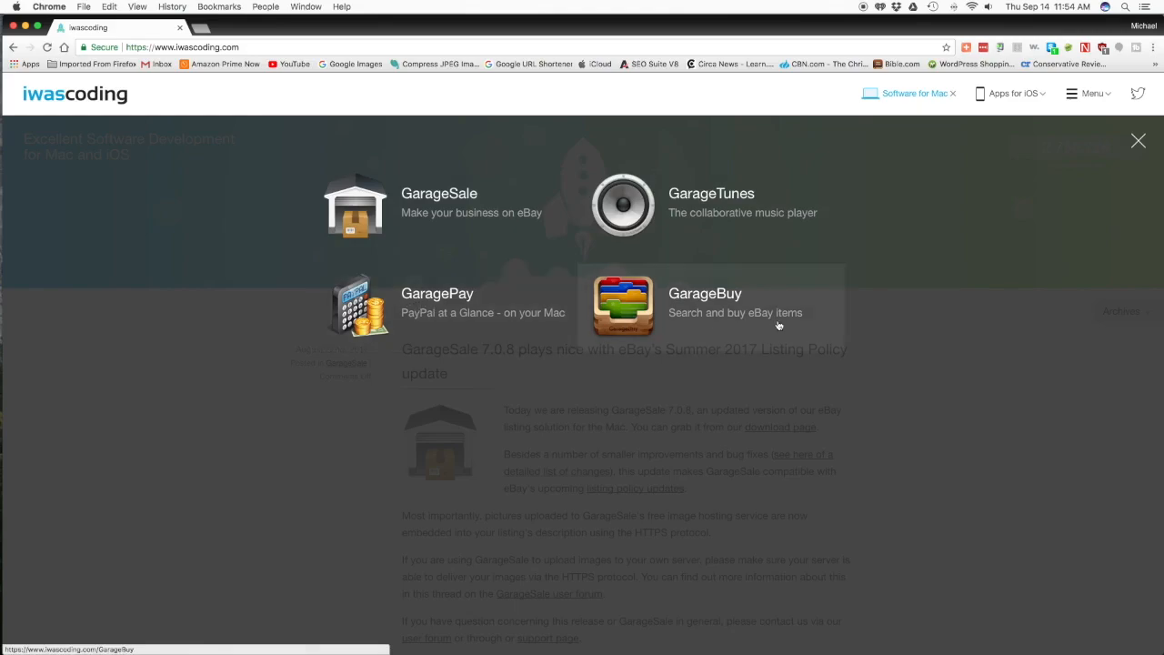
click(426, 198)
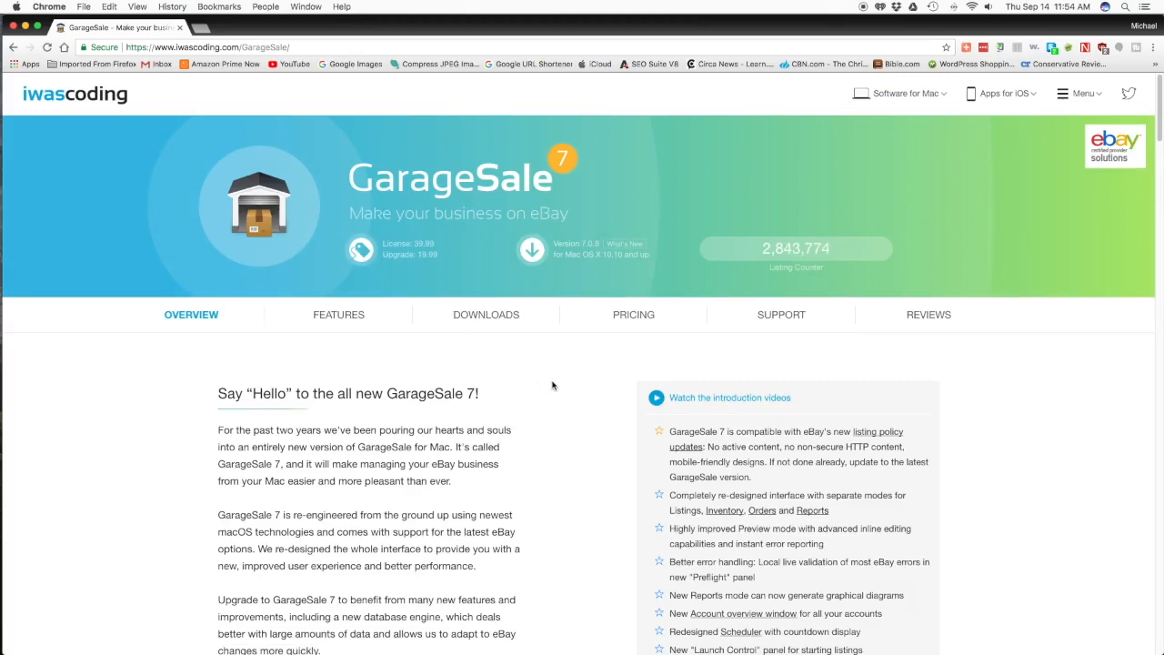
- Look through the GarageSale overview and examine the license options on its pricing page
scroll(552, 385, down, 5)
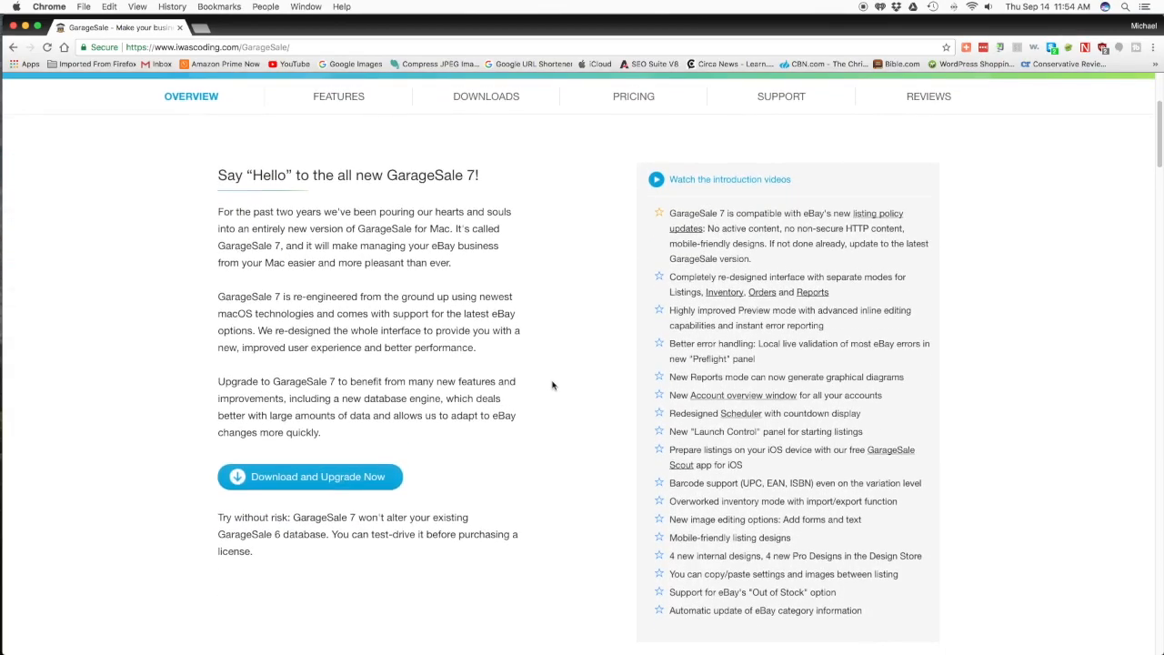
scroll(552, 386, up, 5)
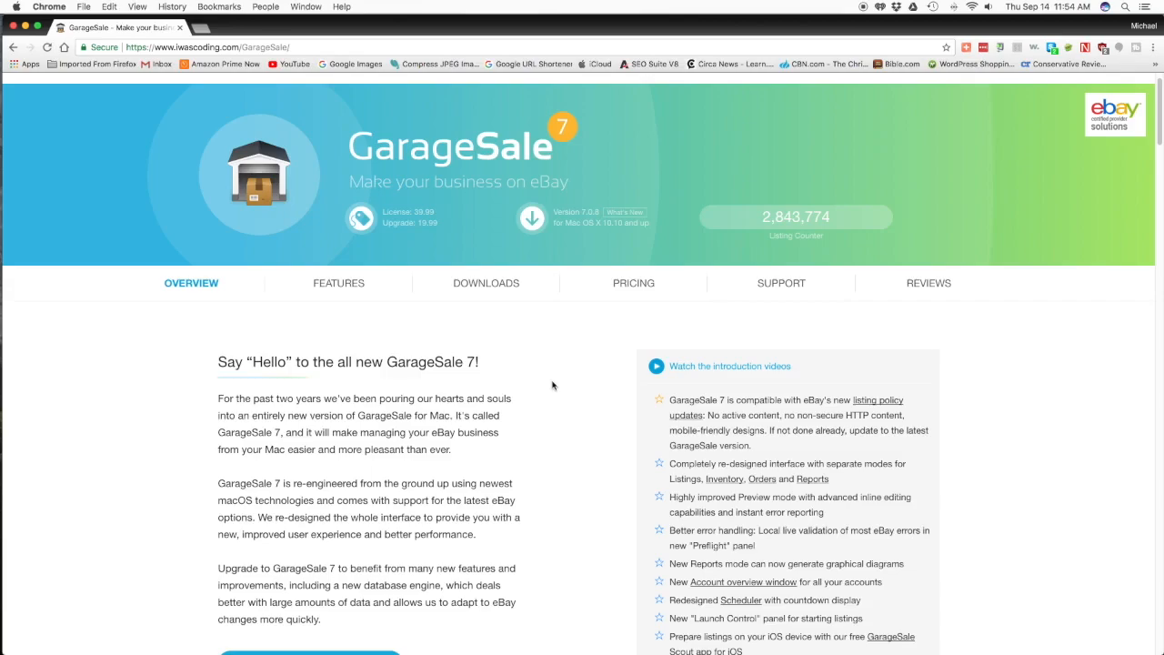
scroll(552, 386, up, 1)
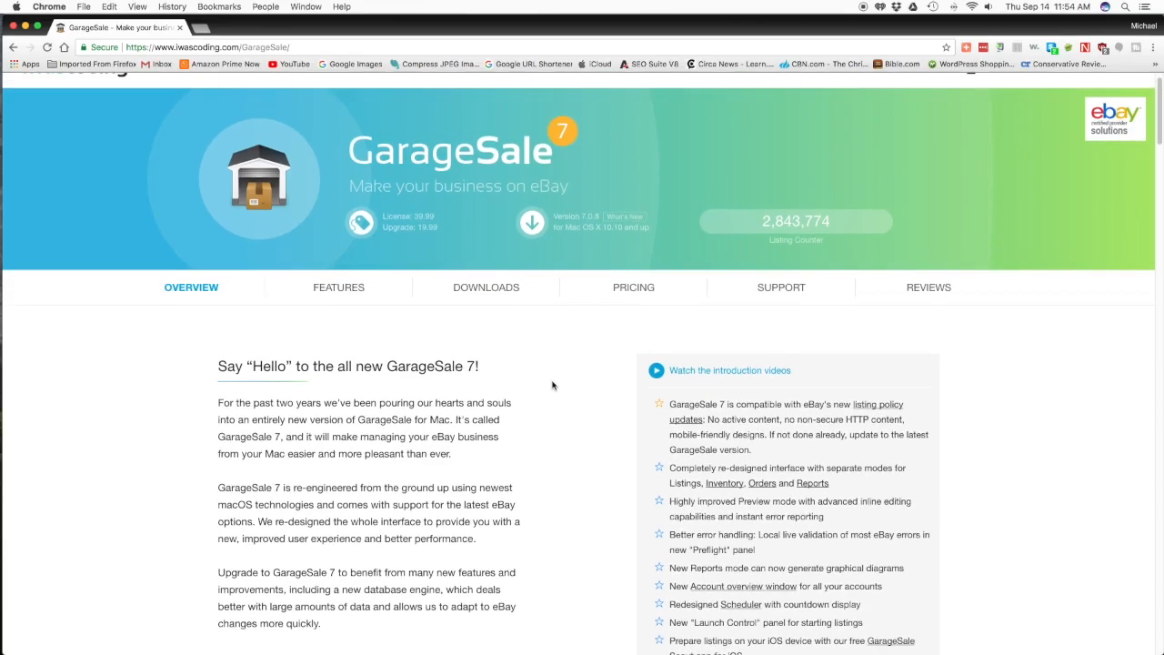
click(639, 297)
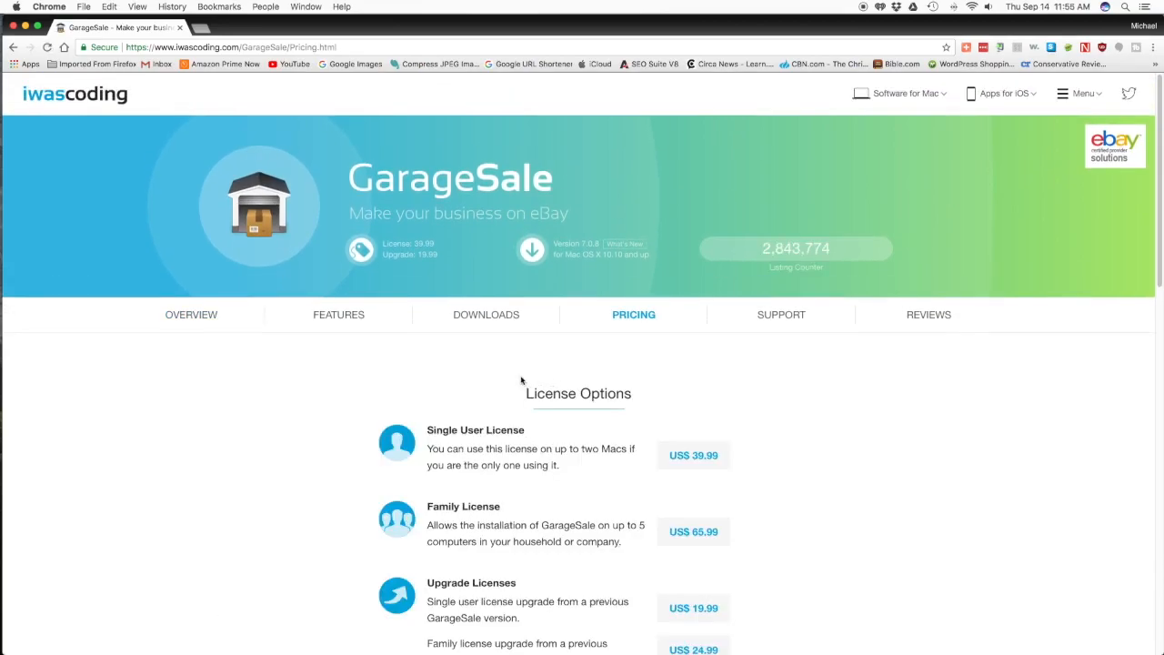
scroll(841, 453, down, 5)
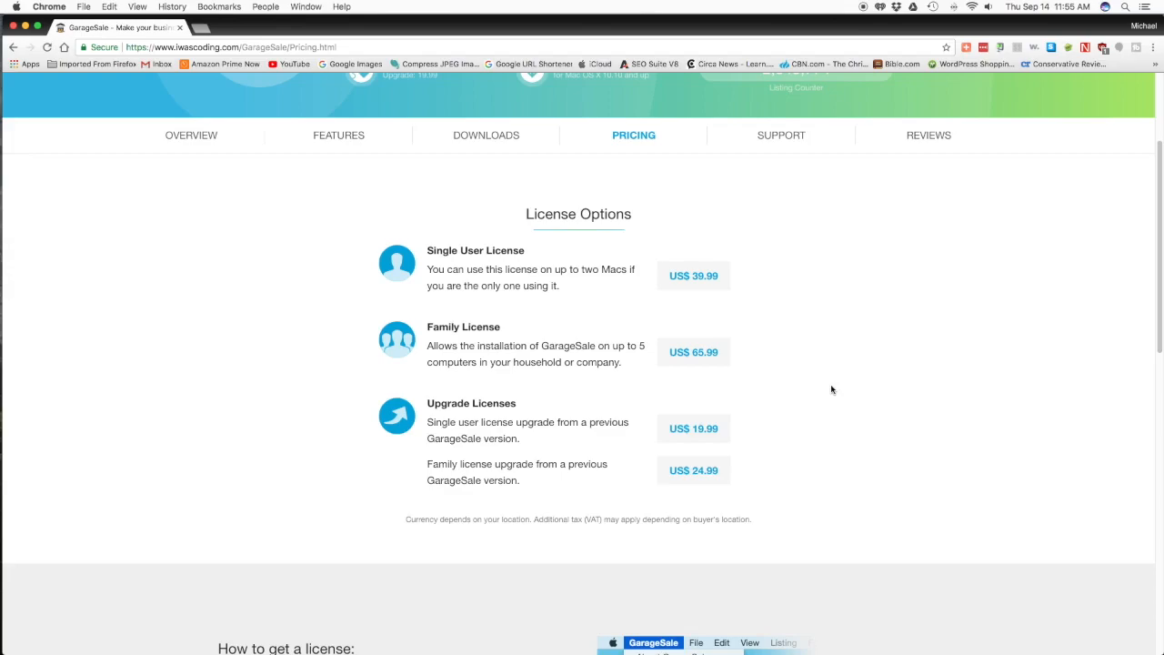
scroll(761, 460, down, 2)
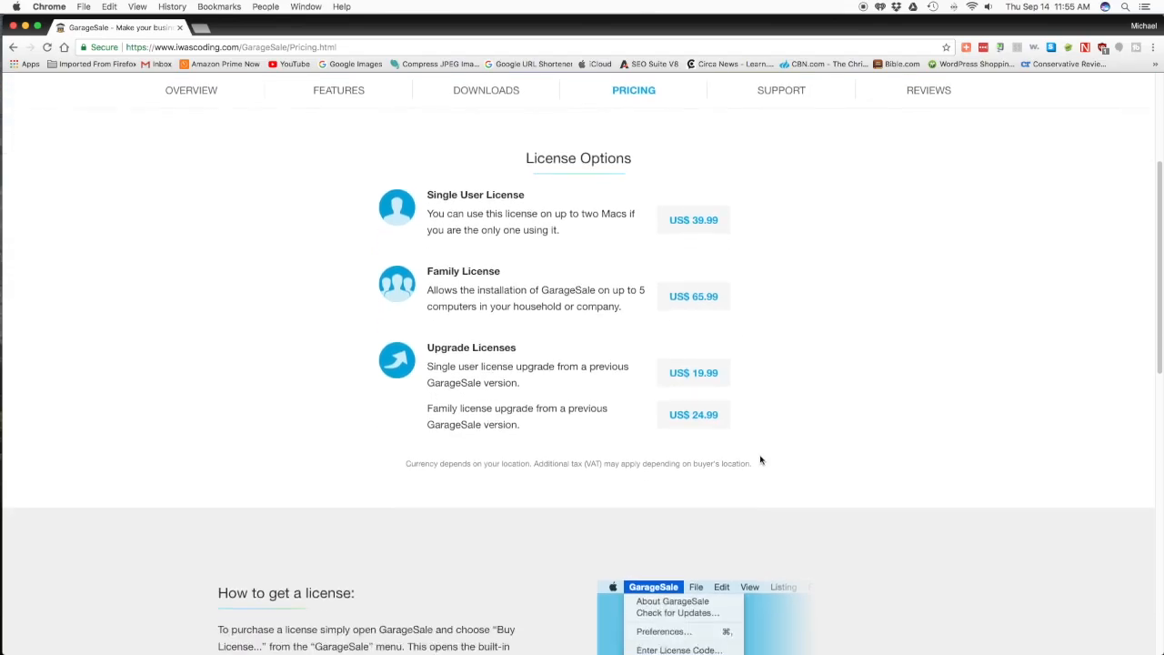
scroll(761, 460, down, 1)
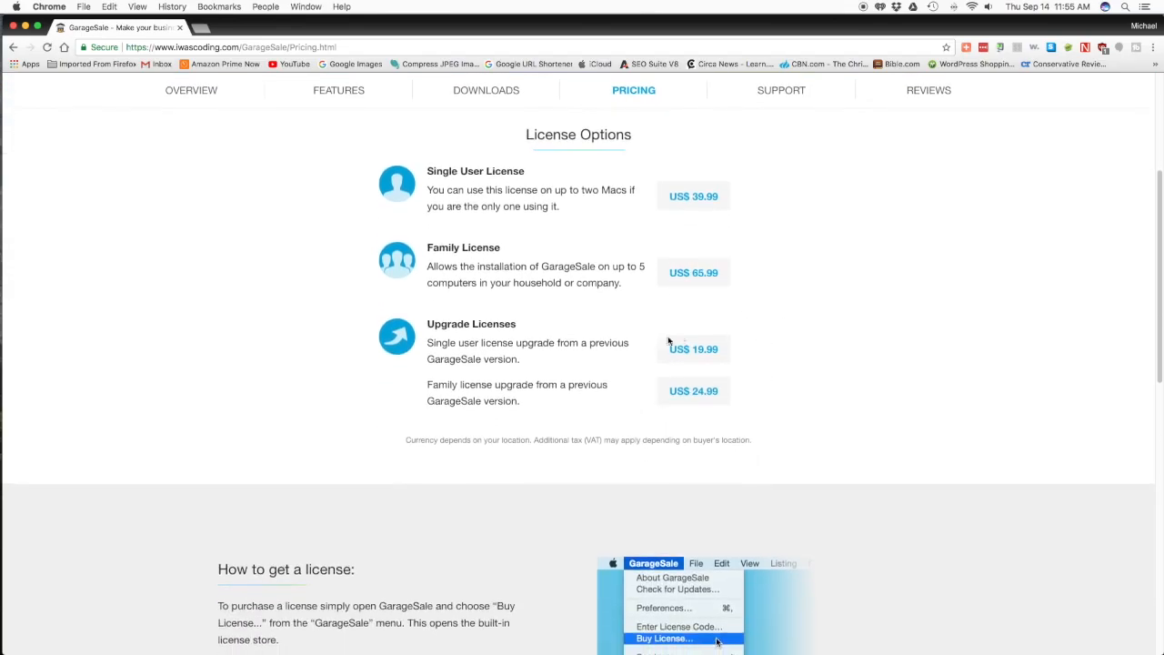
- Open the GarageSale downloads page and check the trial terms, latest version and system requirements
scroll(776, 406, up, 5)
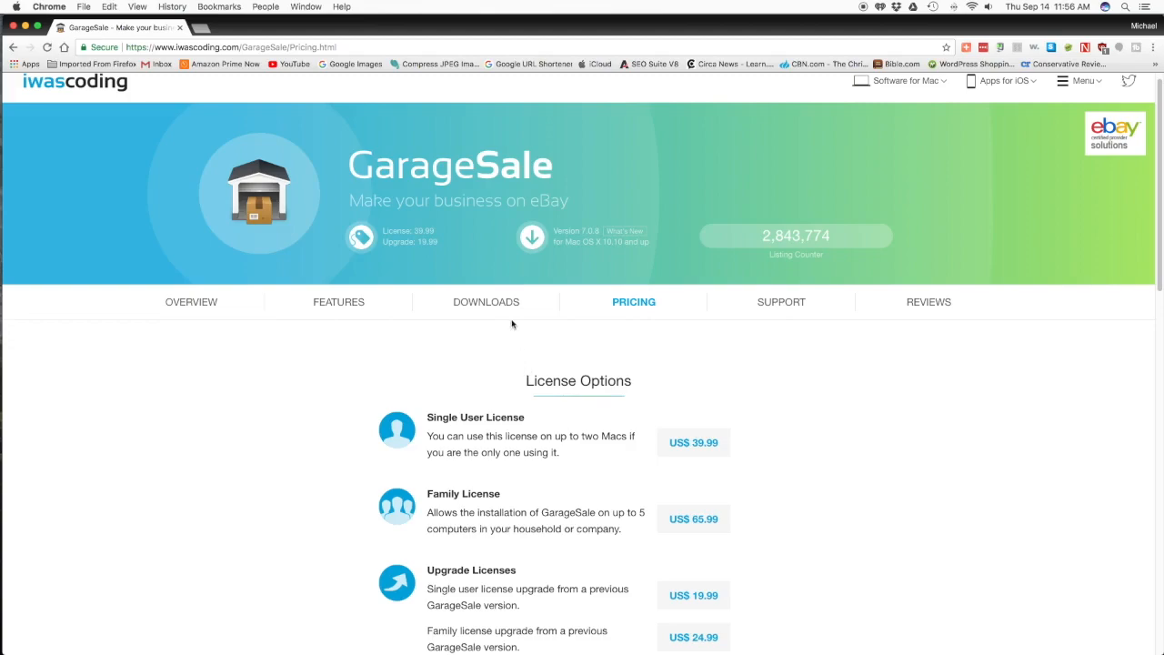
click(485, 305)
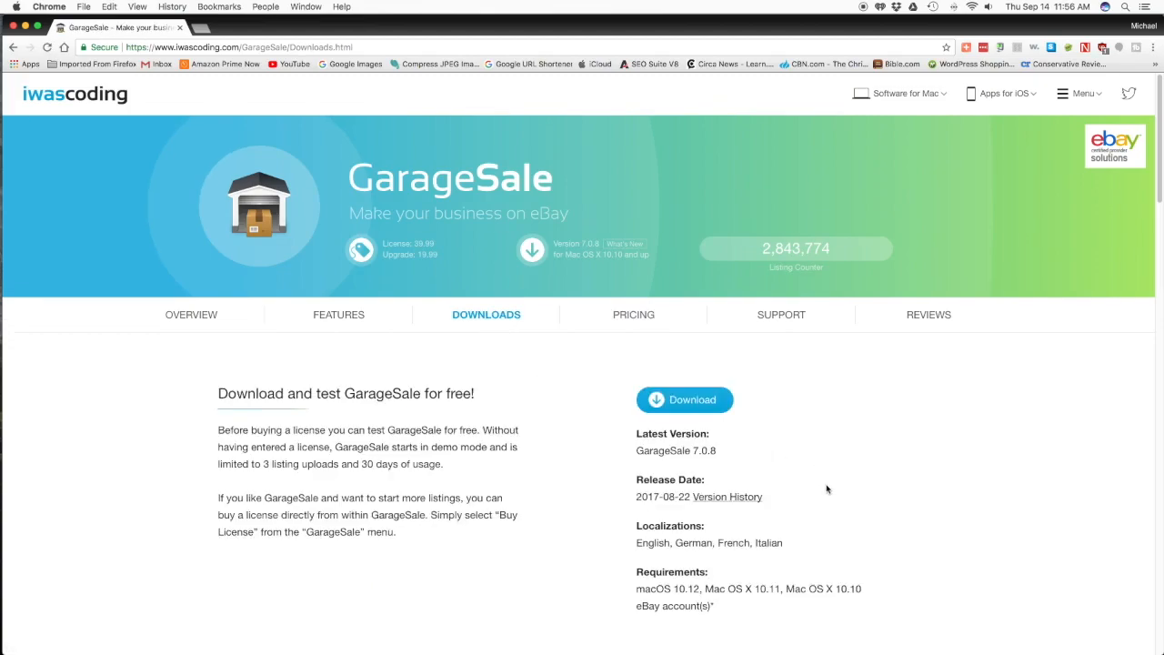
scroll(827, 490, down, 2)
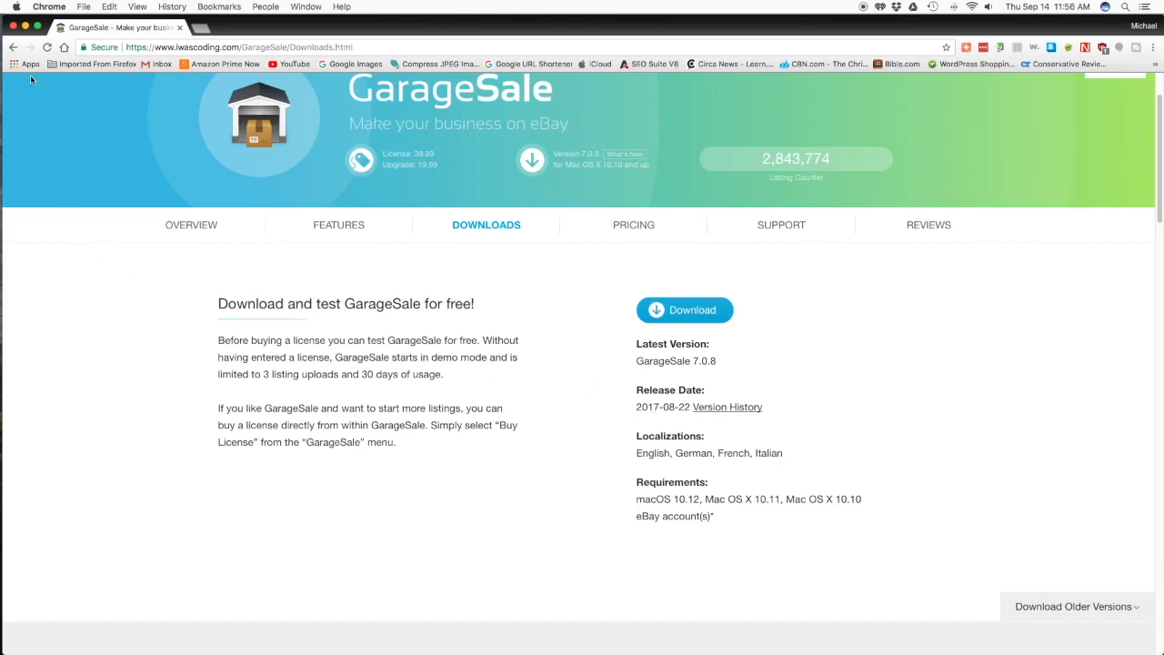
- Switch from the browser to the GarageSale app and collapse the My Templates folder
click(26, 26)
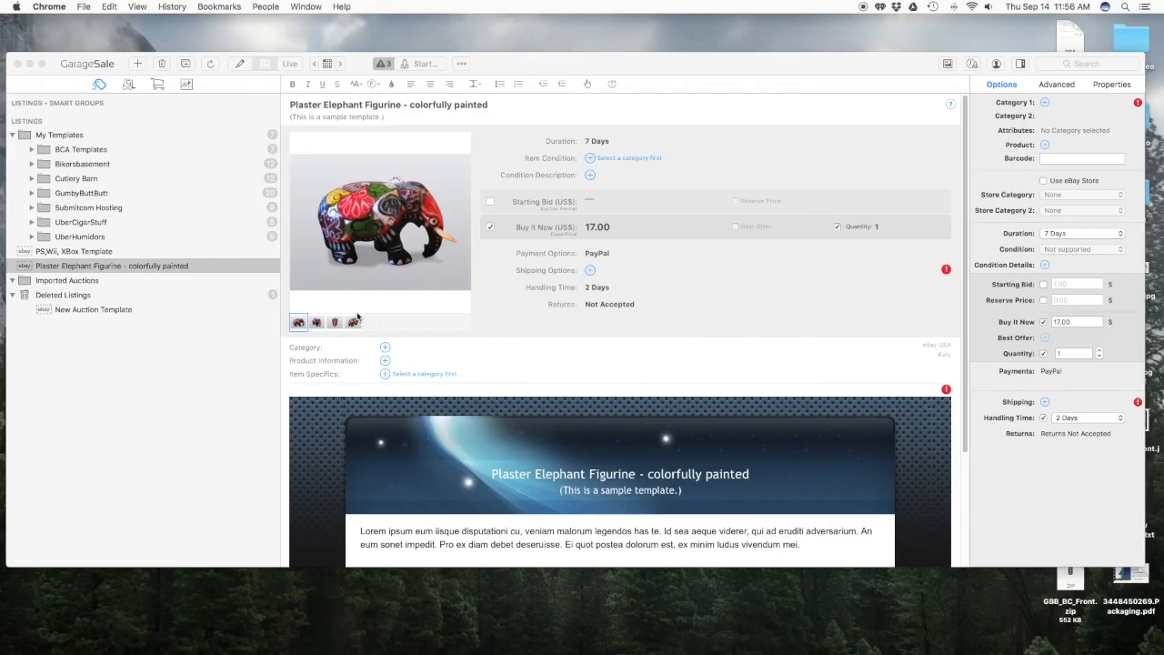
click(13, 134)
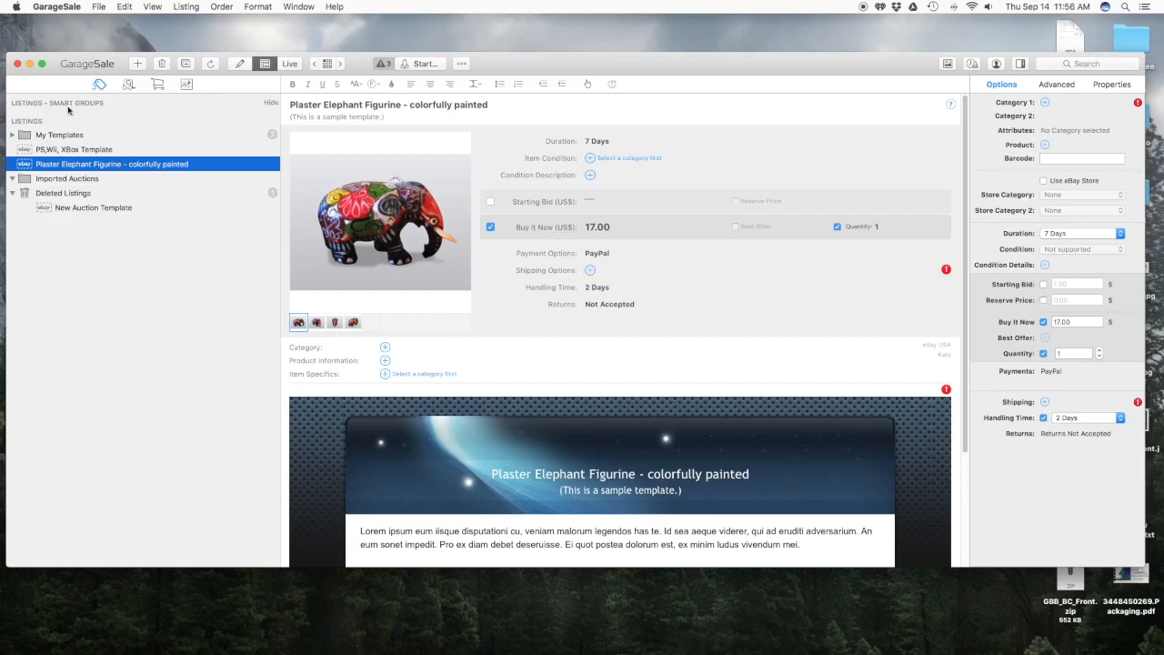
click(41, 65)
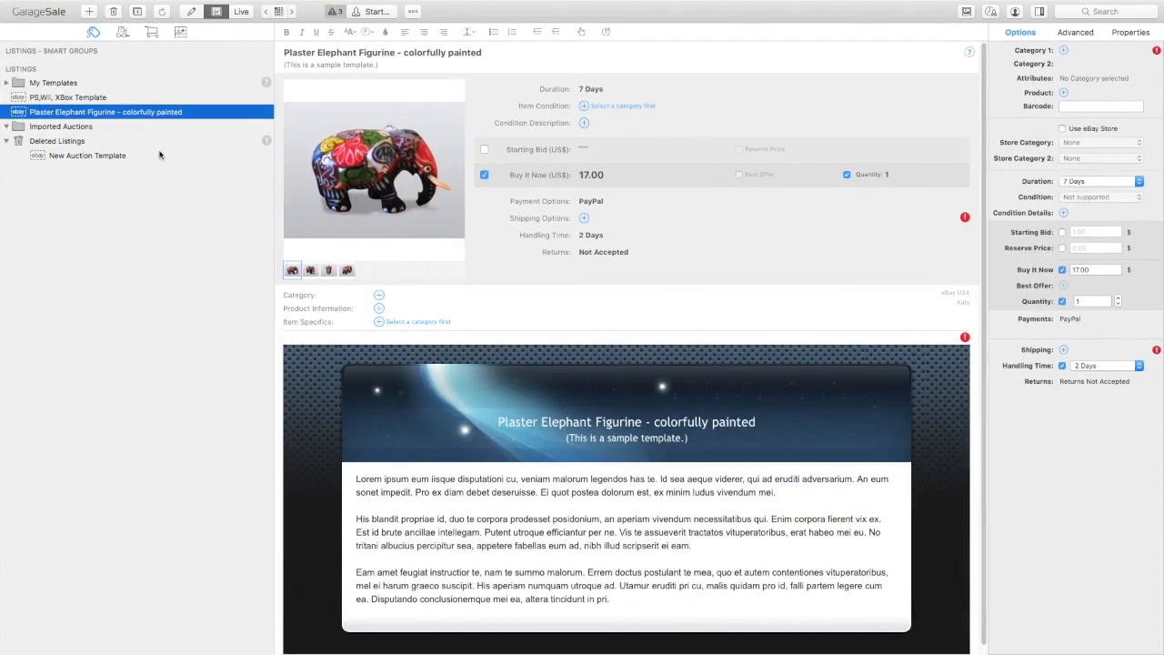
mouse_move(64, 4)
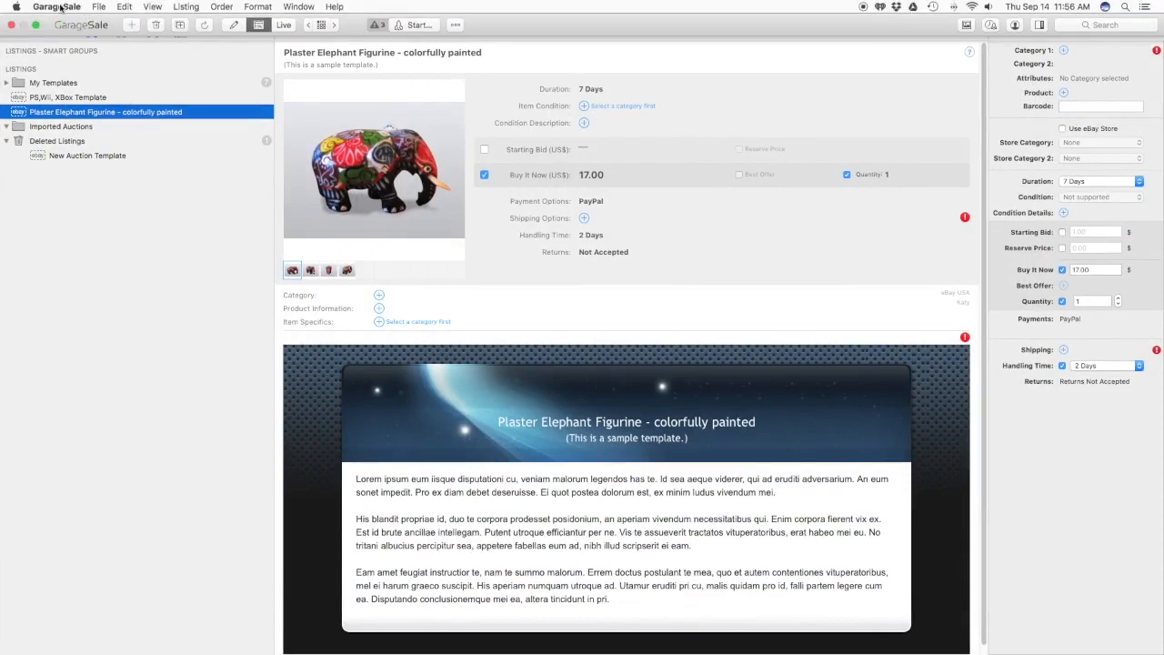
click(36, 25)
- Open GarageSale's preferences and examine the first two seller accounts, including the second one's PayPal settings
click(54, 8)
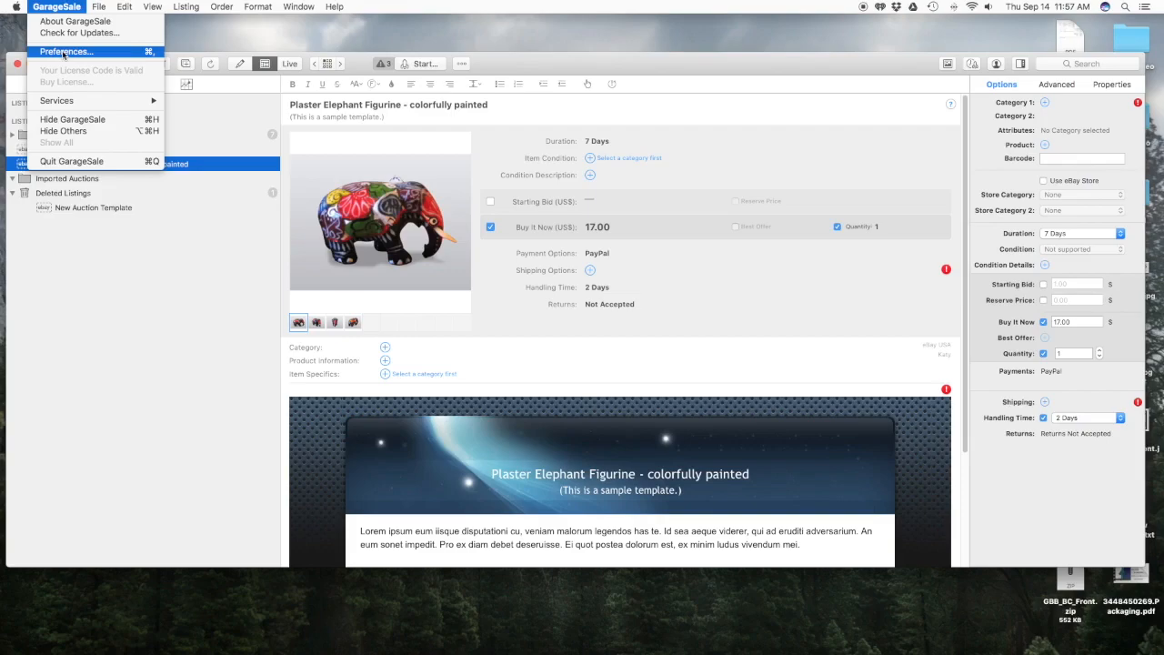
click(64, 51)
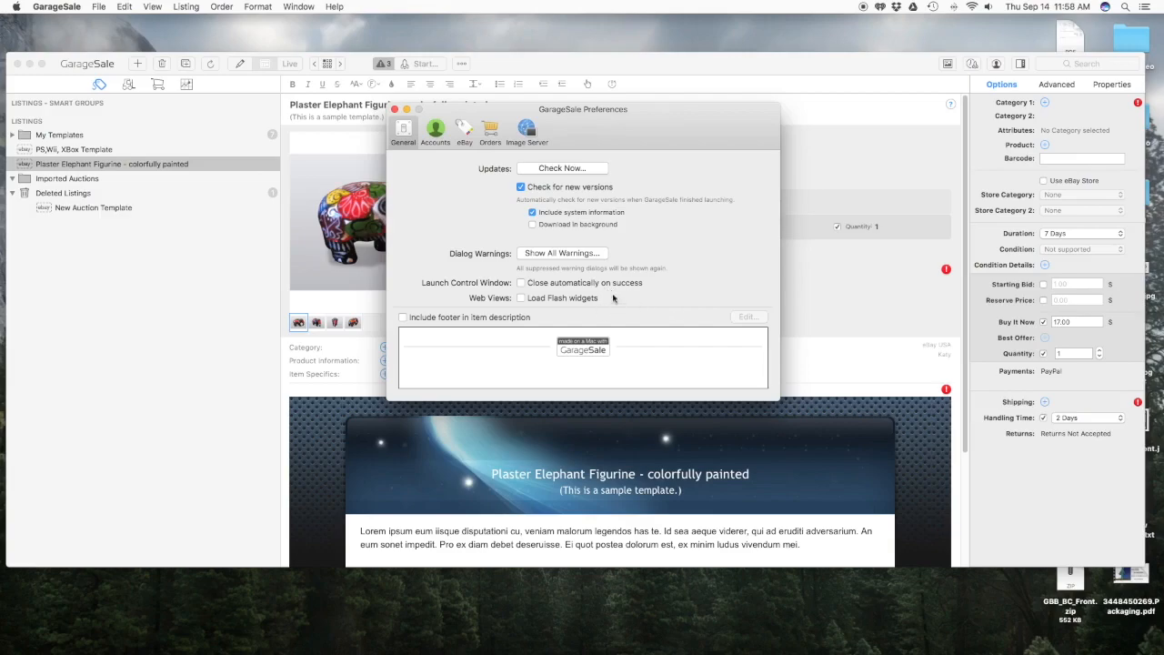
click(440, 130)
click(430, 181)
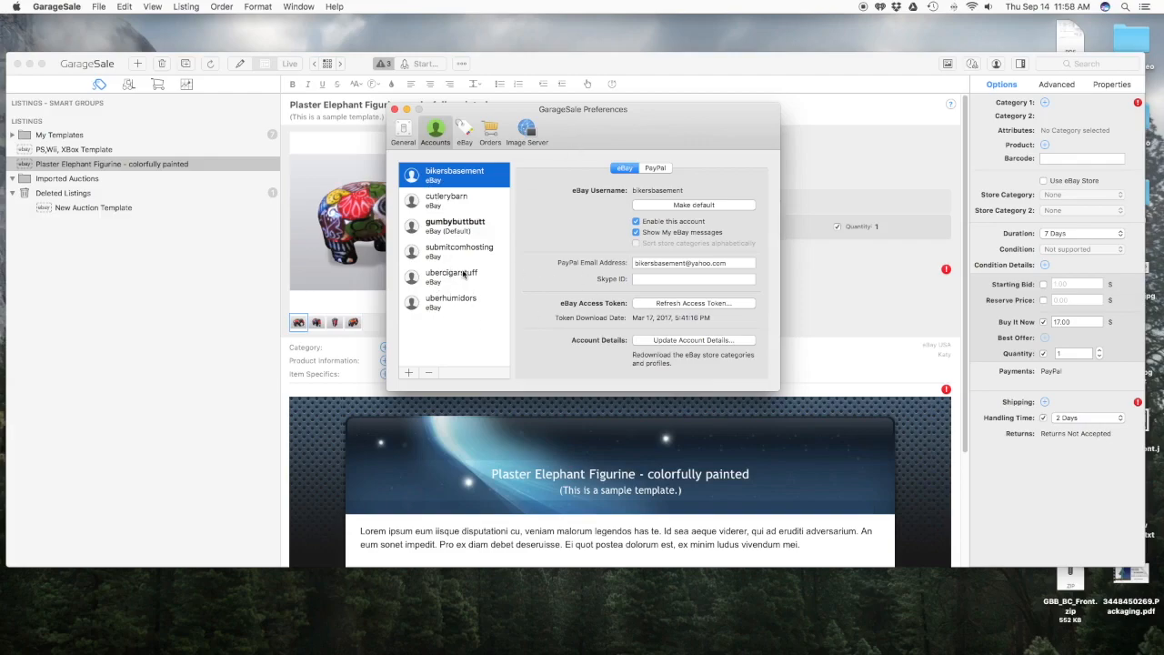
click(437, 211)
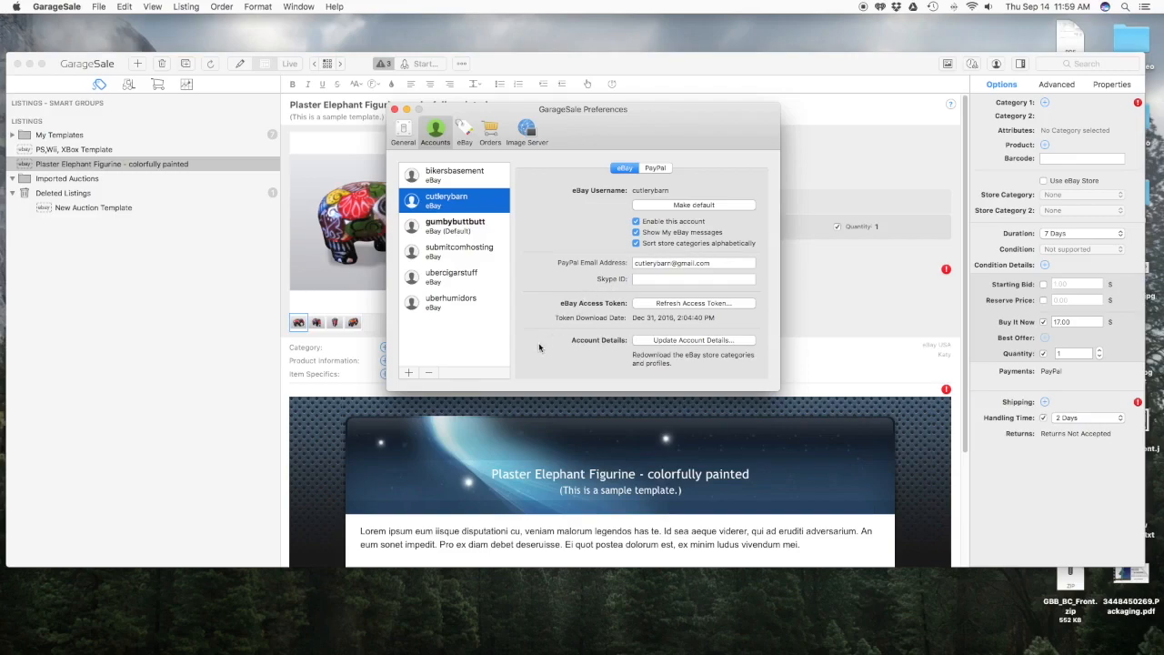
click(658, 169)
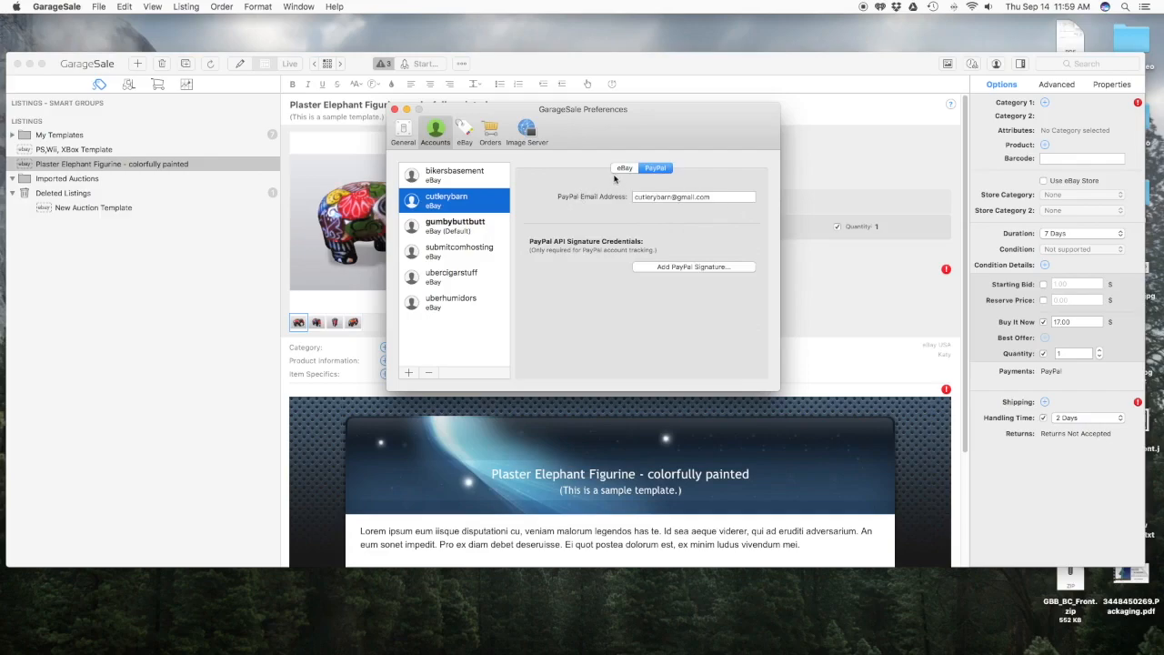
click(626, 168)
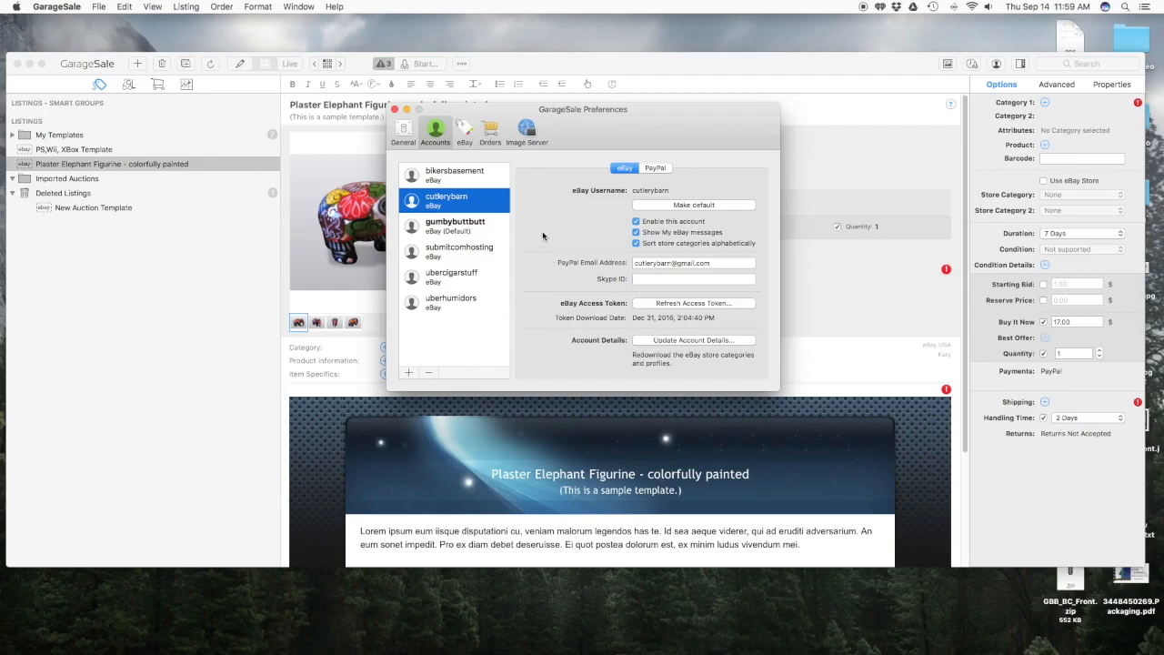
- Examine the eBay defaults for new listings and the available eBay sites, keeping the site selection as is
click(465, 132)
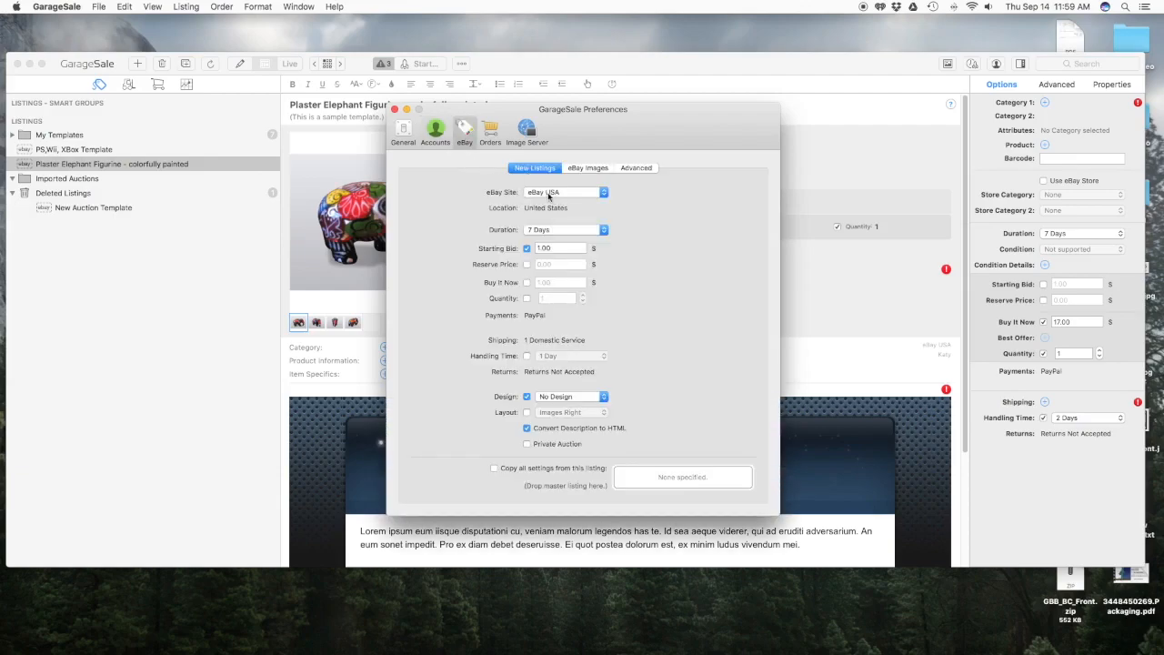
click(604, 193)
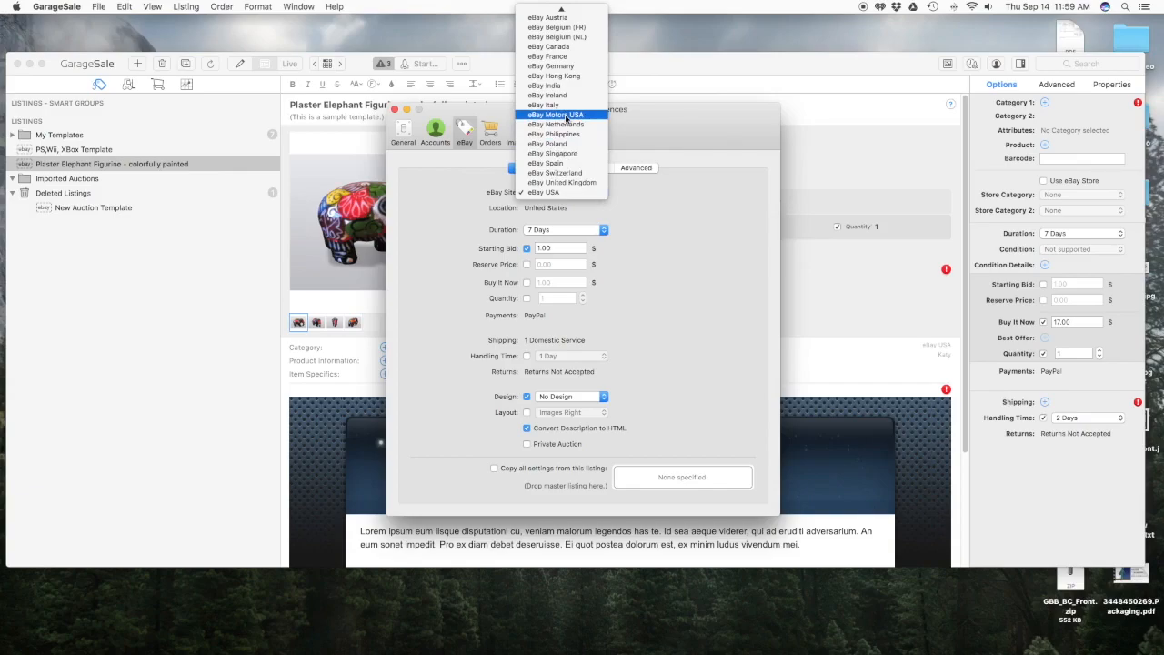
click(639, 270)
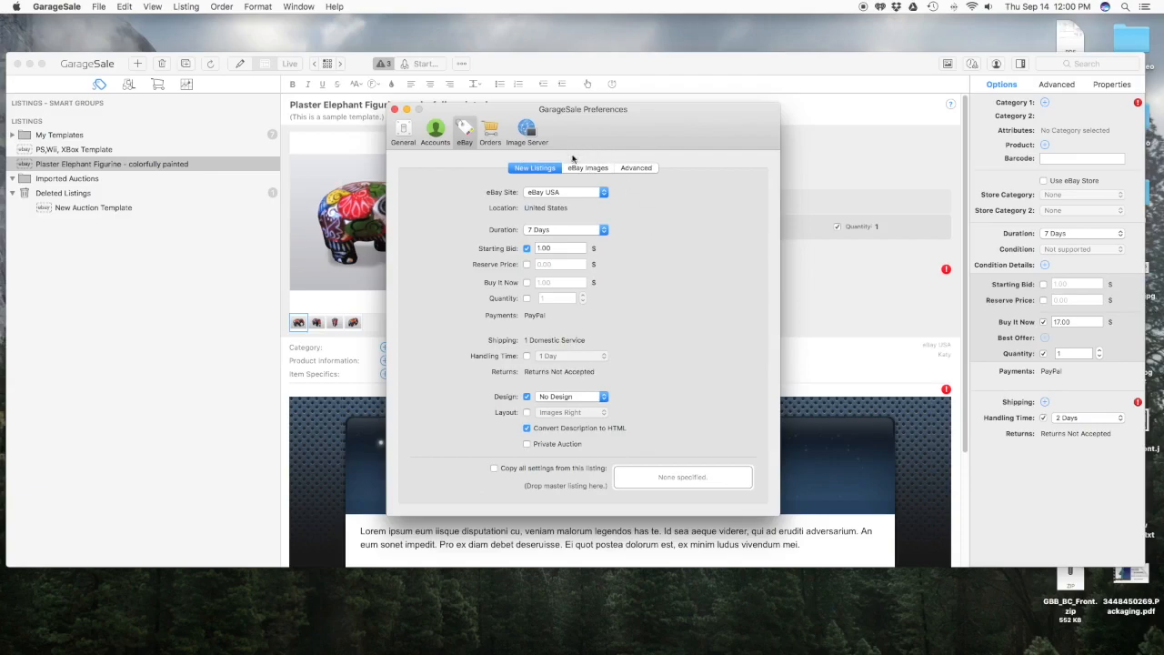
- Review the eBay image upload services and the advanced eBay preferences, leaving the upload service as is
click(582, 169)
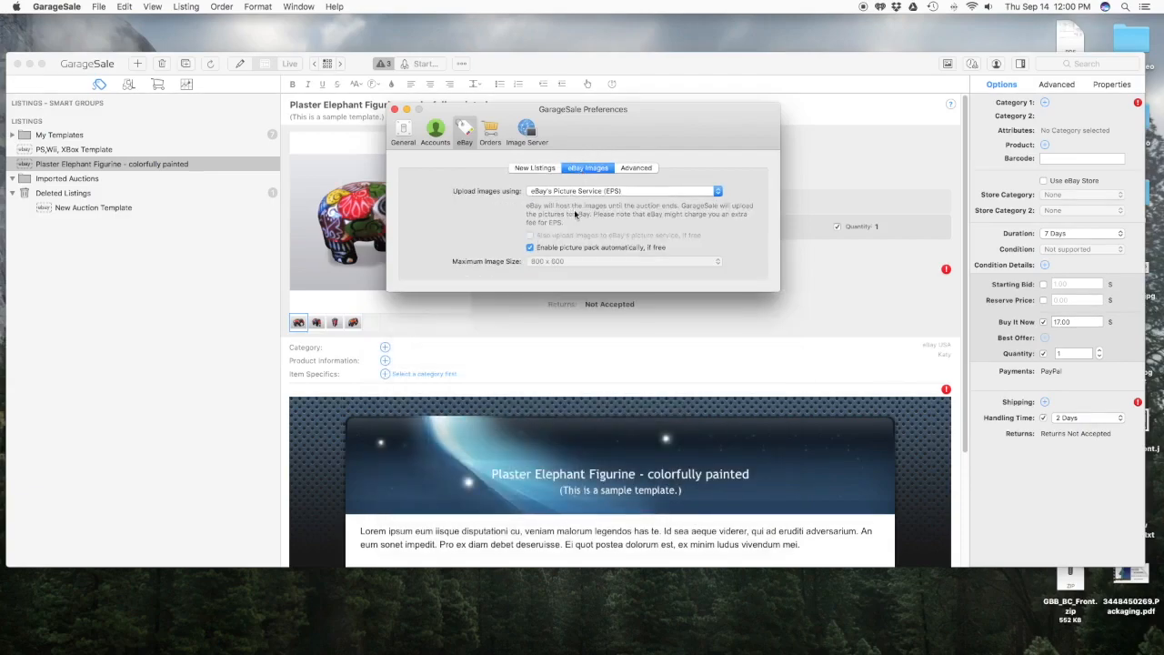
click(717, 193)
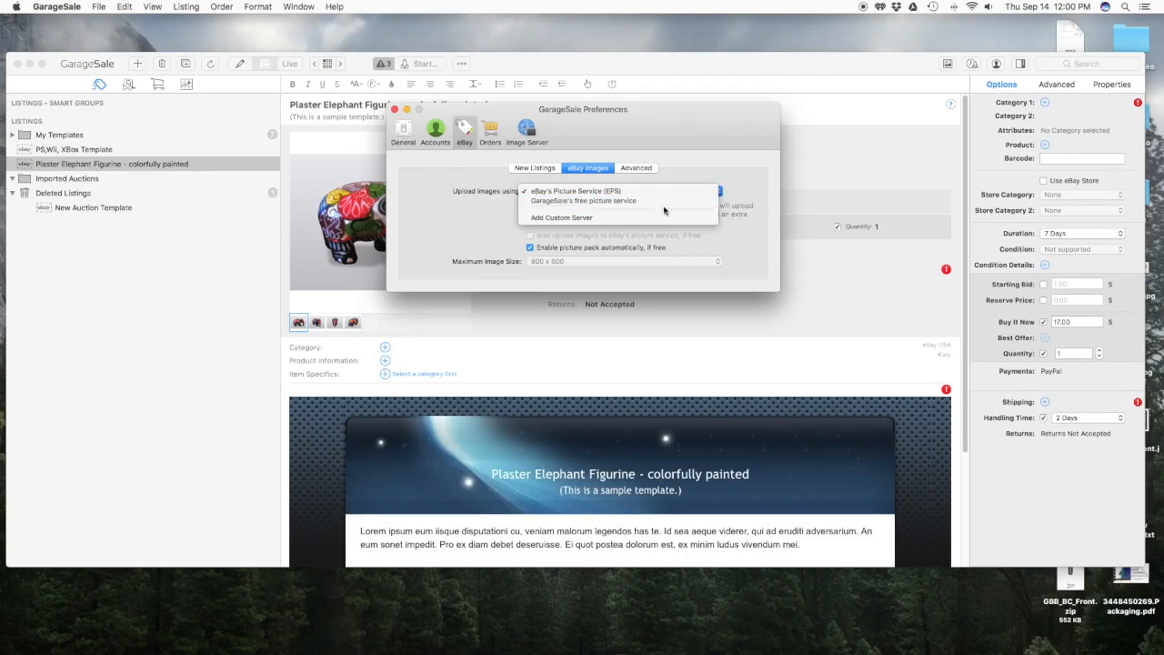
click(738, 238)
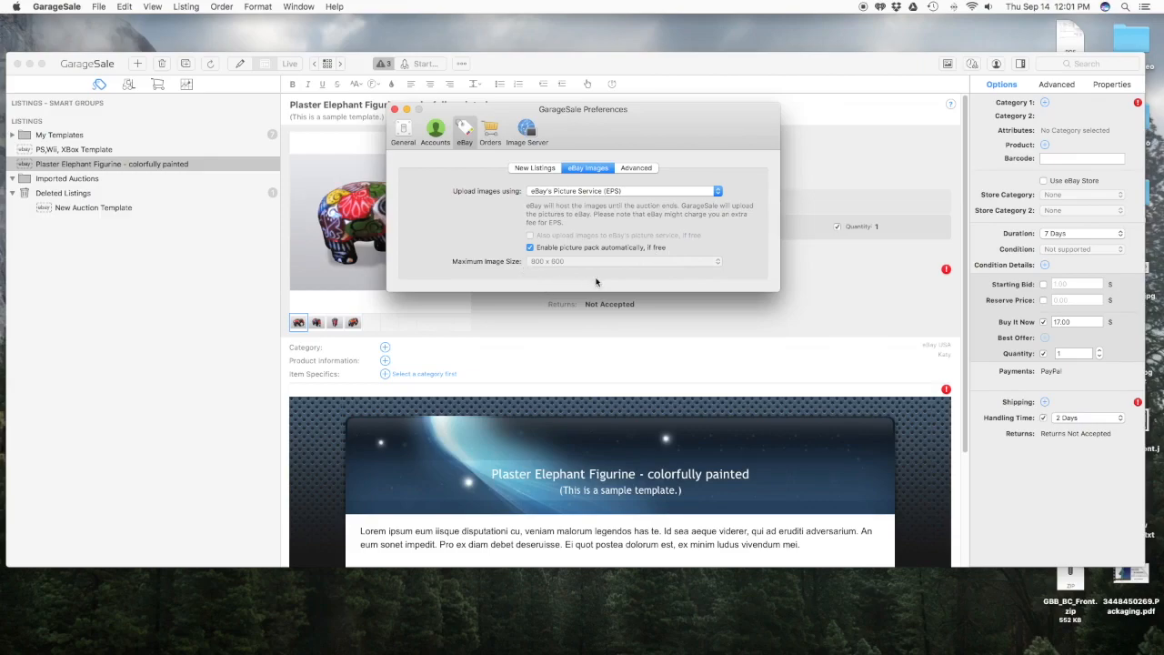
click(634, 168)
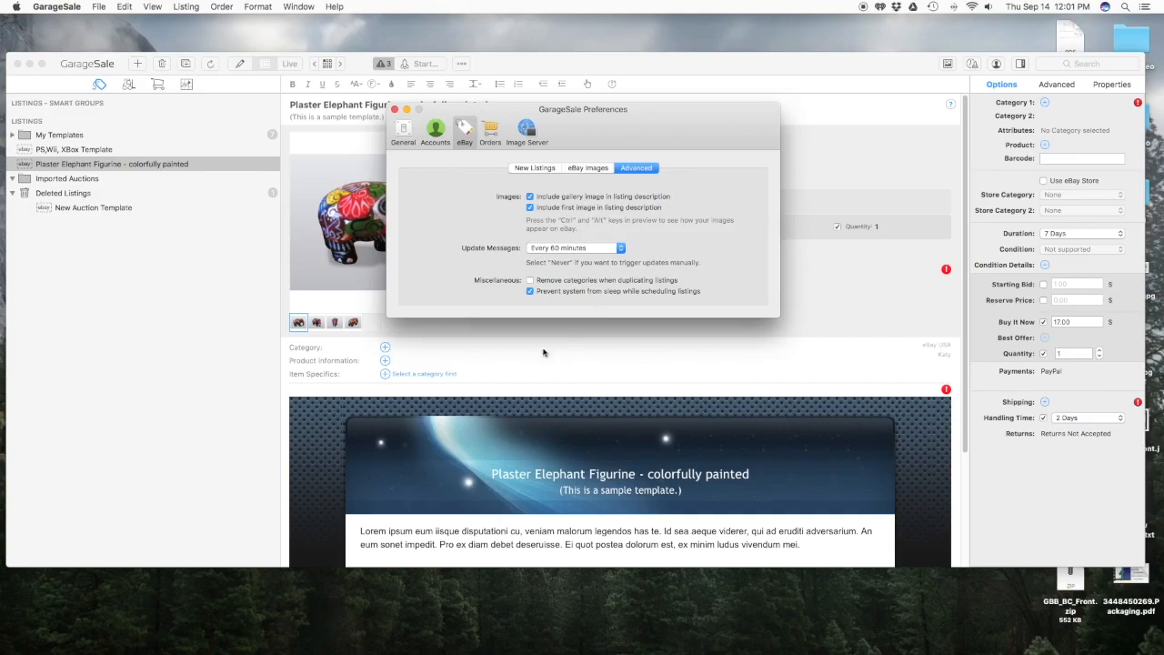
- Review the order and image server preferences, and return to the general preferences
click(491, 132)
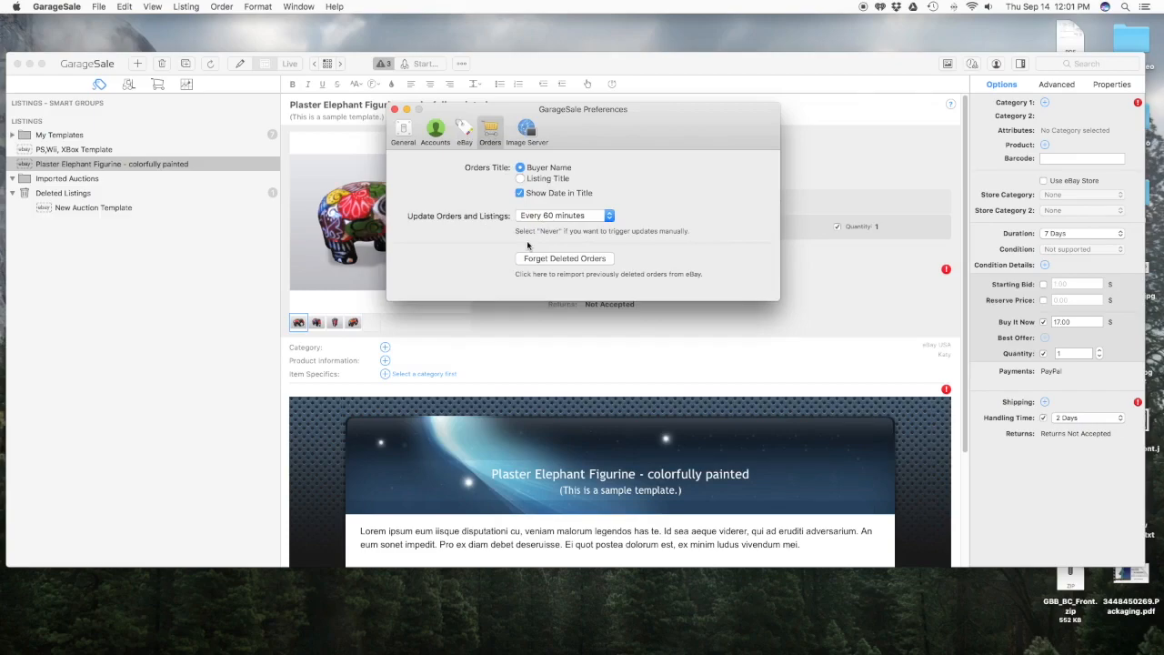
click(527, 135)
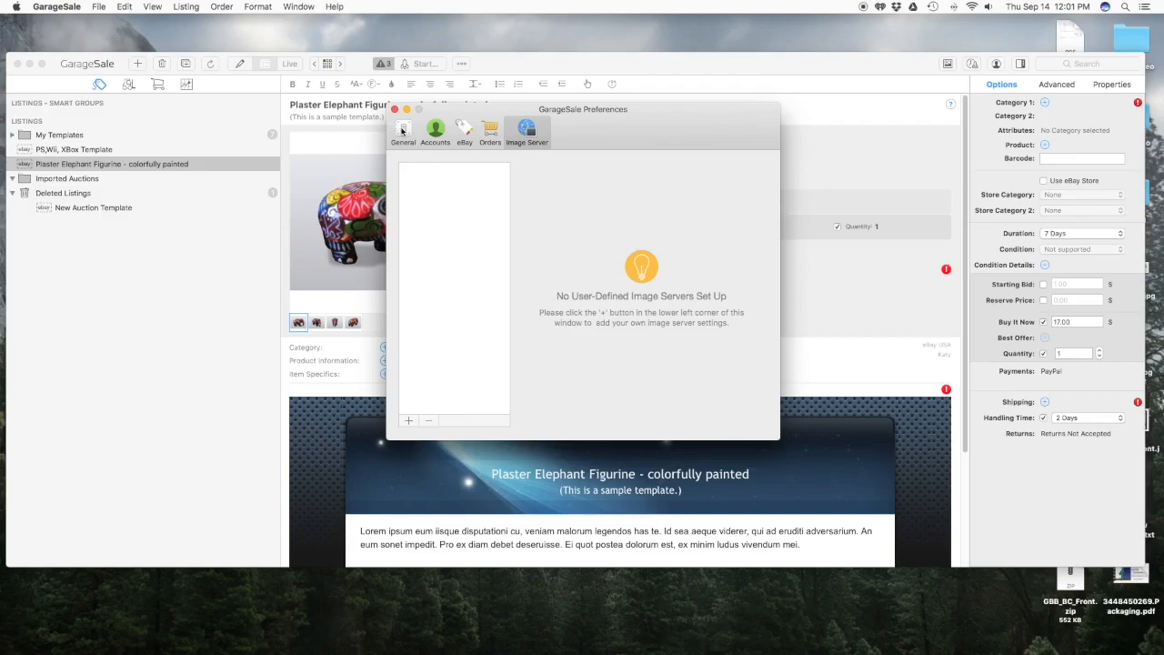
click(402, 131)
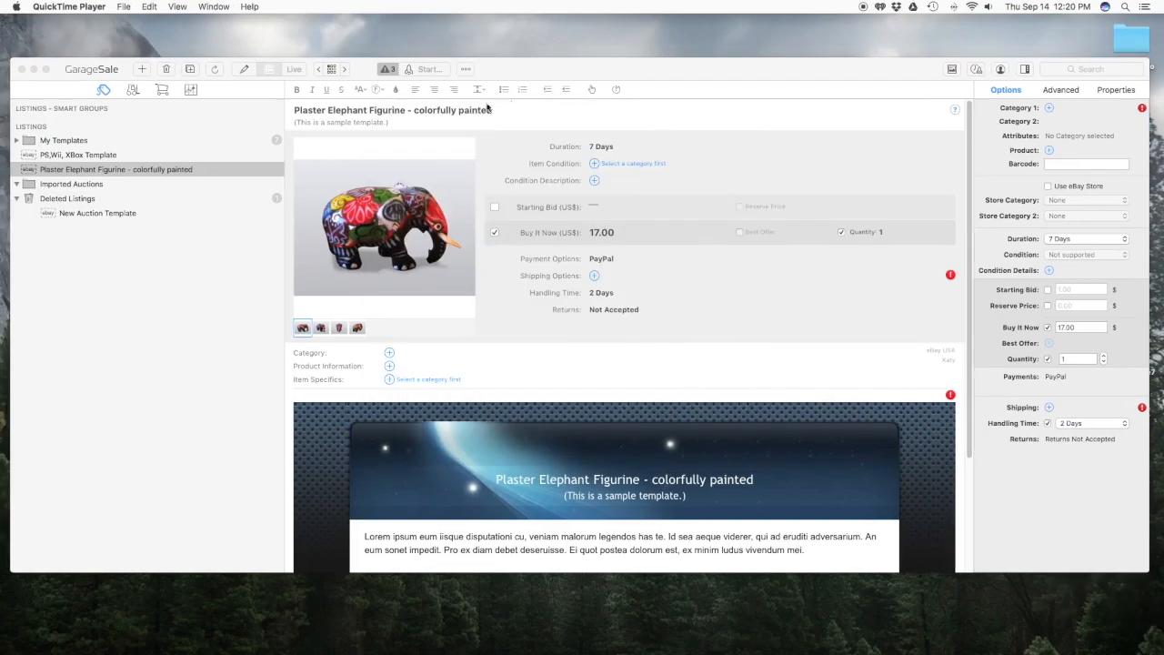
- Bring the GarageSale listings window forward and review the groups inside My Templates
click(47, 70)
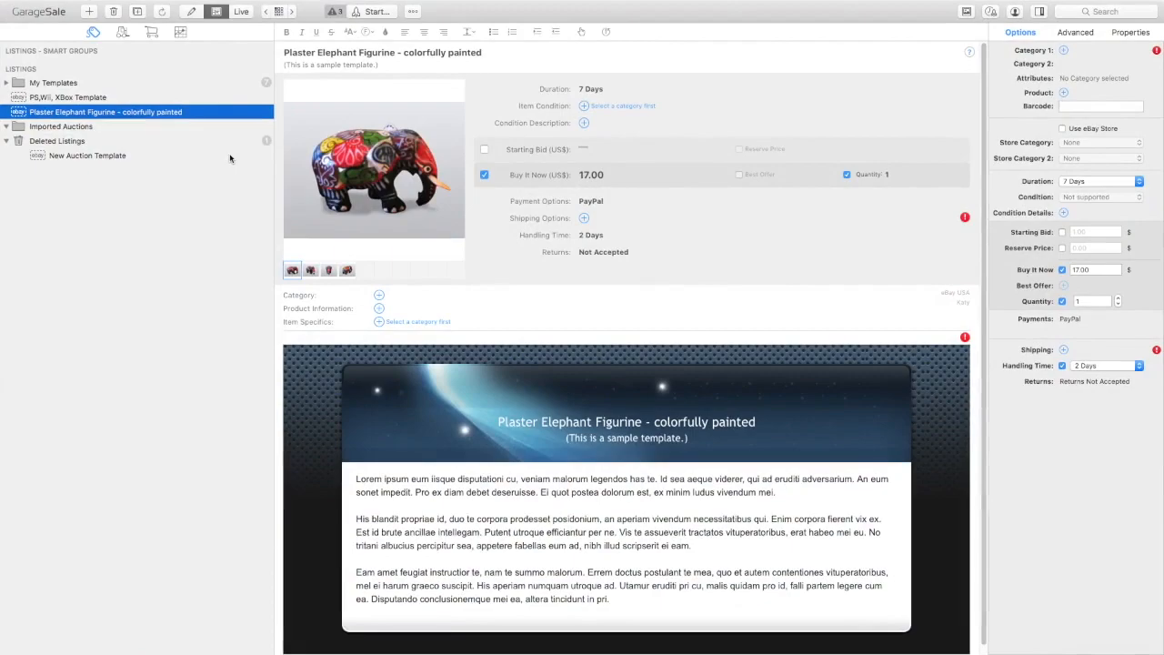
click(6, 82)
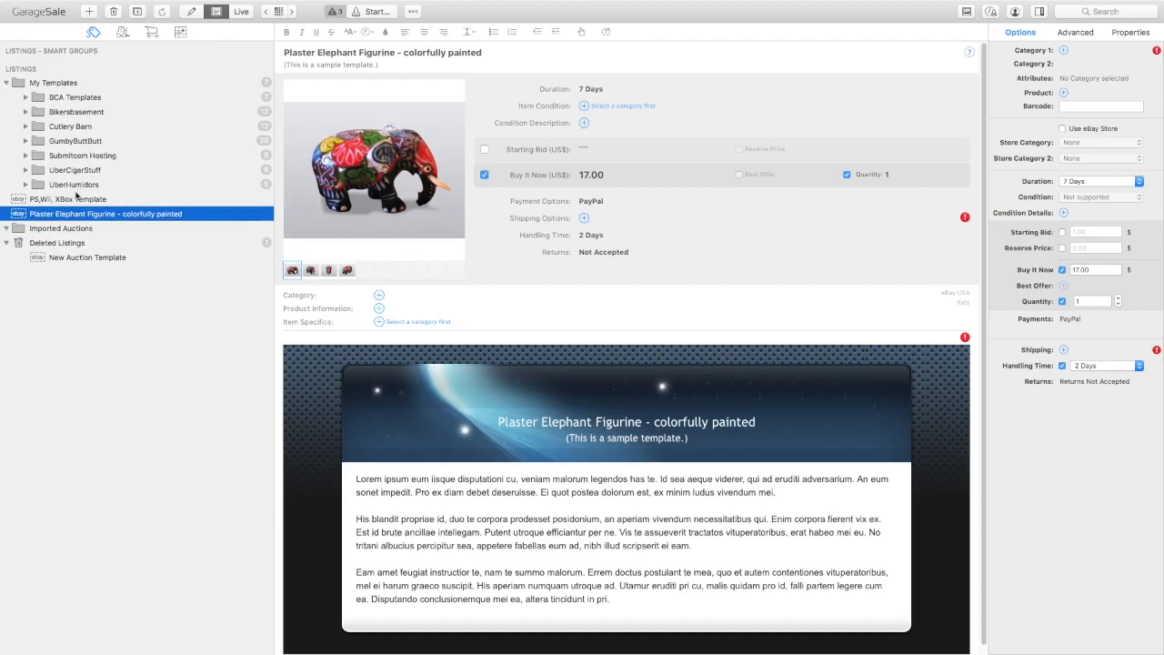
click(6, 82)
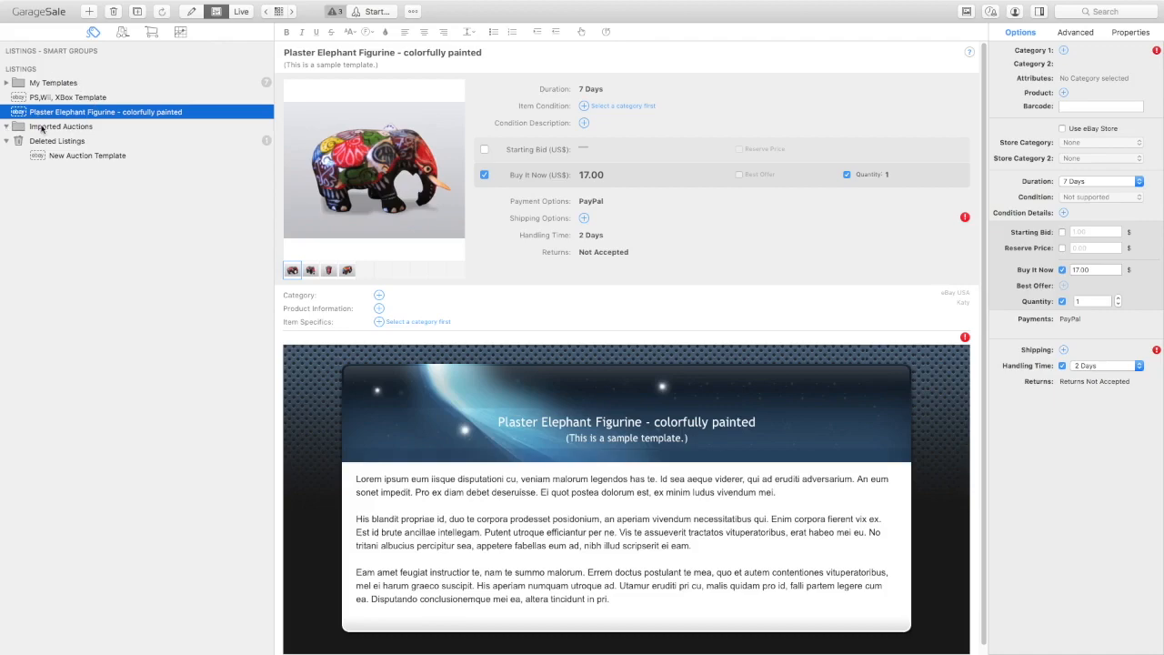
- Start an import of existing listings from My eBay
mouse_move(31, 7)
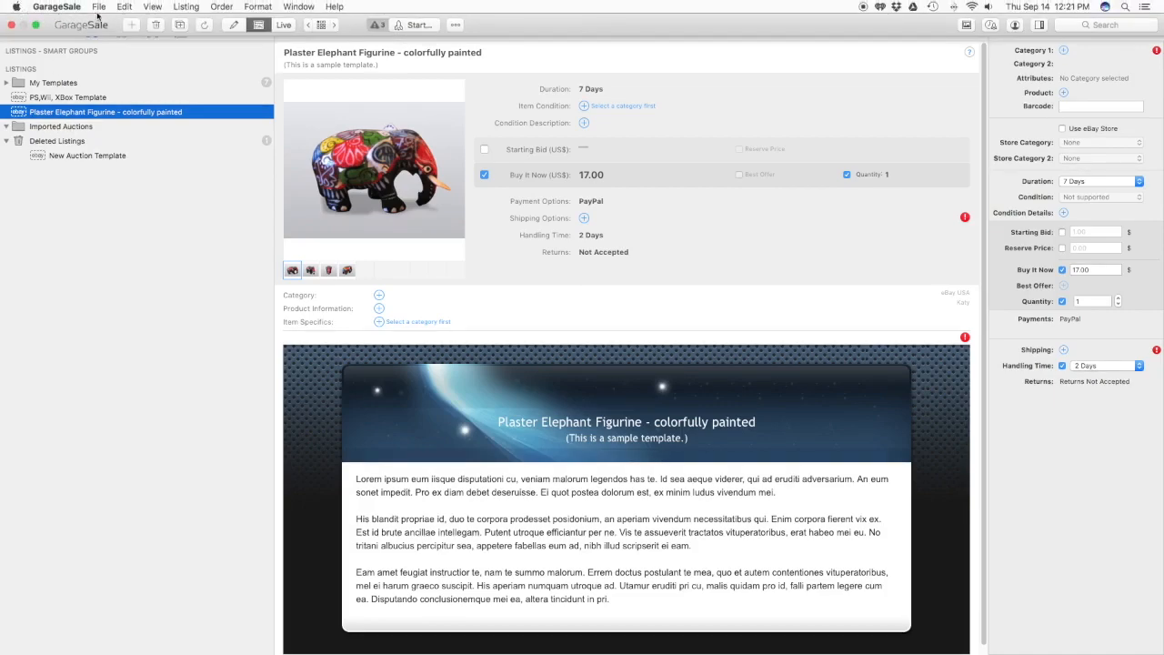
click(98, 7)
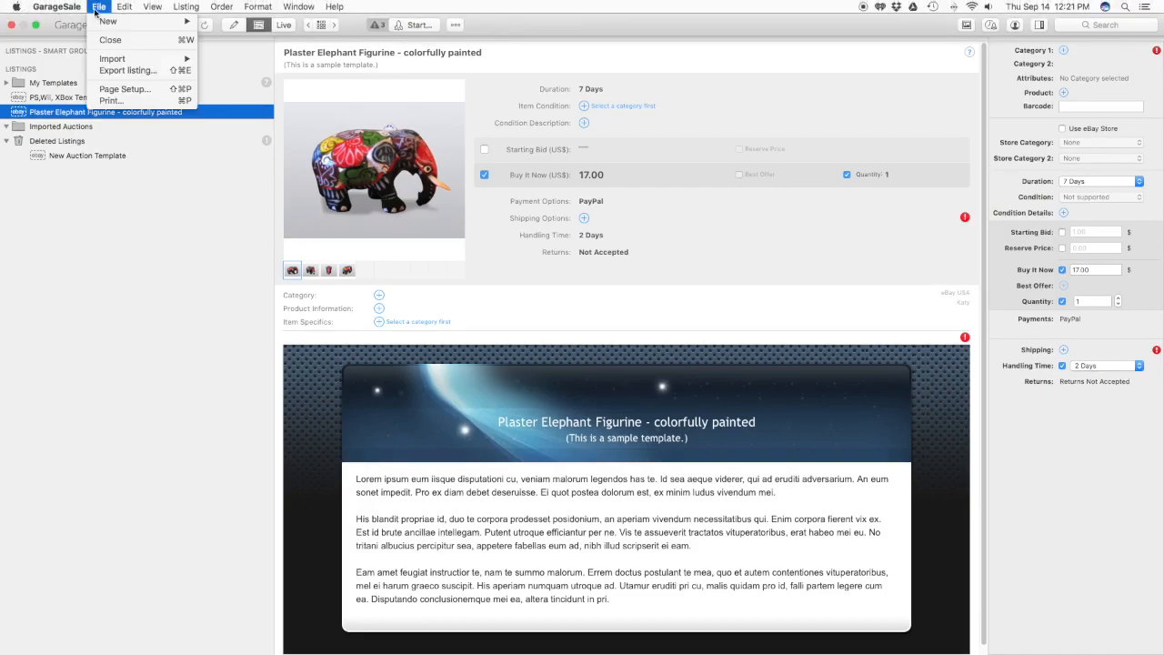
mouse_move(80, 9)
mouse_move(118, 60)
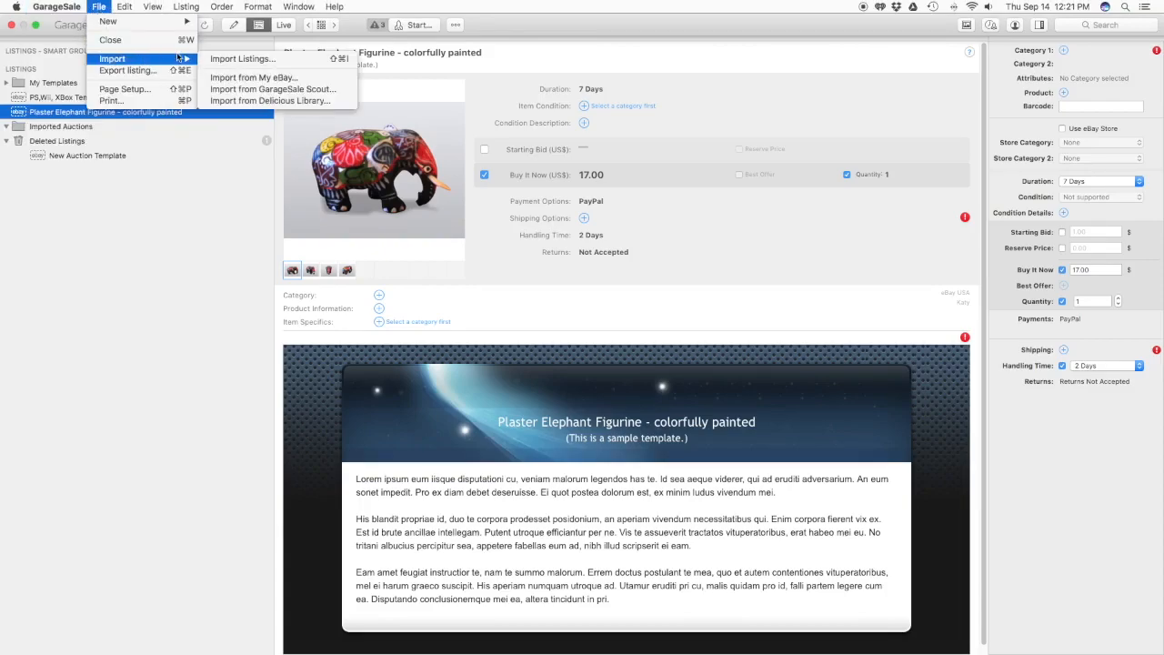
click(256, 78)
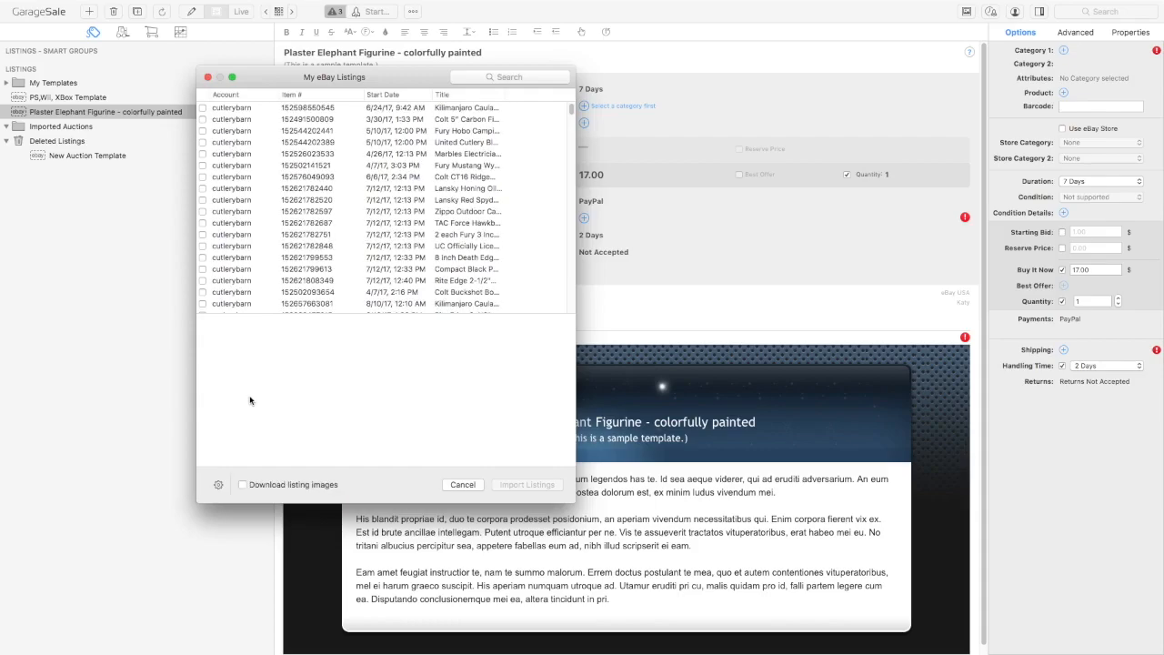
- Examine the My eBay listings across the seller accounts and the options for hiding active, sold, unsold or already imported listings
scroll(393, 279, down, 1)
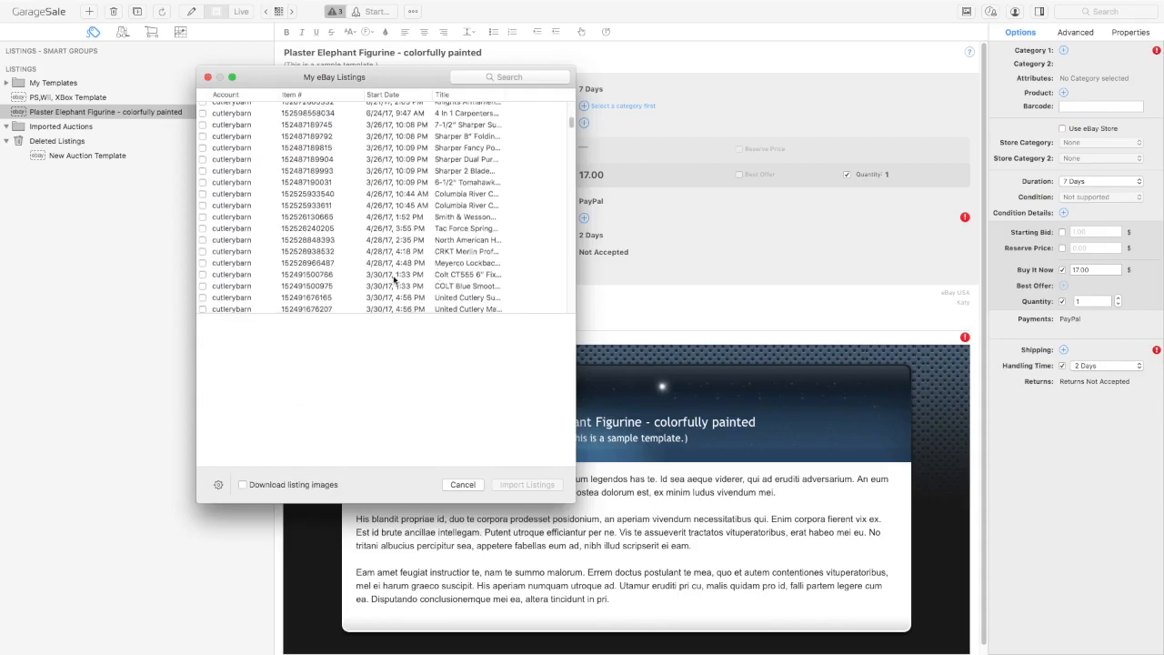
scroll(394, 279, down, 5)
scroll(394, 280, down, 10)
scroll(394, 279, down, 4)
scroll(394, 282, down, 5)
scroll(394, 282, down, 5)
scroll(394, 282, down, 5)
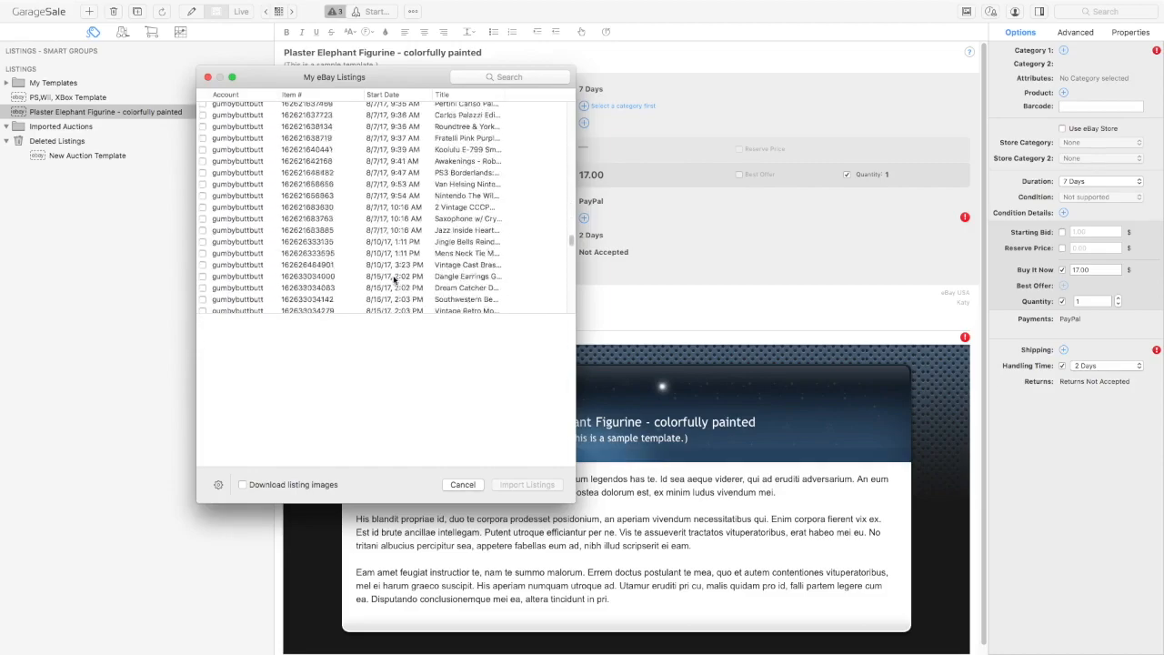
scroll(394, 282, down, 5)
scroll(394, 281, down, 5)
scroll(394, 281, down, 5)
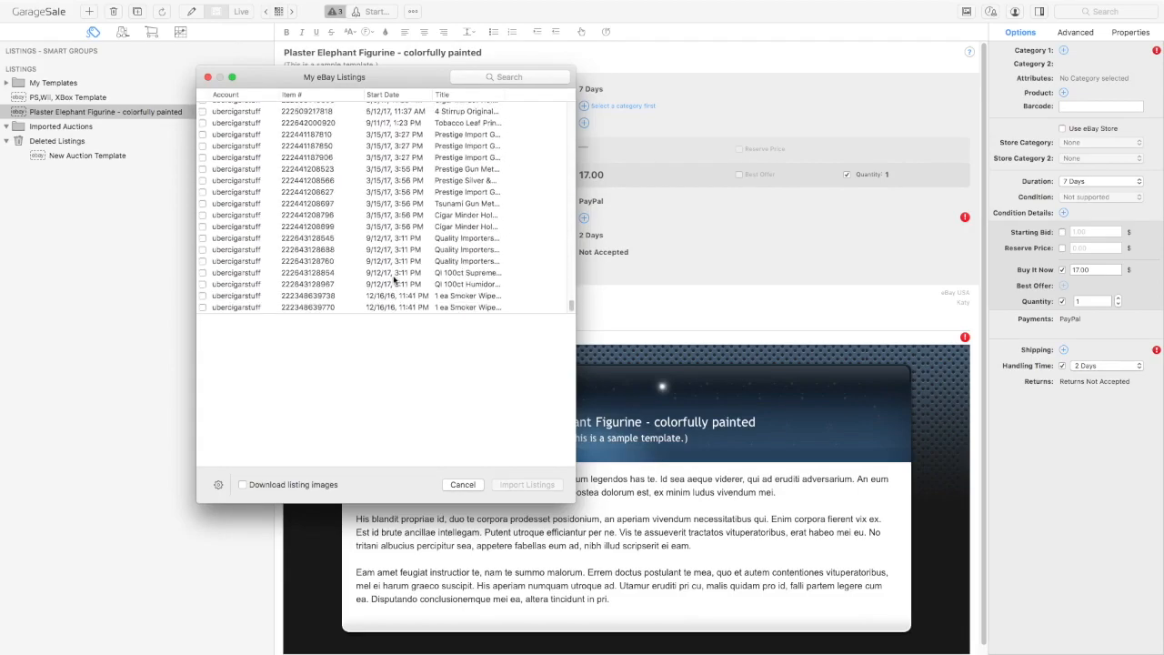
scroll(394, 281, up, 10)
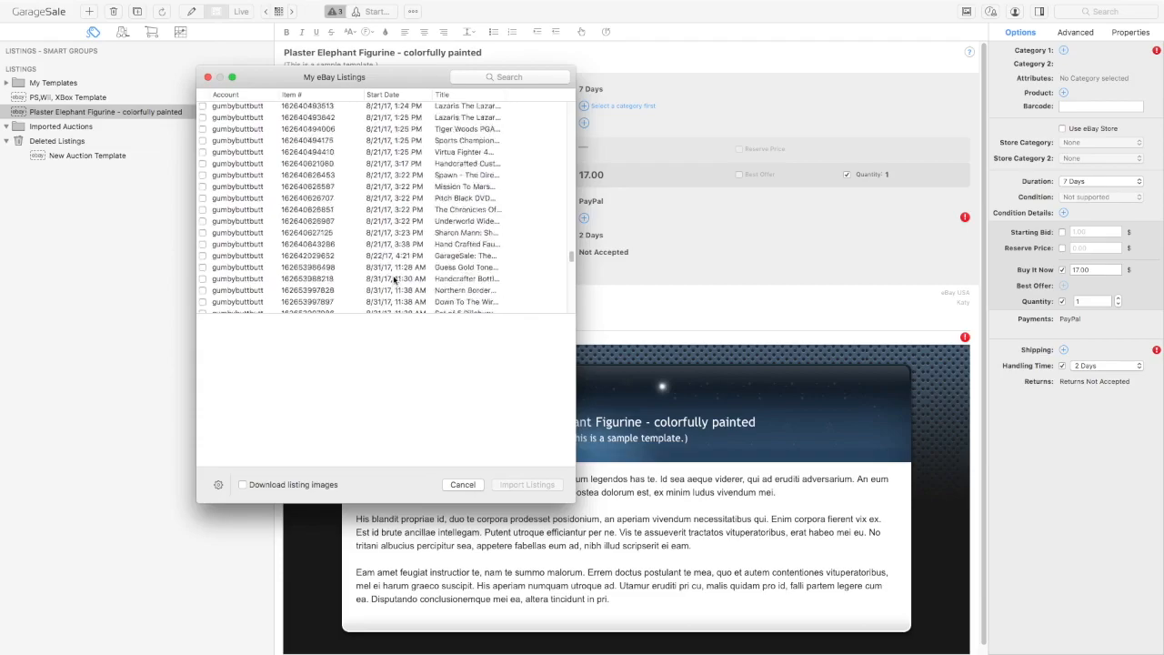
click(219, 486)
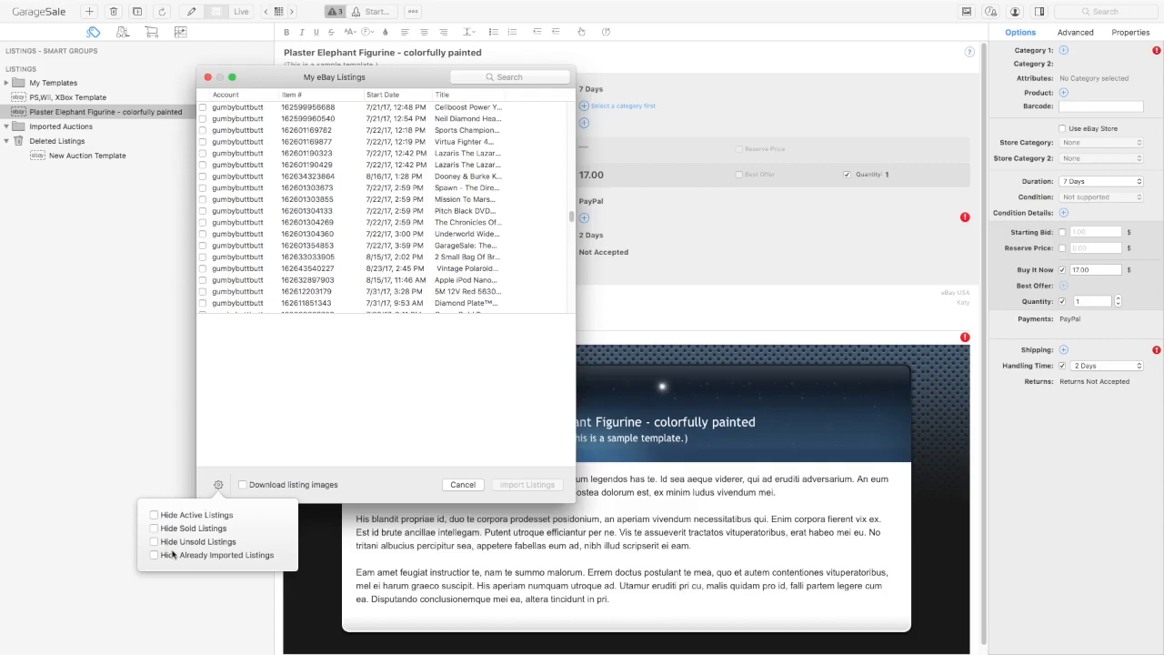
click(426, 486)
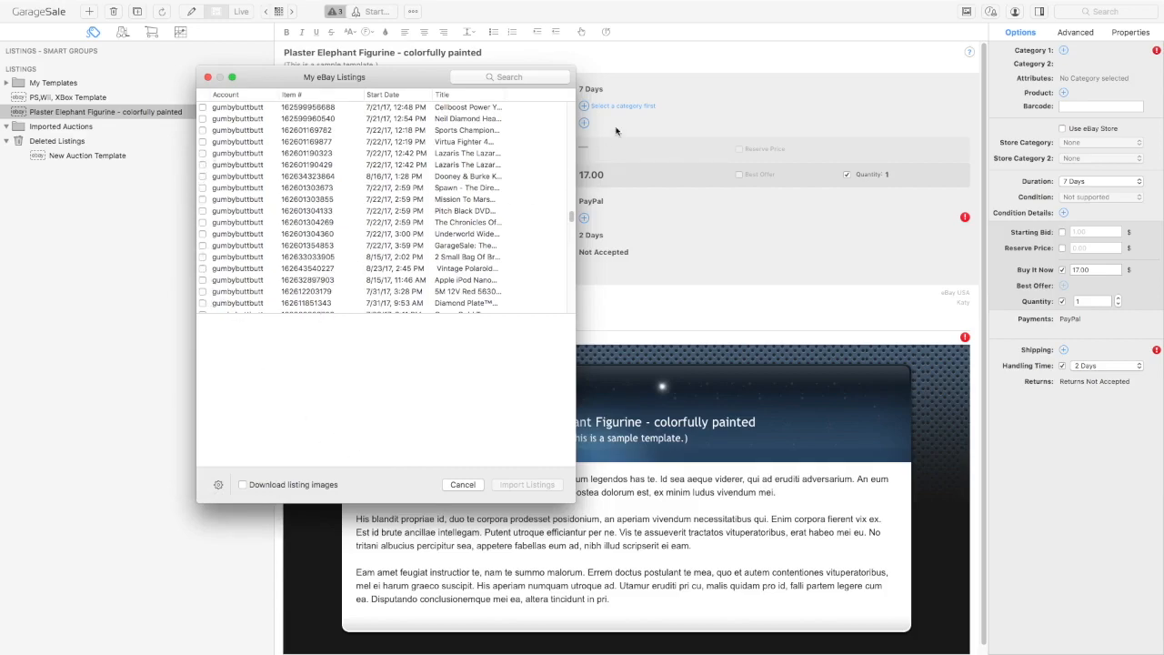
- Import the first seven My eBay listings, Kilimanjaro Caula through Colt CT16 Ridge Runner, and open the imported Kilimanjaro Caula listing
scroll(573, 109, up, 10)
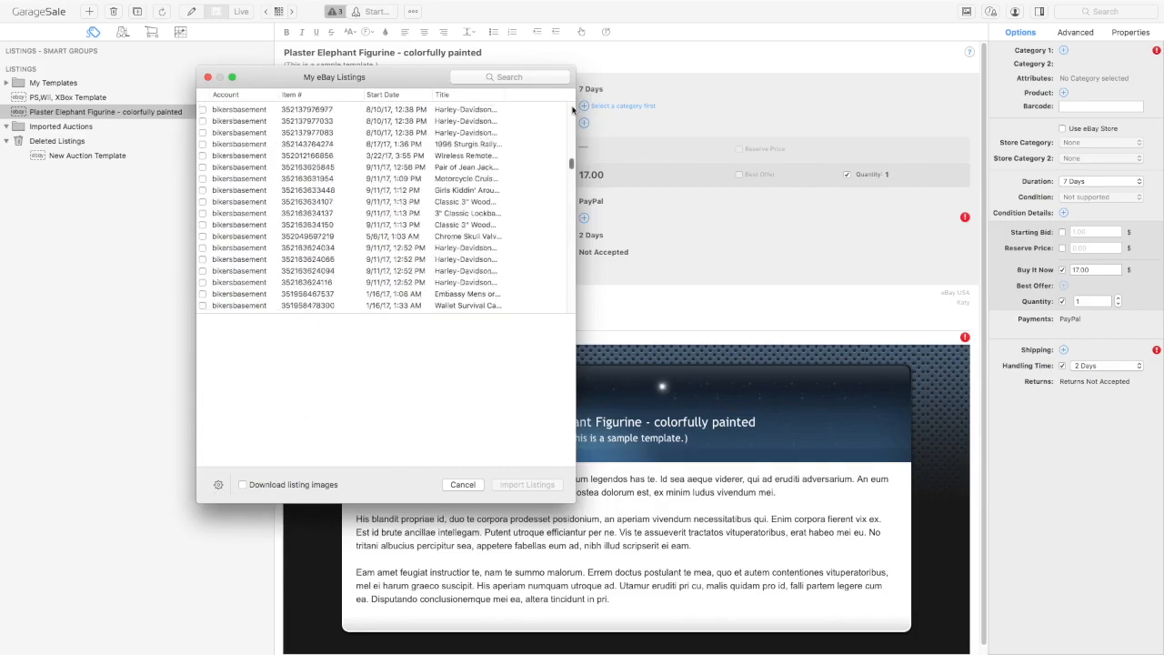
scroll(546, 113, up, 5)
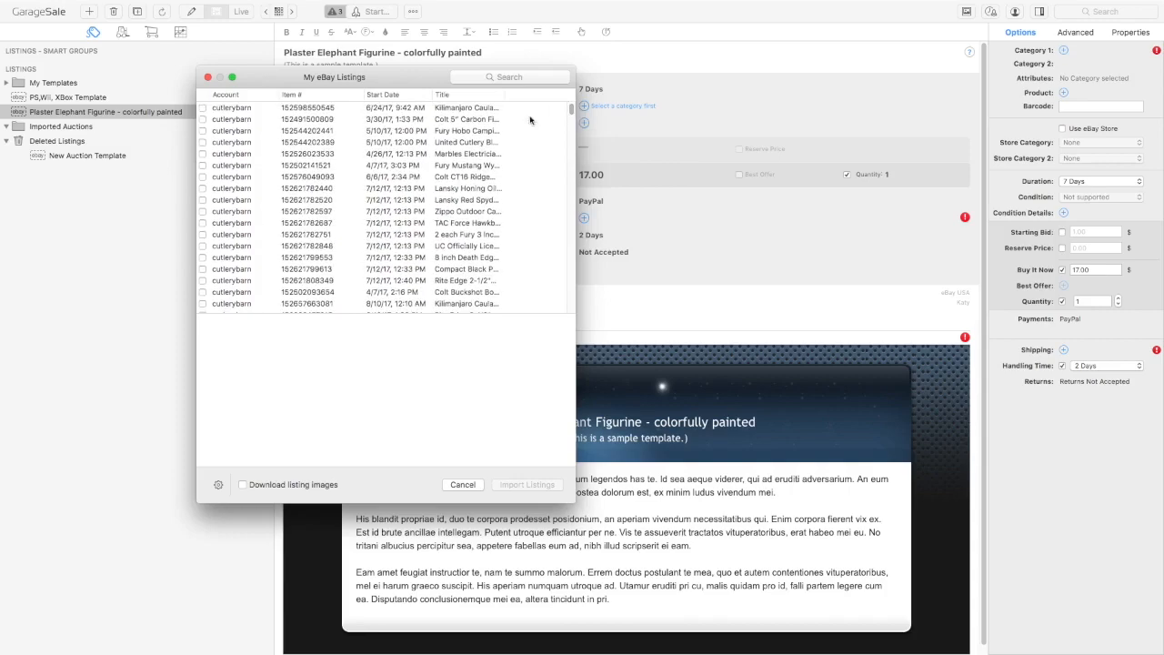
scroll(299, 151, up, 1)
click(202, 105)
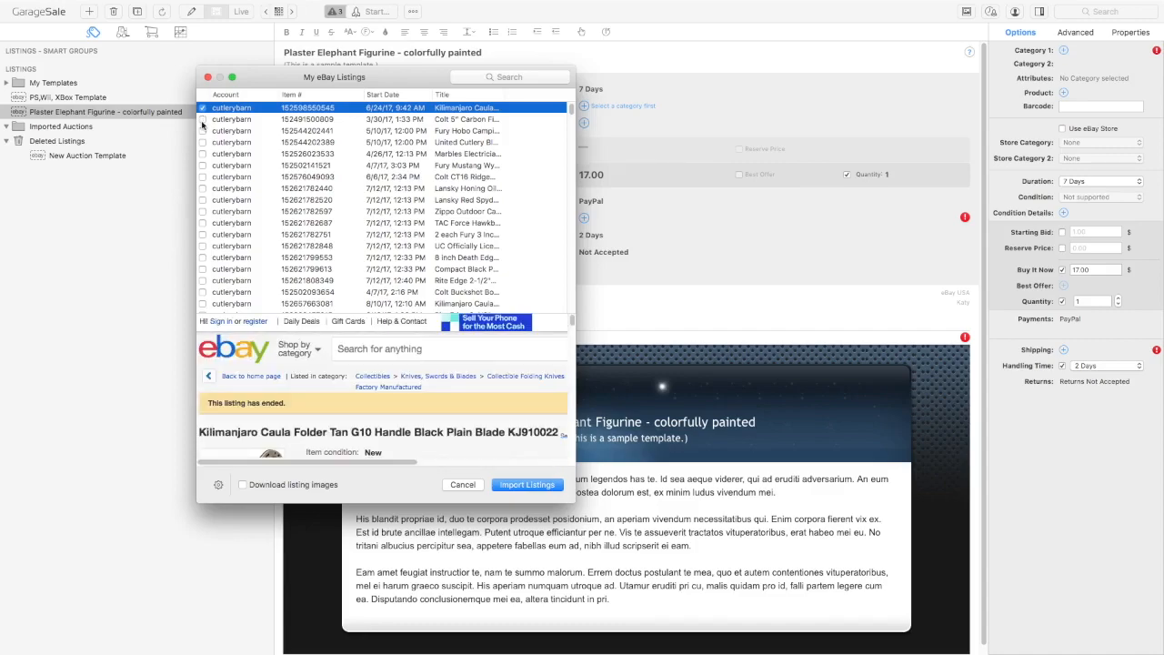
click(202, 119)
click(202, 131)
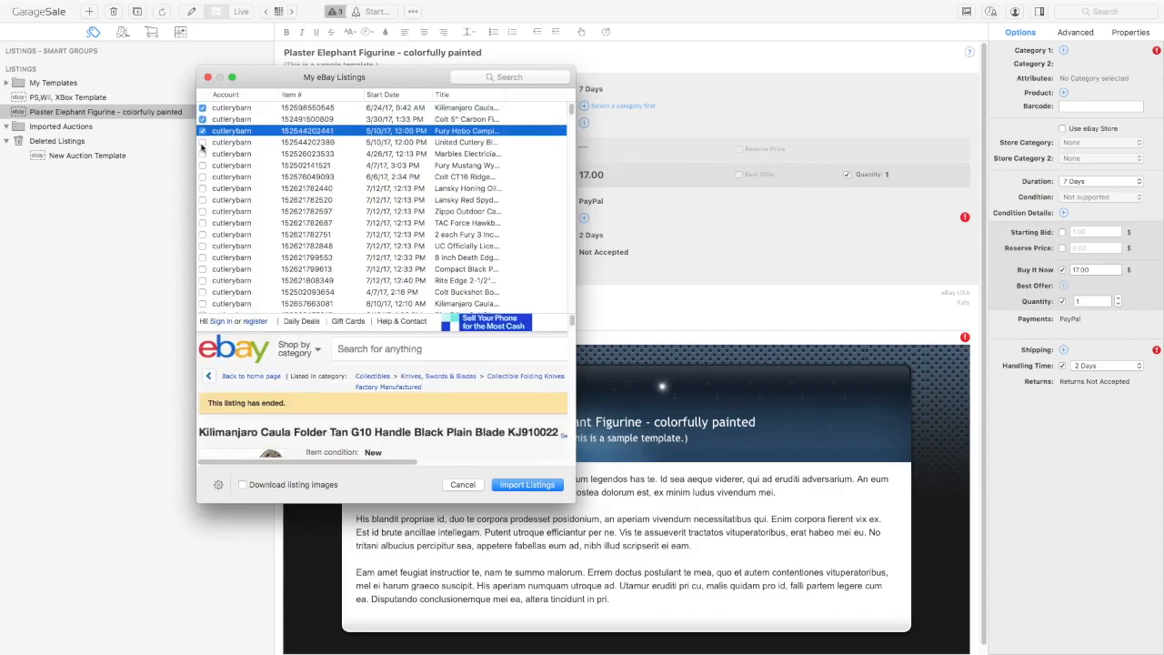
click(202, 143)
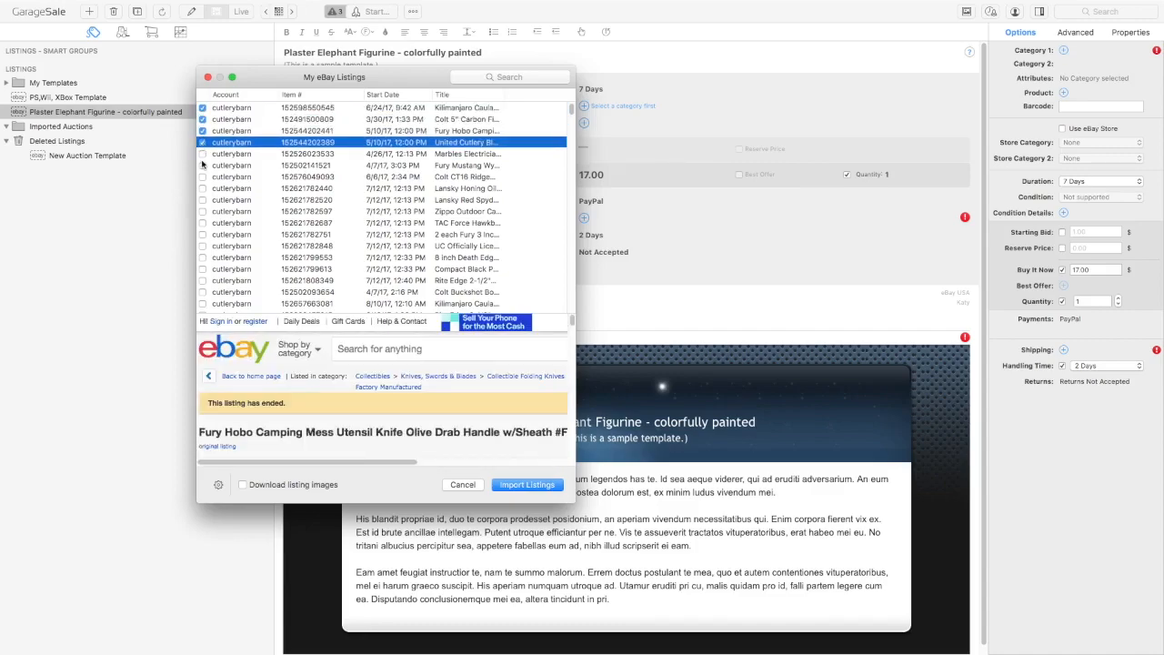
click(202, 154)
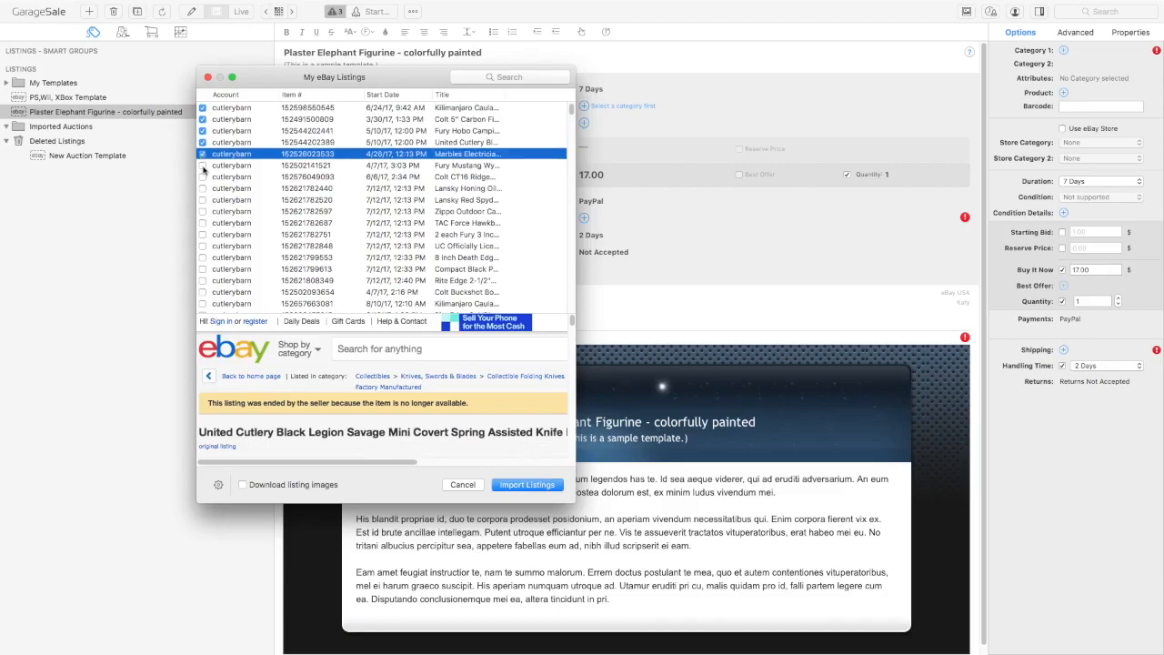
click(202, 164)
click(202, 176)
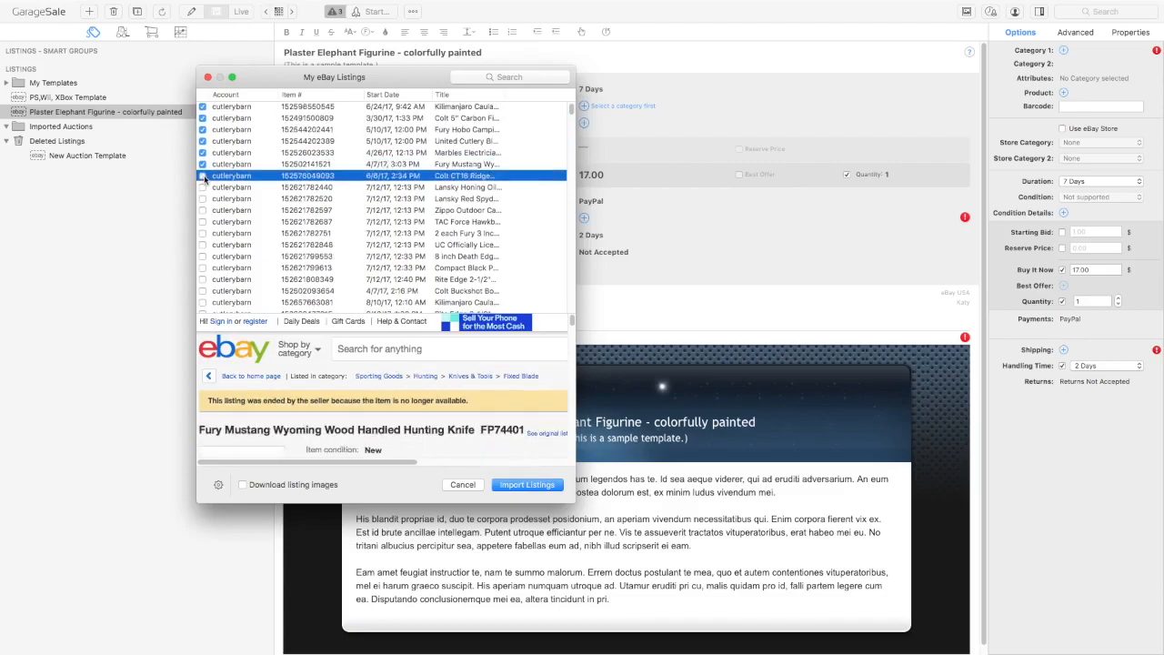
scroll(337, 250, down, 1)
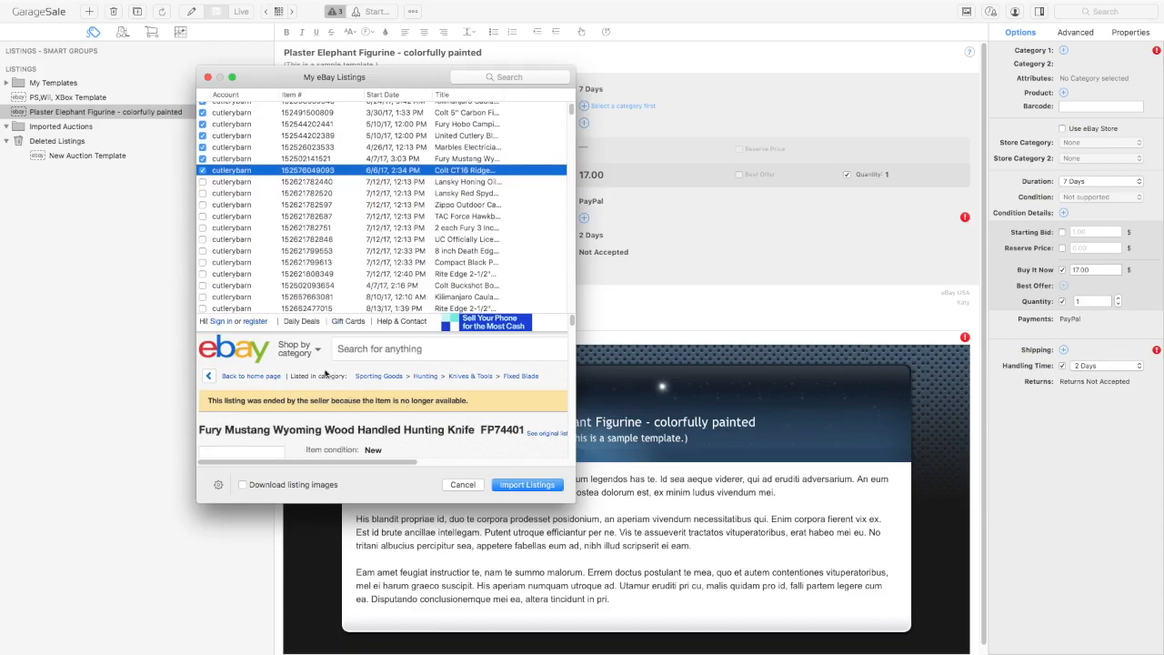
click(527, 484)
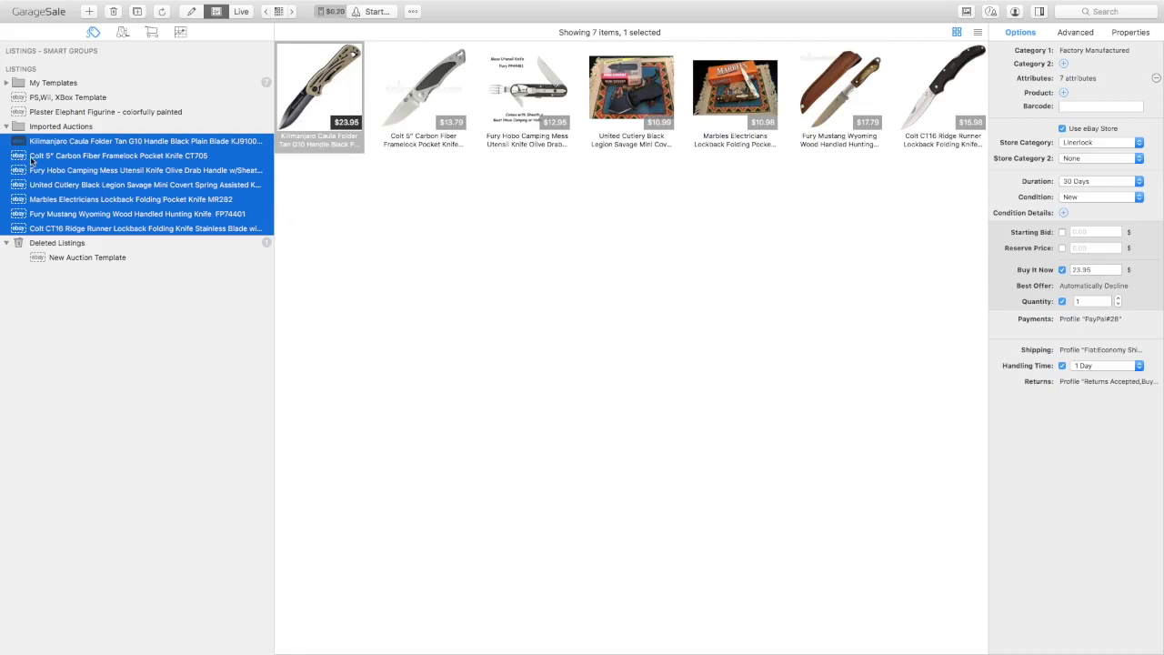
click(71, 145)
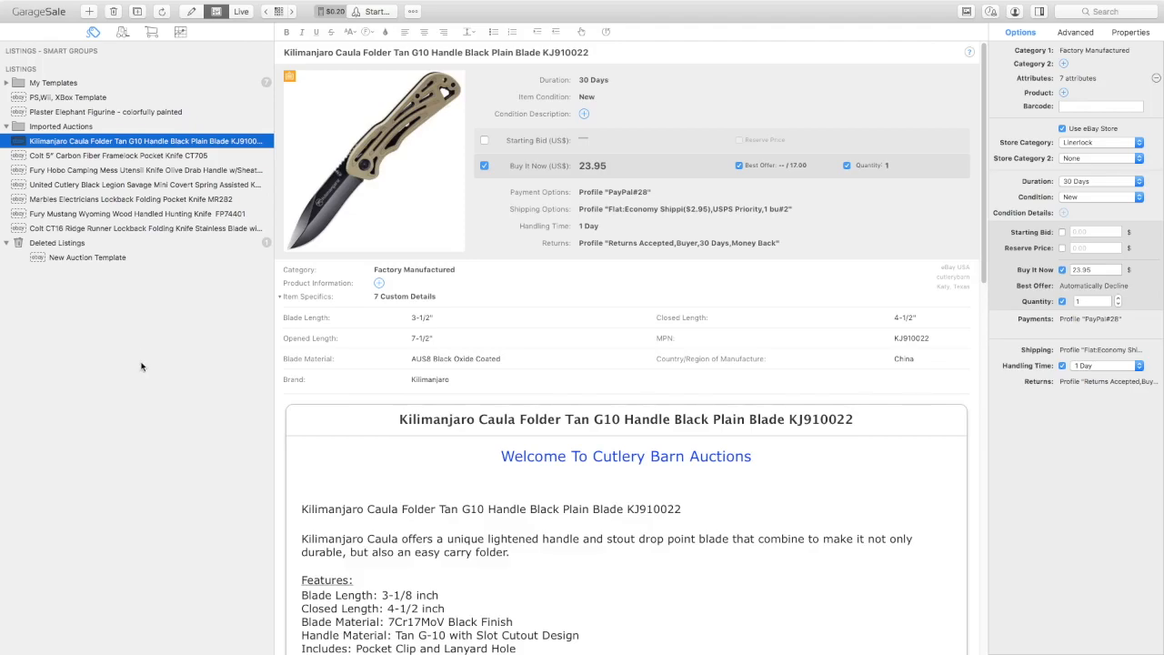
- Create a new group inside Imported Auctions and name it CutleryBarn
click(30, 129)
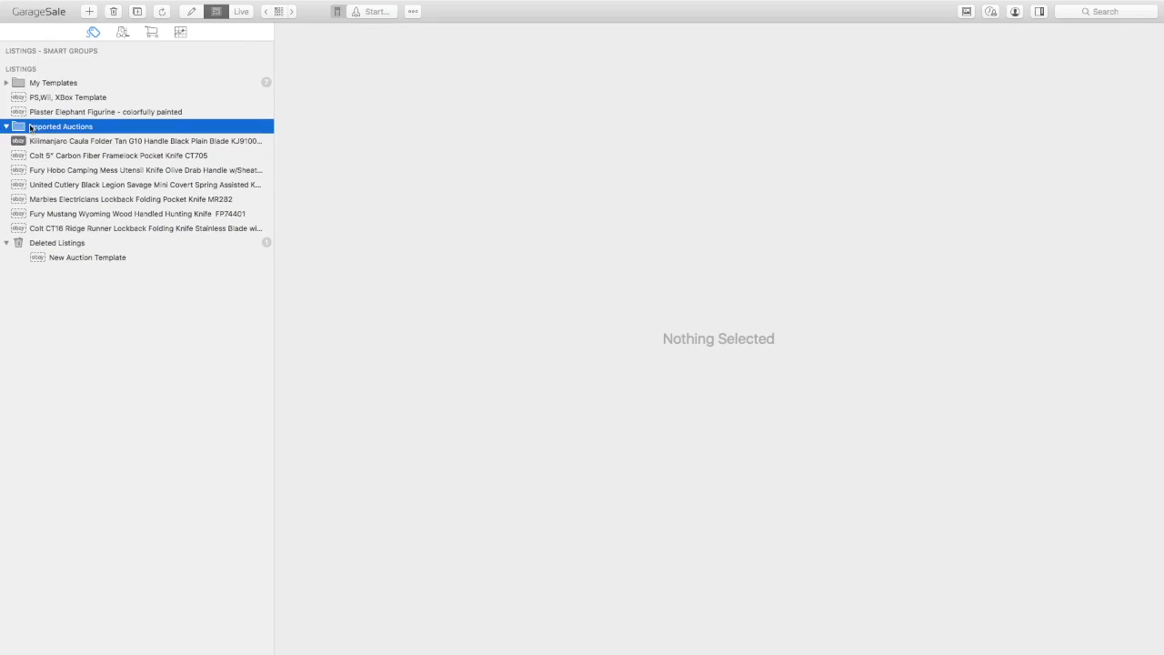
right_click(30, 129)
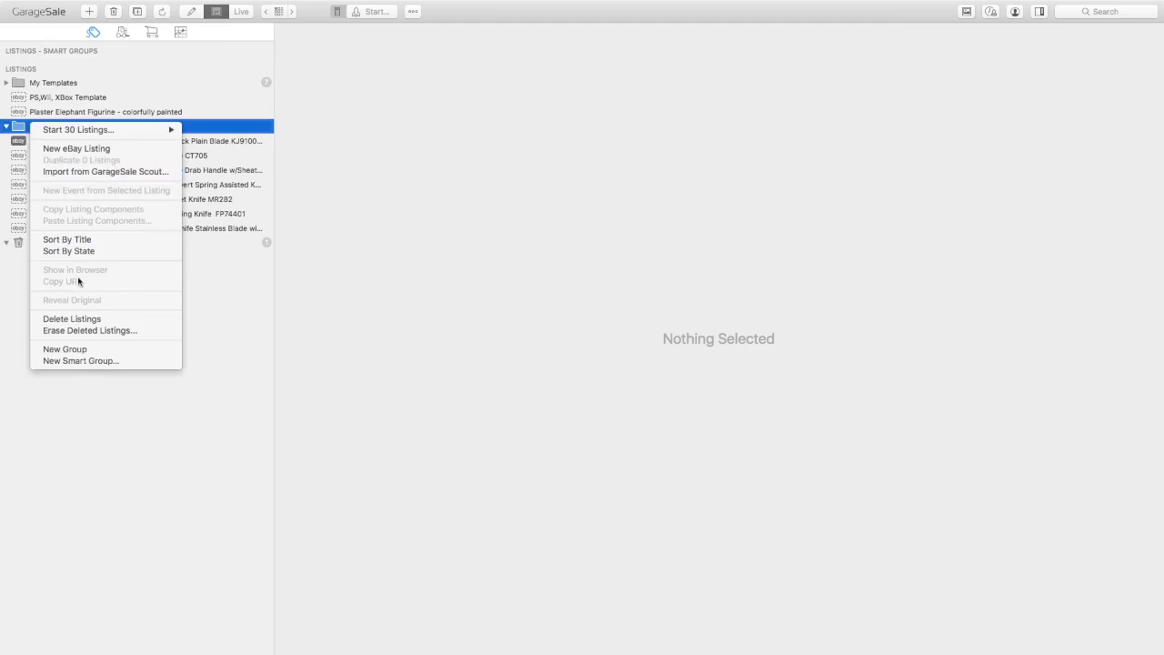
click(79, 352)
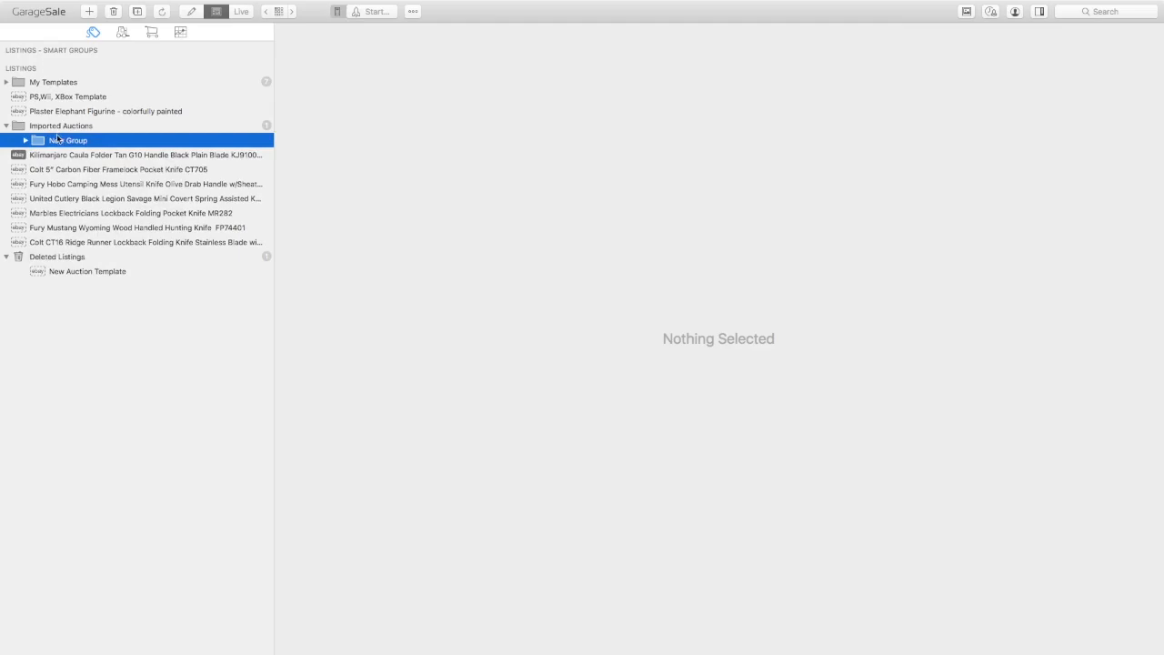
click(58, 141)
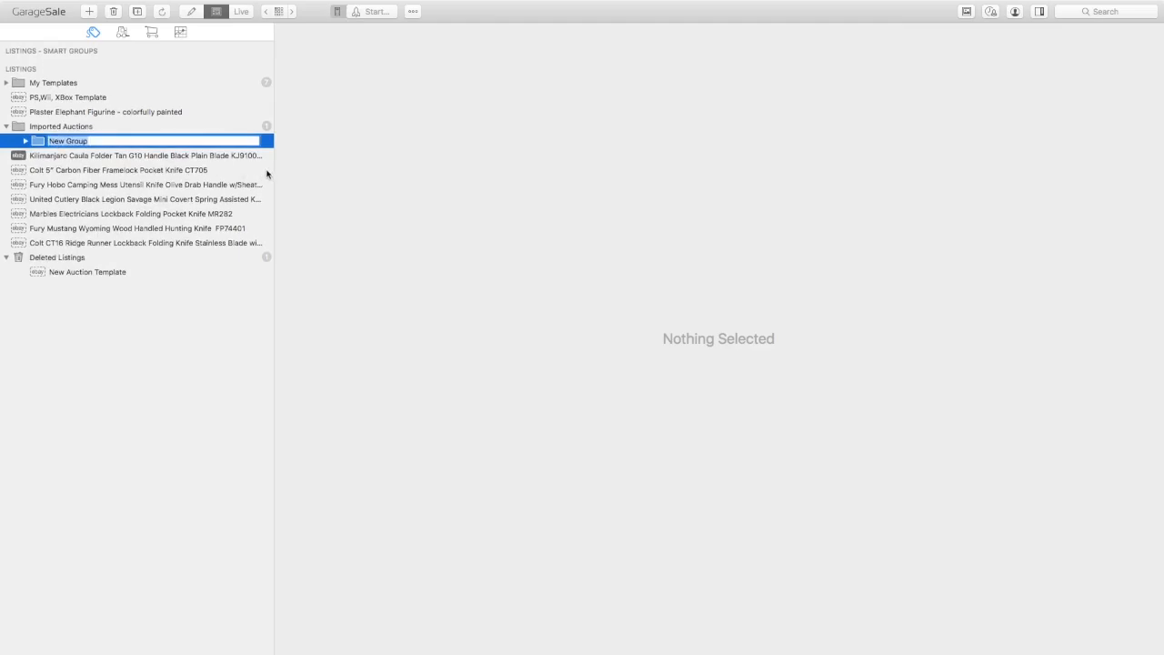
text(C)
key(Return)
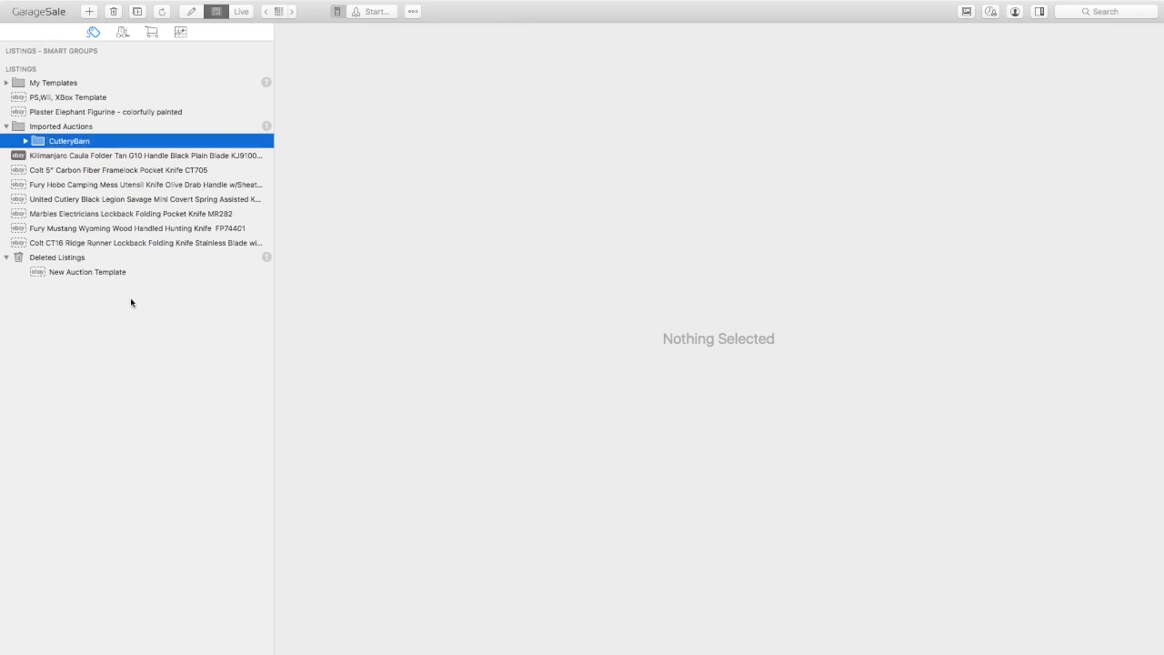
- Move all seven imported knife listings into the CutleryBarn group and expand the group
click(56, 161)
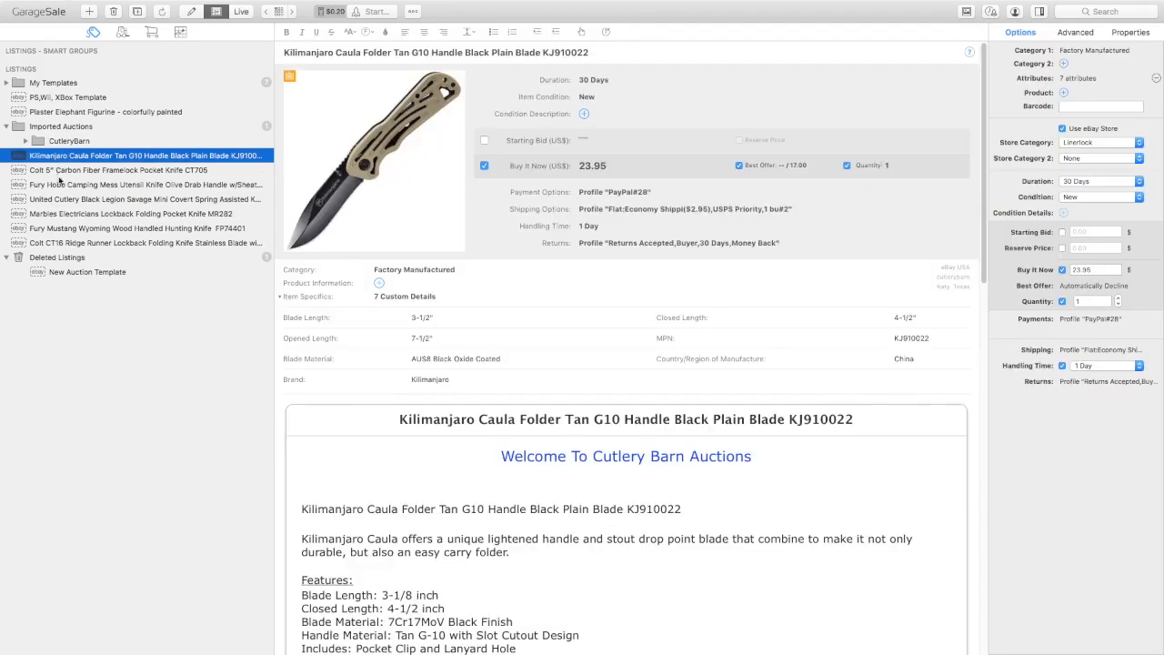
shift+click(72, 244)
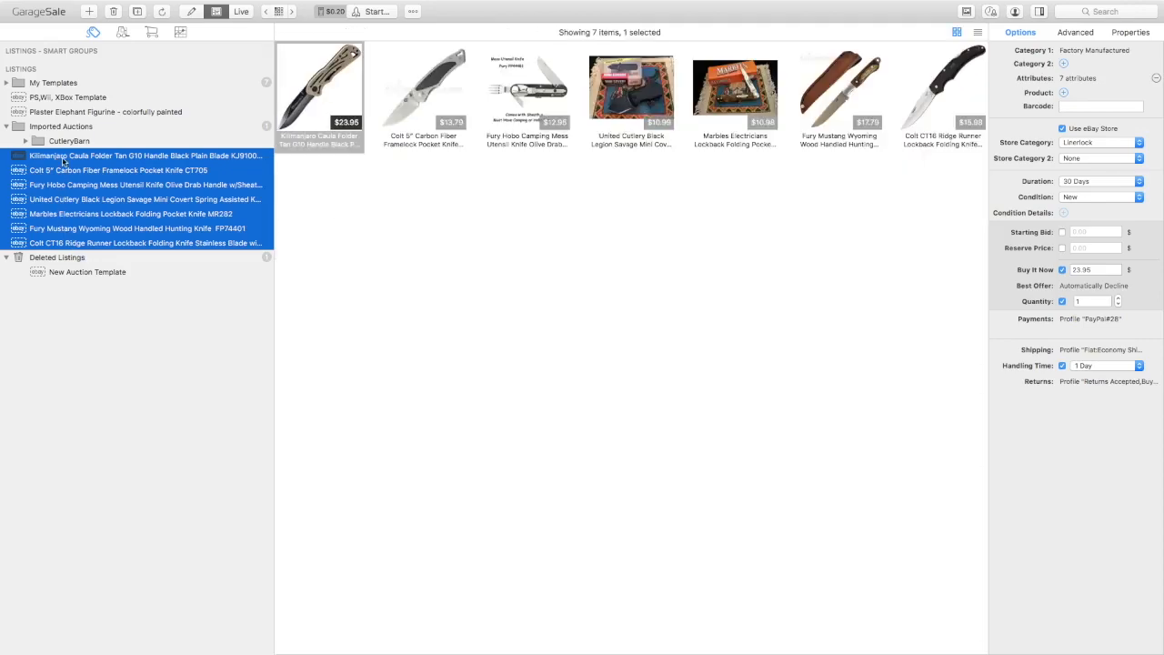
drag(64, 161, 60, 148)
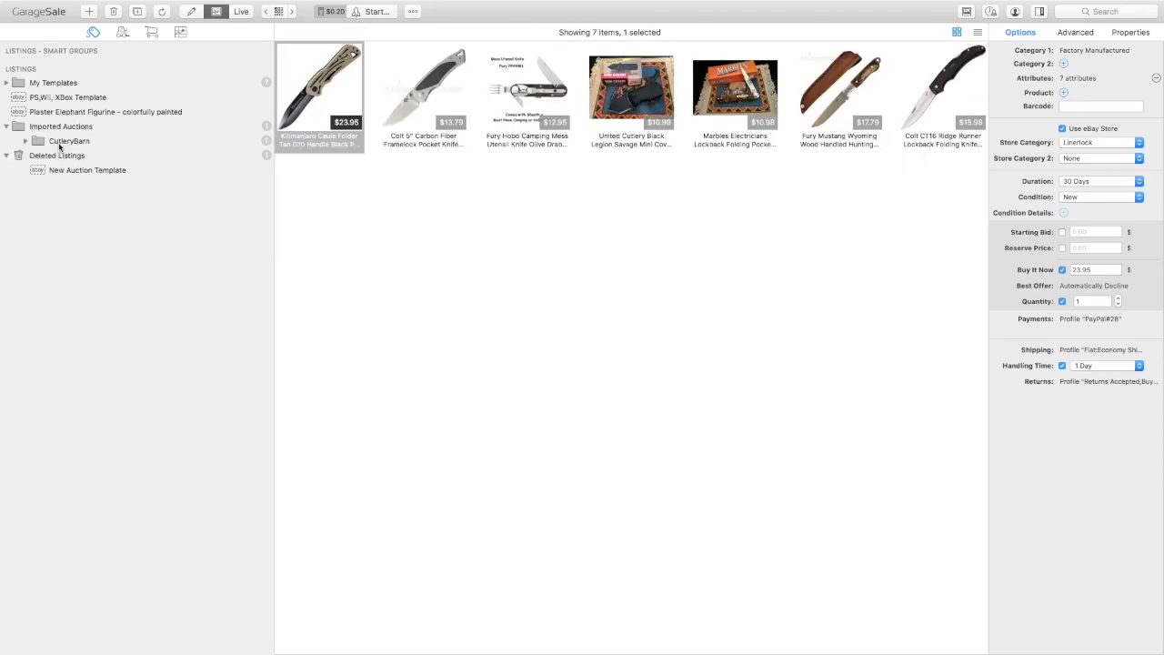
click(25, 142)
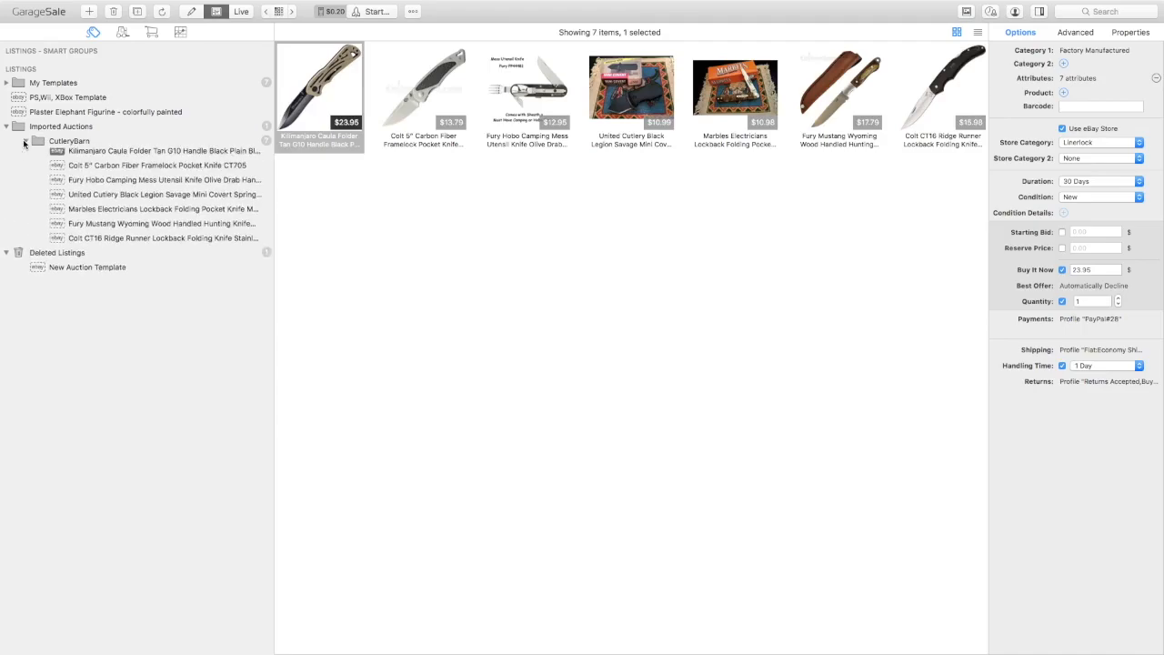
- Sort the listings in the CutleryBarn group by title
click(70, 143)
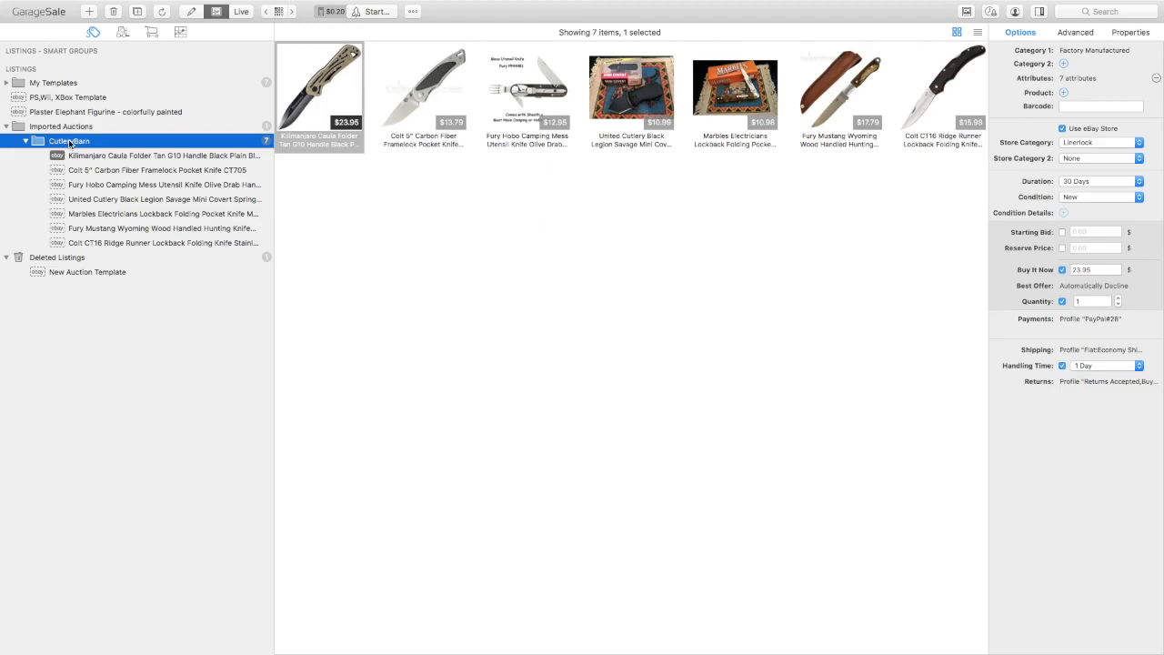
right_click(70, 143)
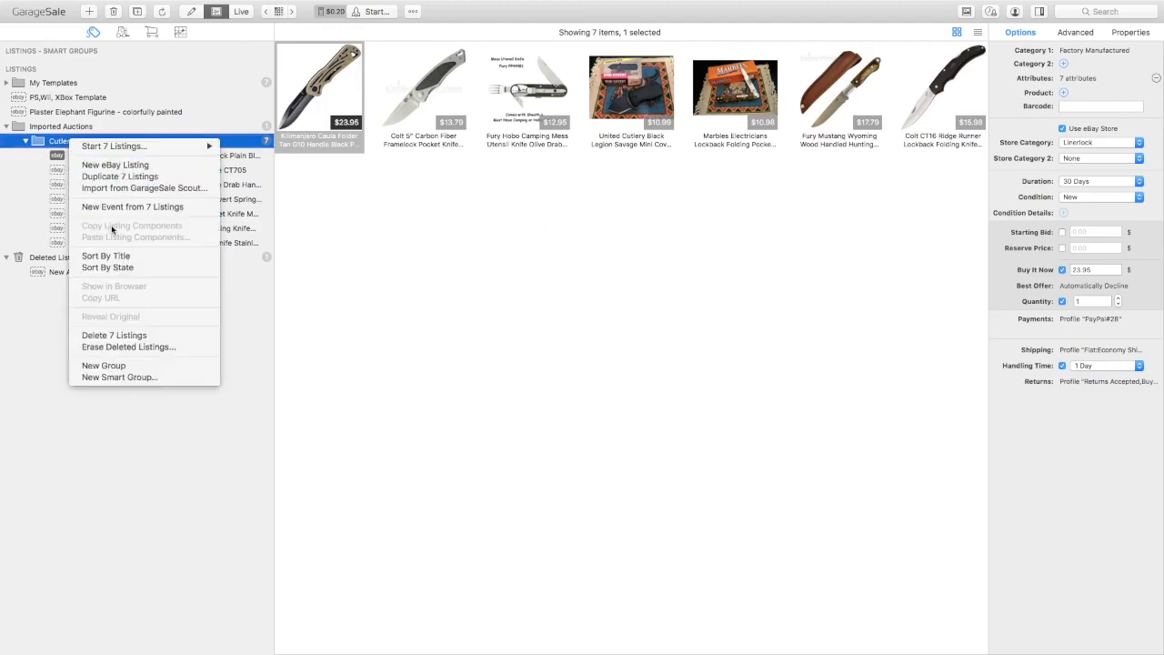
click(108, 257)
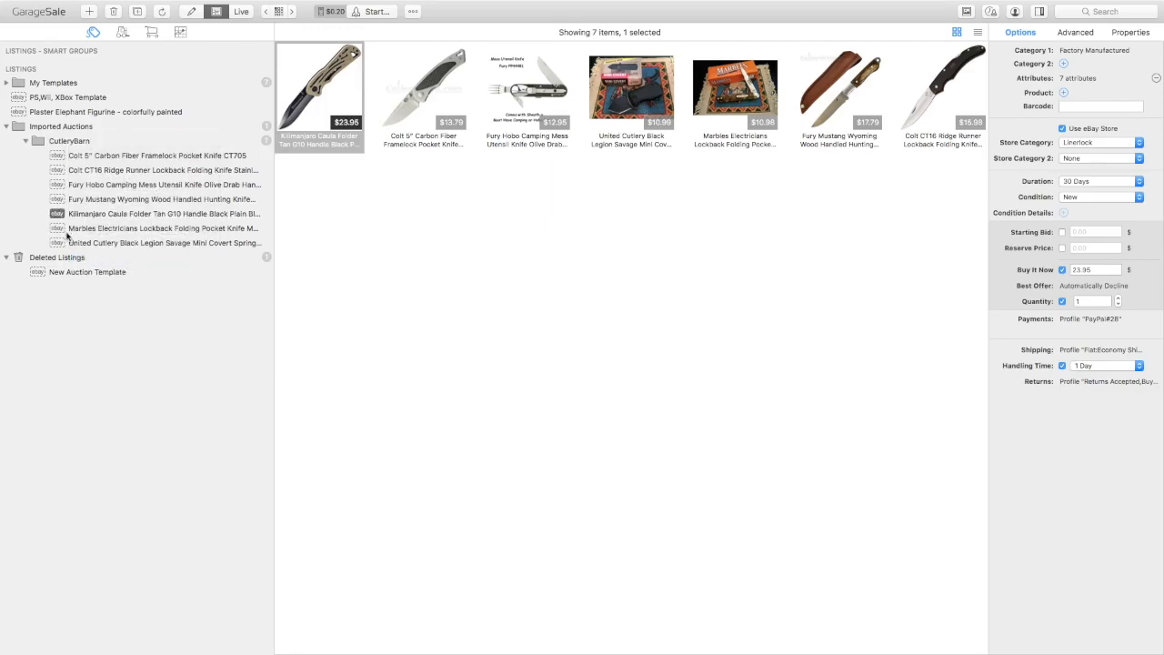
- Collapse the CutleryBarn and Imported Auctions groups and open the Plaster Elephant Figurine sample listing
click(25, 141)
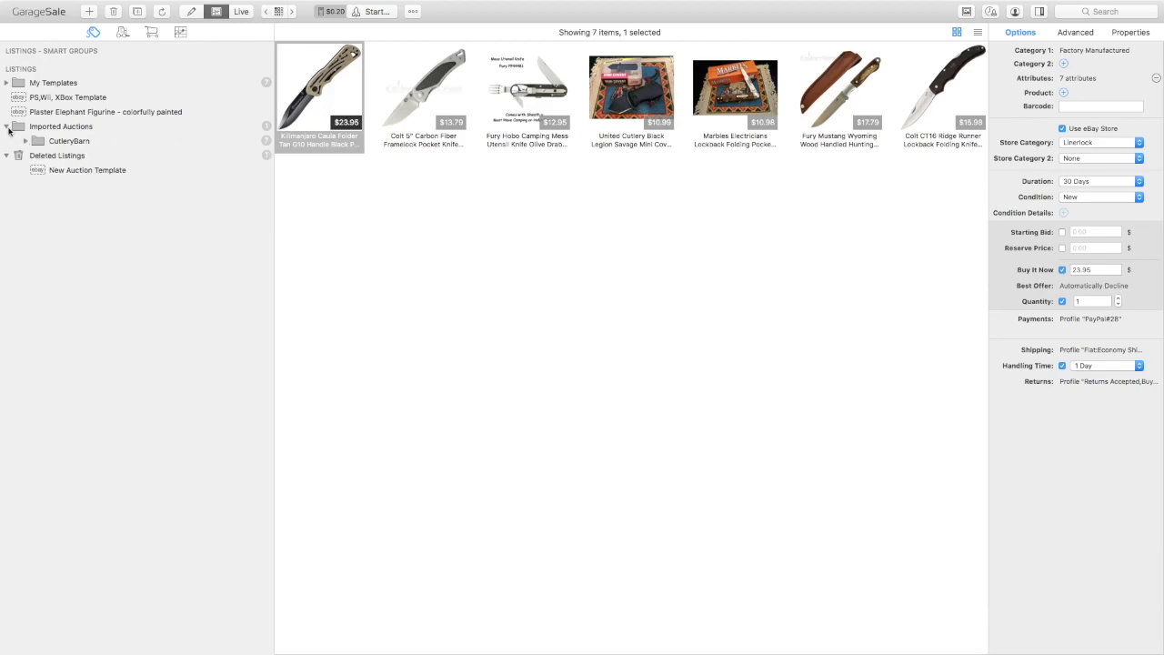
click(7, 127)
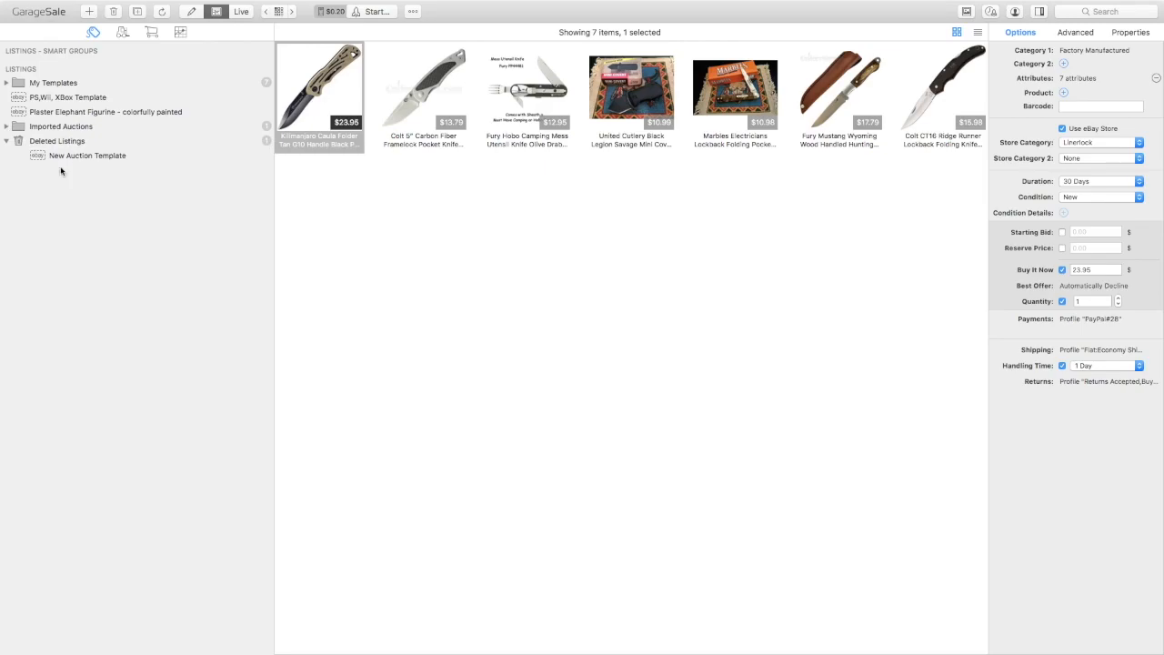
click(55, 113)
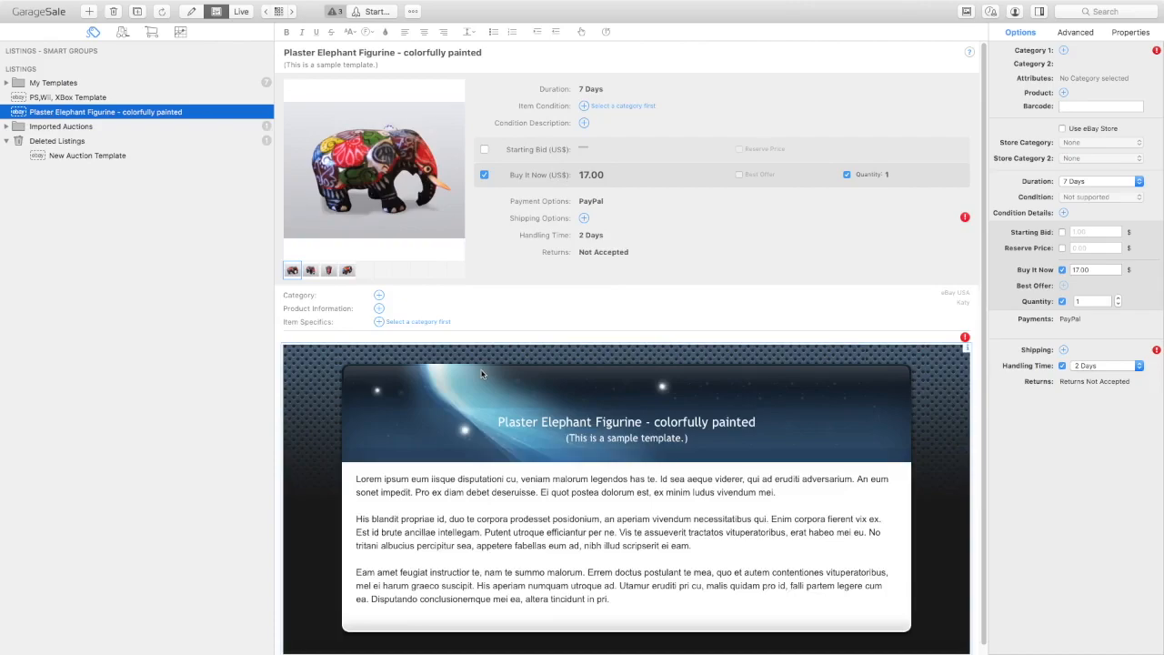
scroll(483, 374, down, 1)
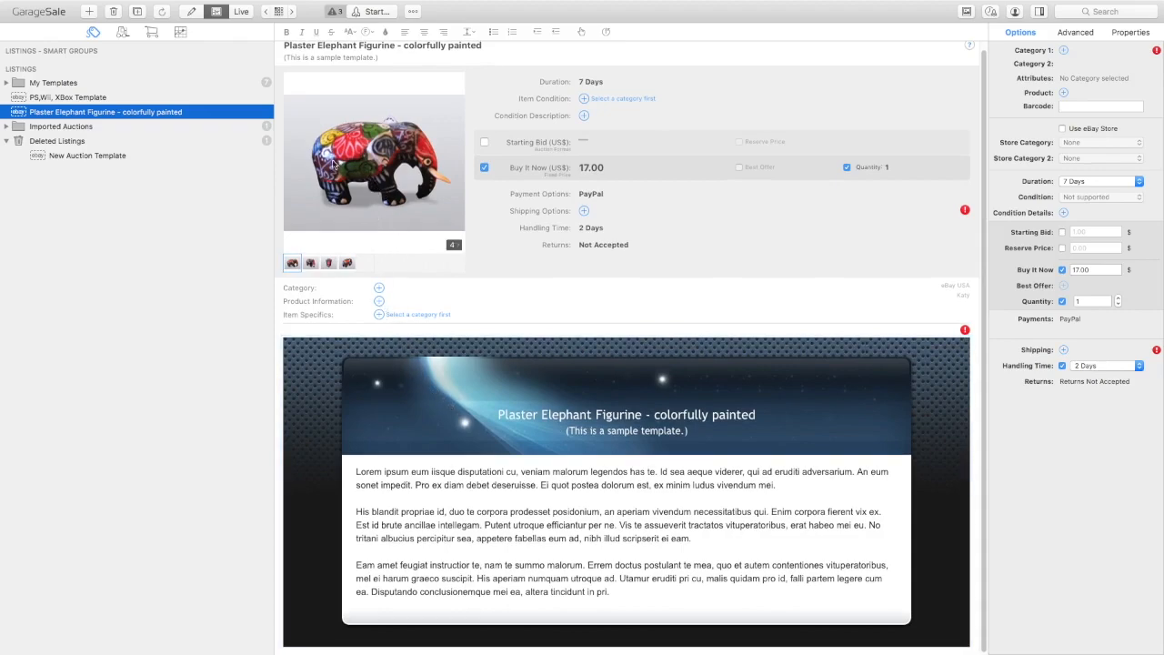
- Browse the available listing designs of the Clean style, first as thumbnails and then as a plain list
click(279, 13)
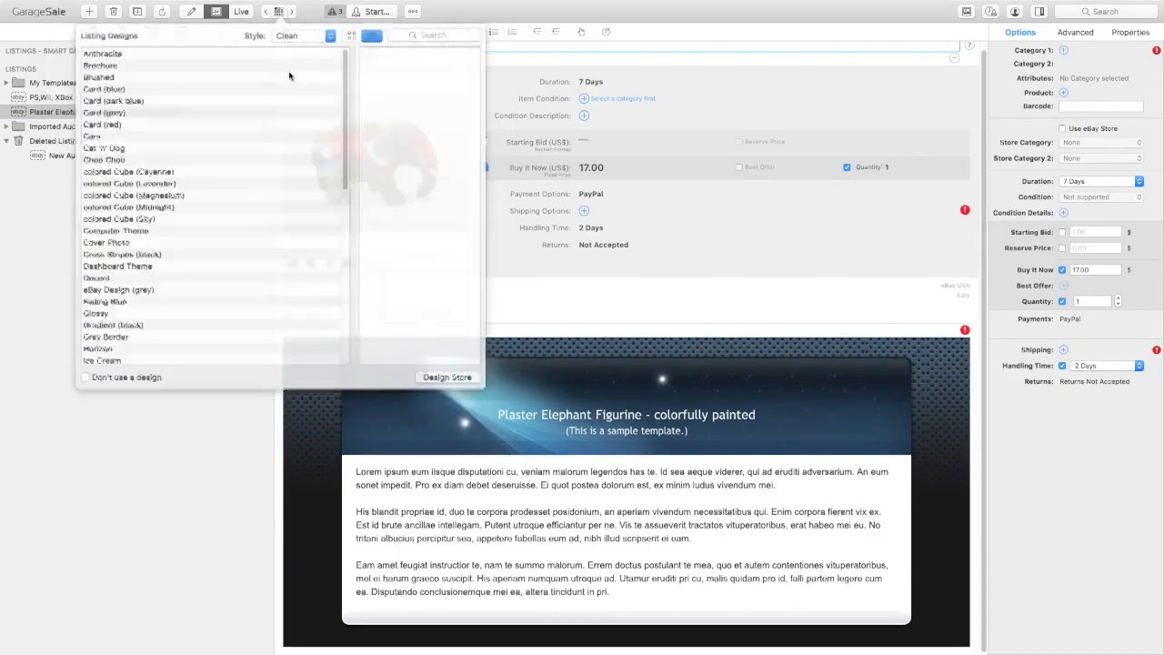
click(351, 34)
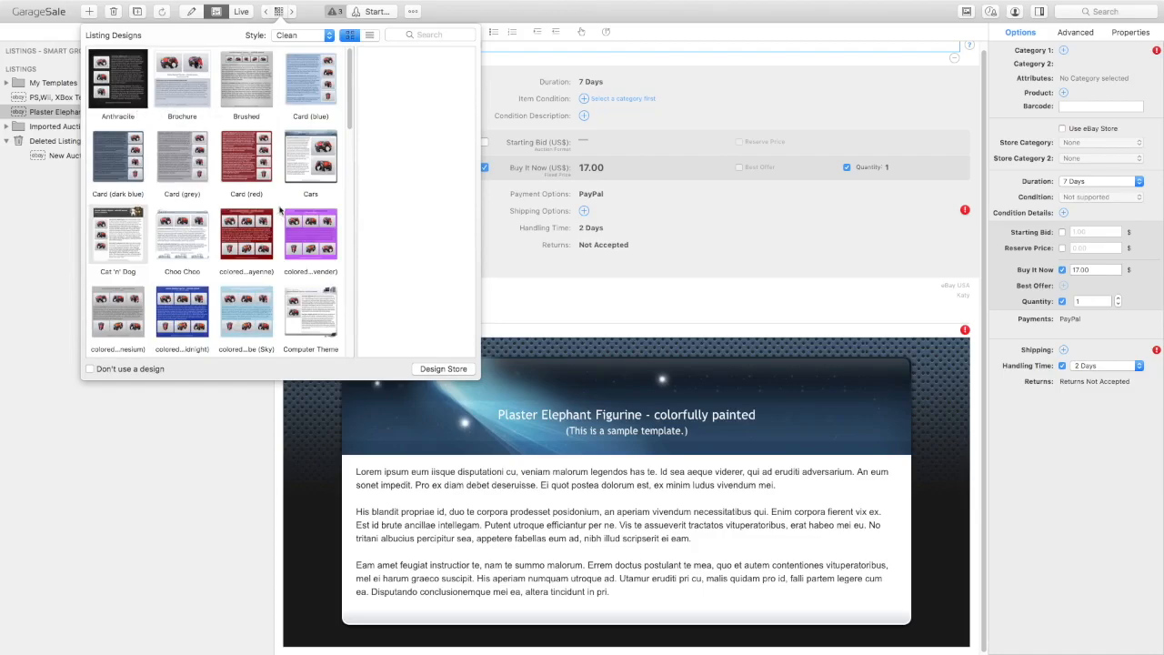
scroll(275, 218, down, 5)
scroll(274, 220, down, 8)
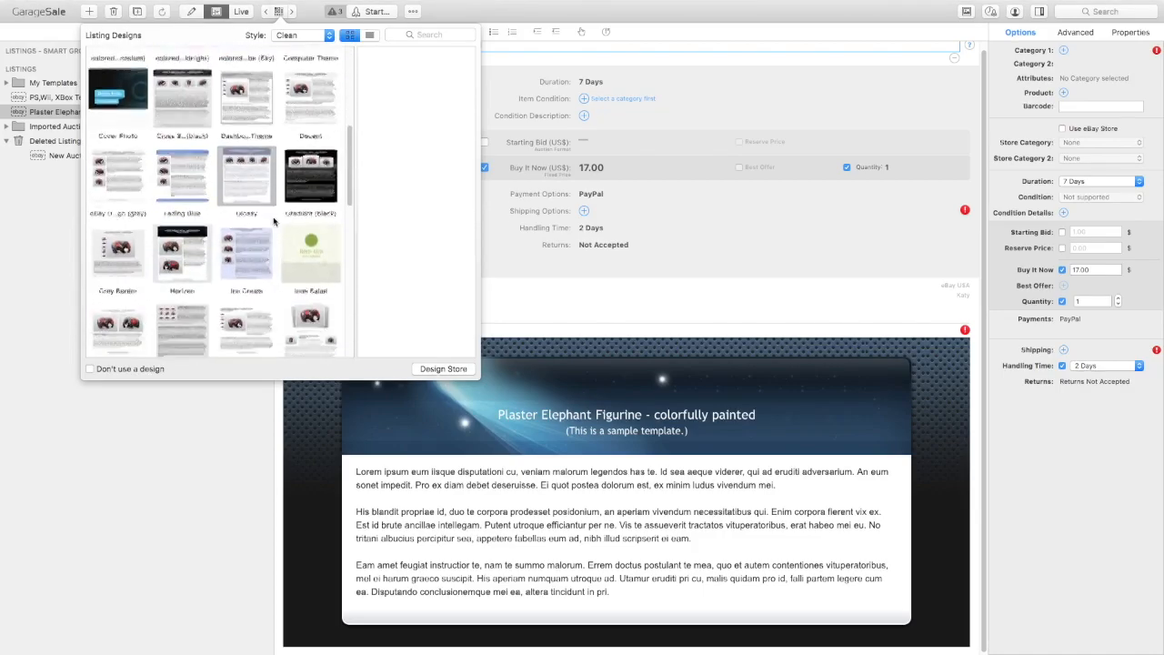
scroll(274, 220, down, 10)
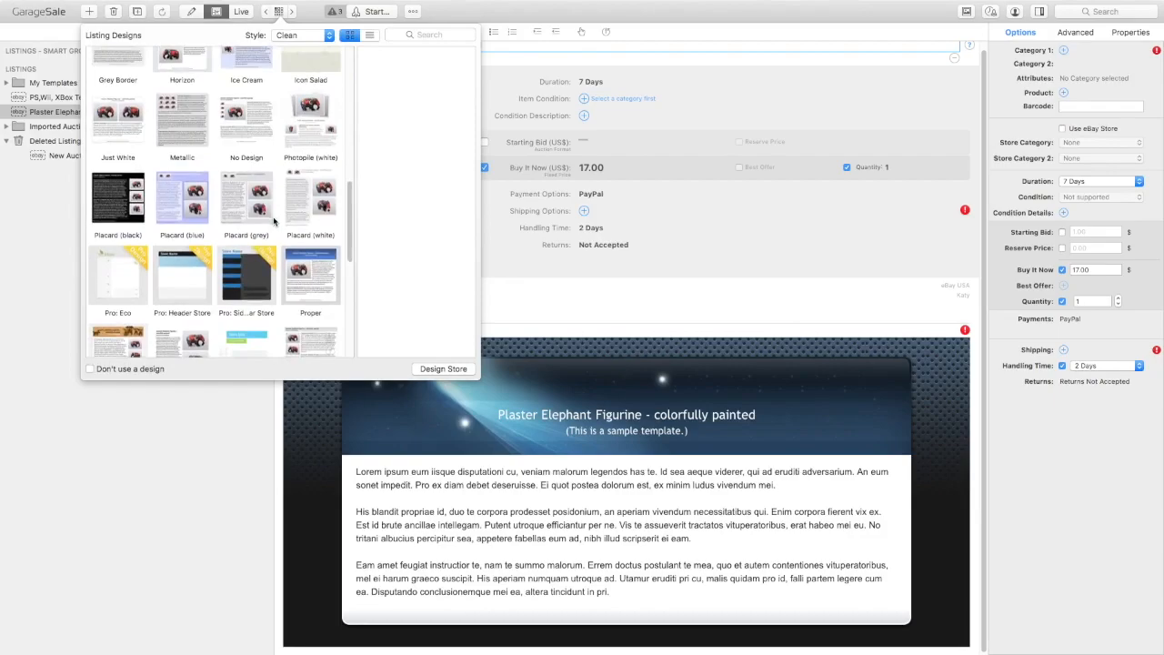
scroll(273, 221, down, 3)
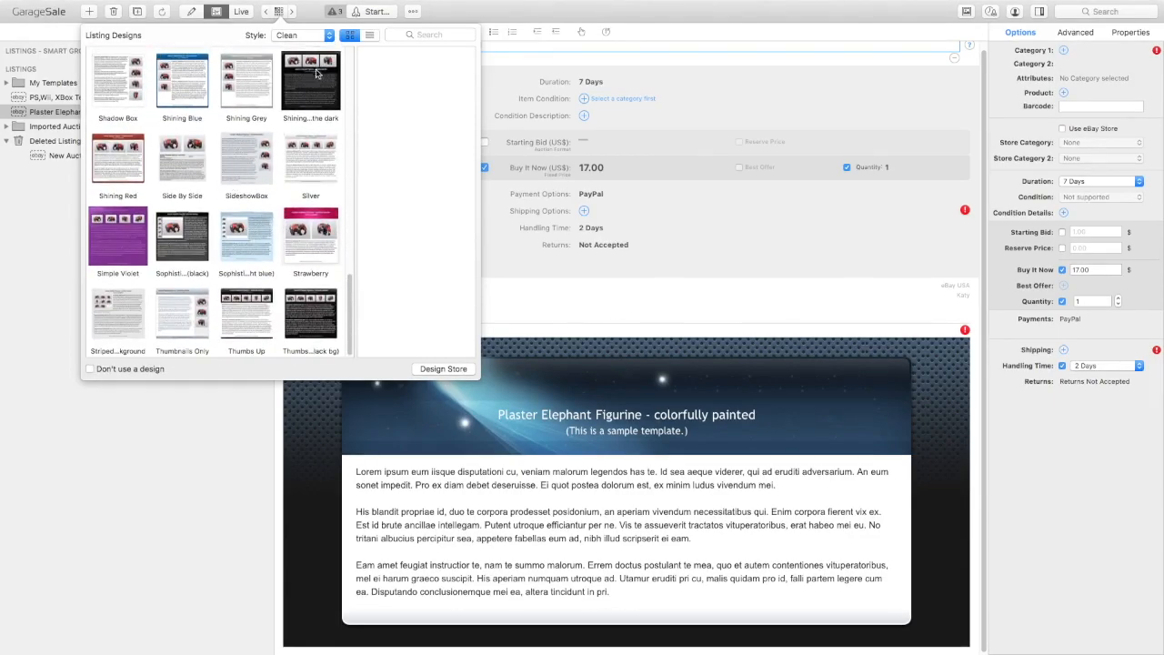
click(371, 34)
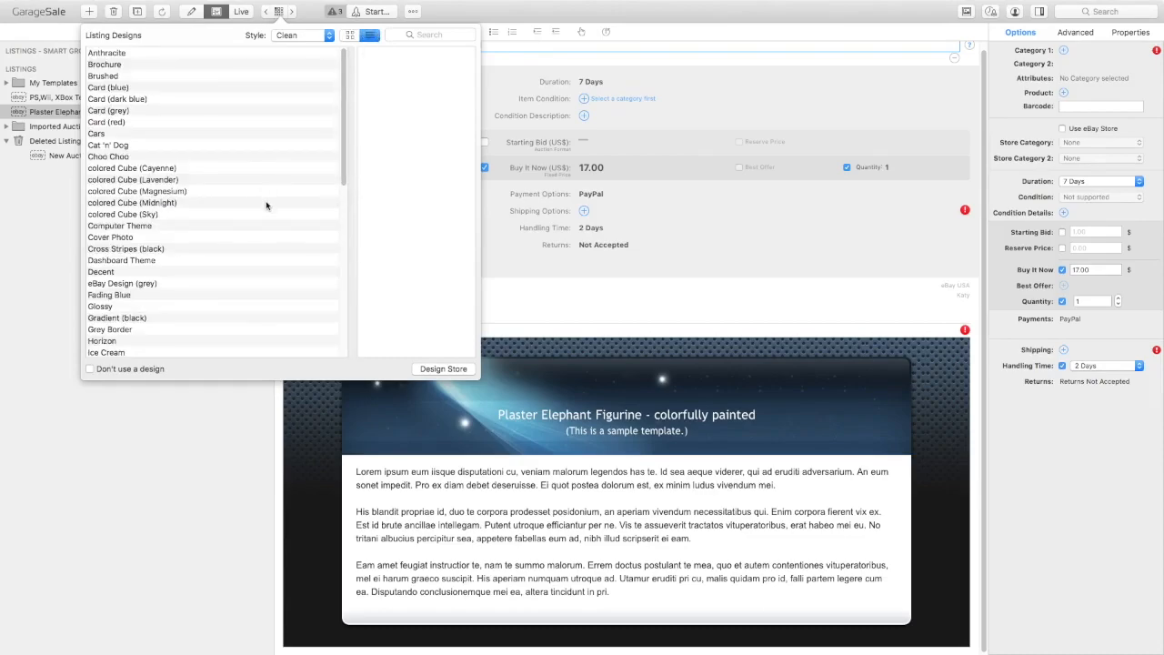
scroll(264, 202, down, 10)
scroll(266, 206, down, 4)
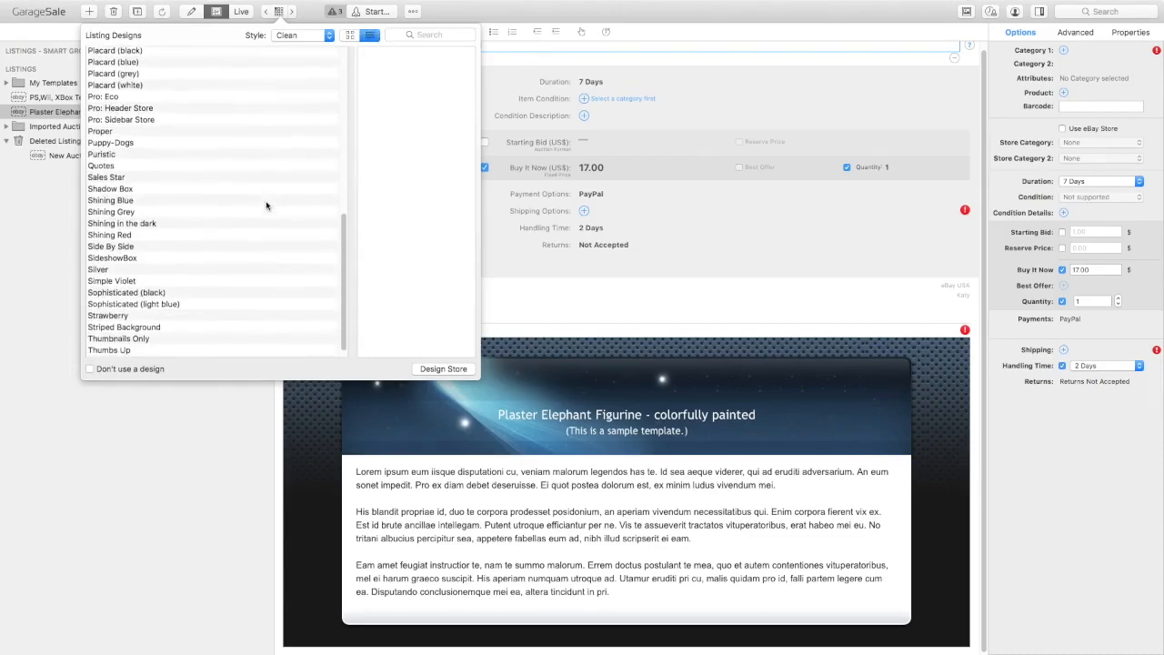
scroll(267, 206, up, 7)
scroll(266, 205, up, 6)
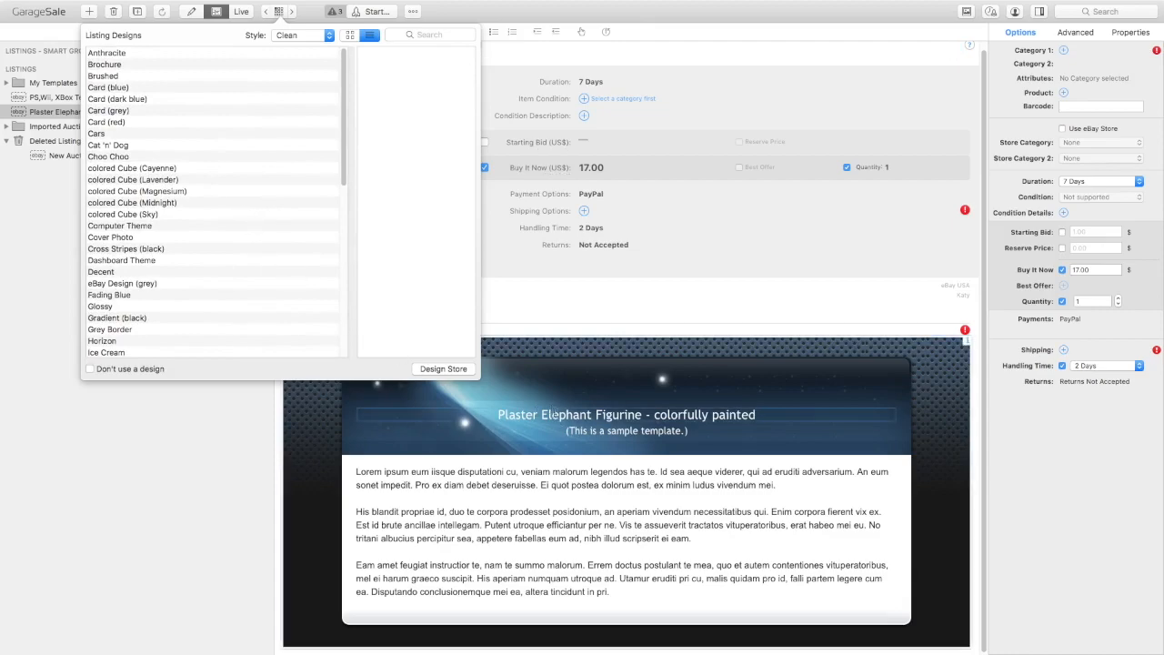
click(524, 397)
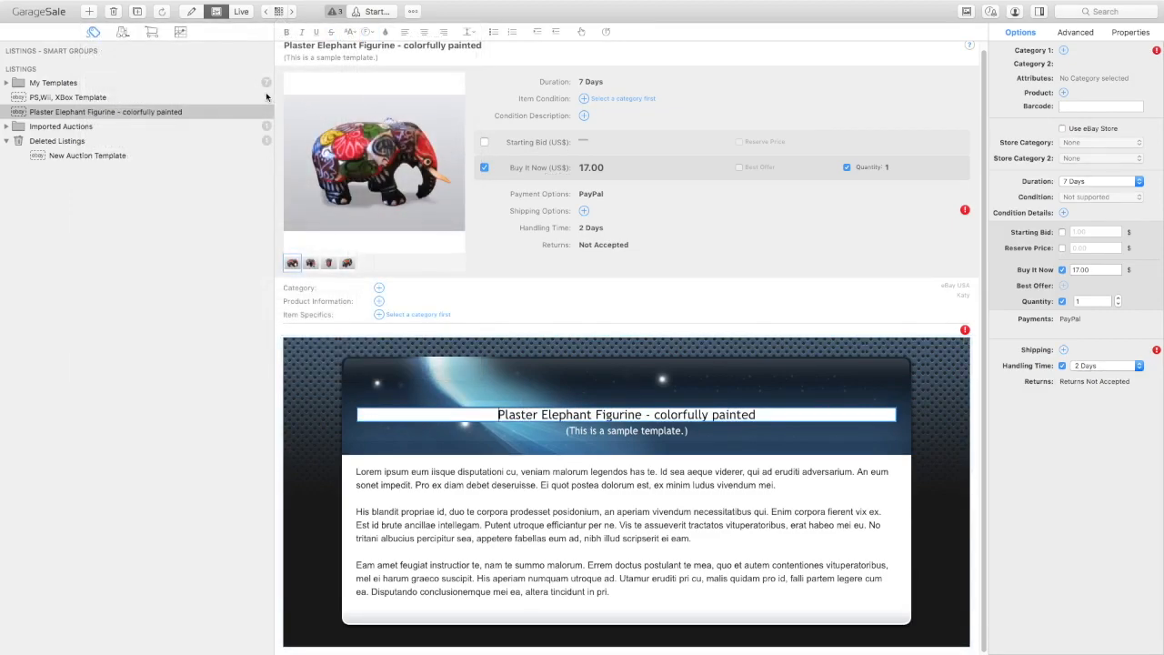
- Apply the Brushed design to the Plaster Elephant Figurine listing
click(278, 10)
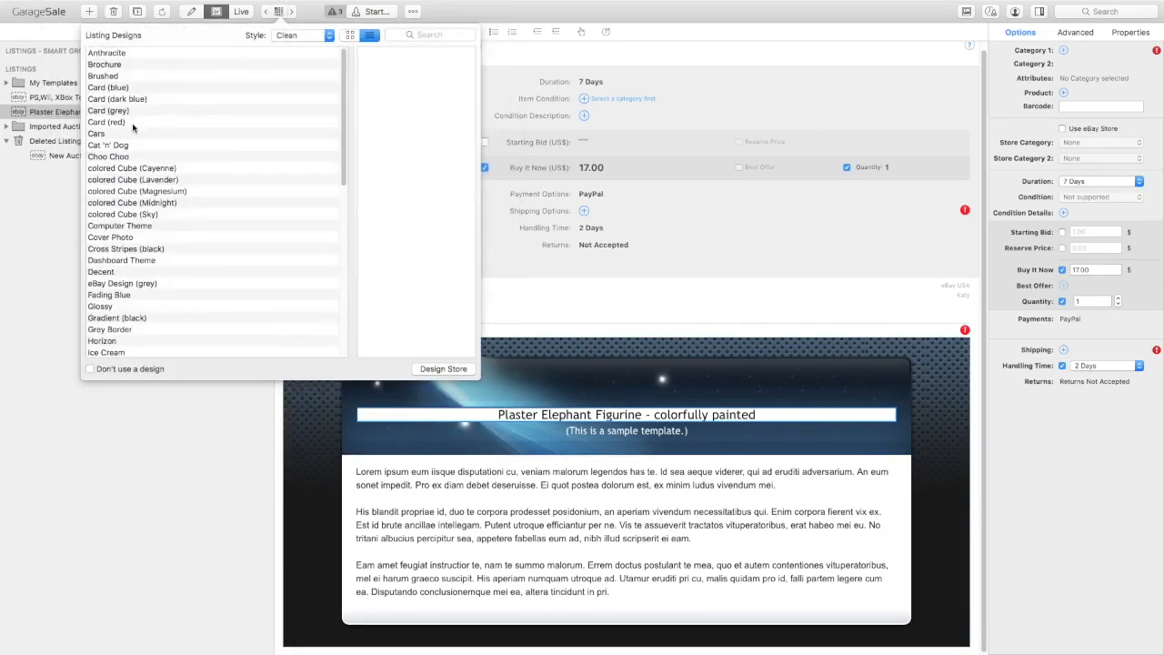
click(106, 78)
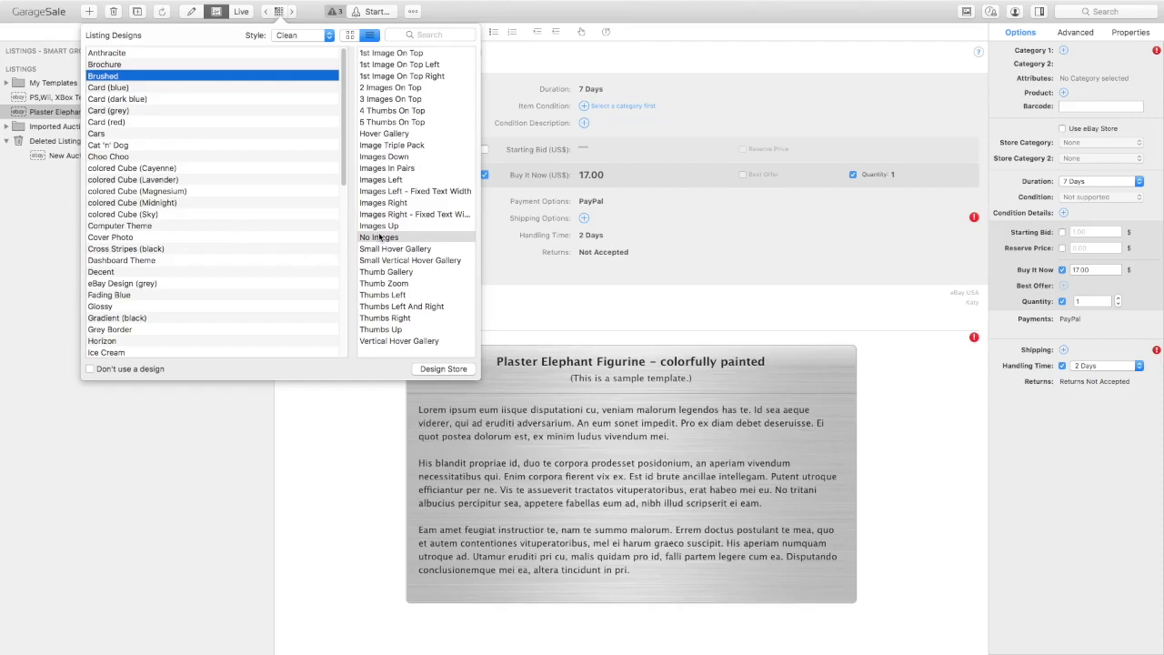
click(579, 307)
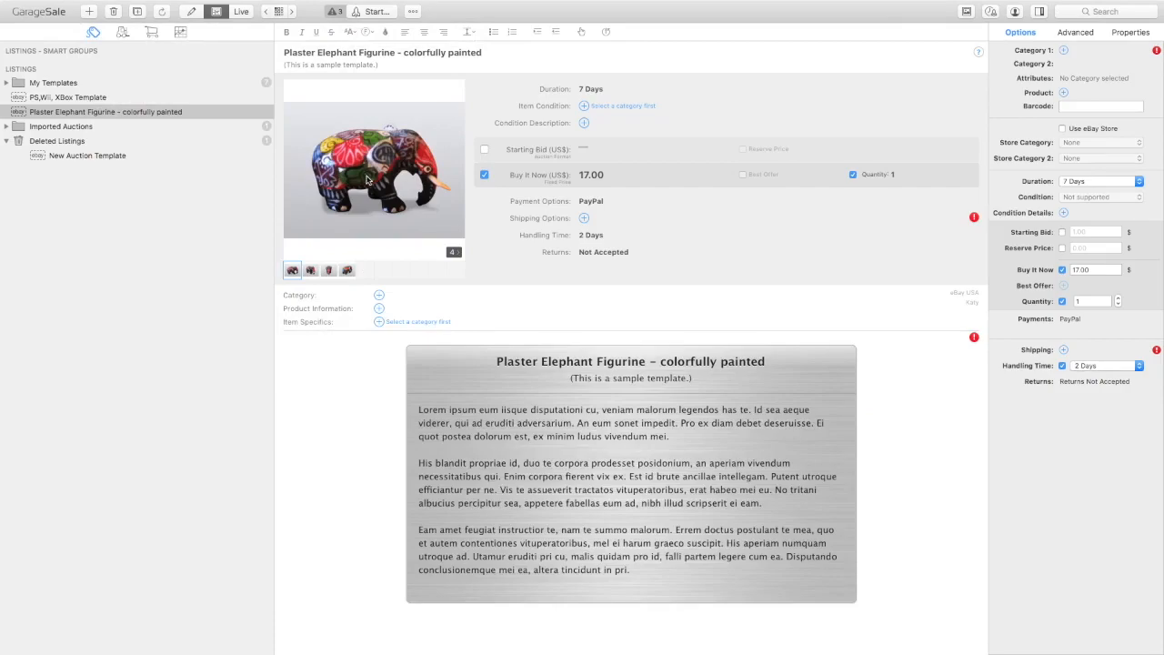
- Try the Images Right layout of the Brushed design and check how the pictures sit beside the description
click(279, 11)
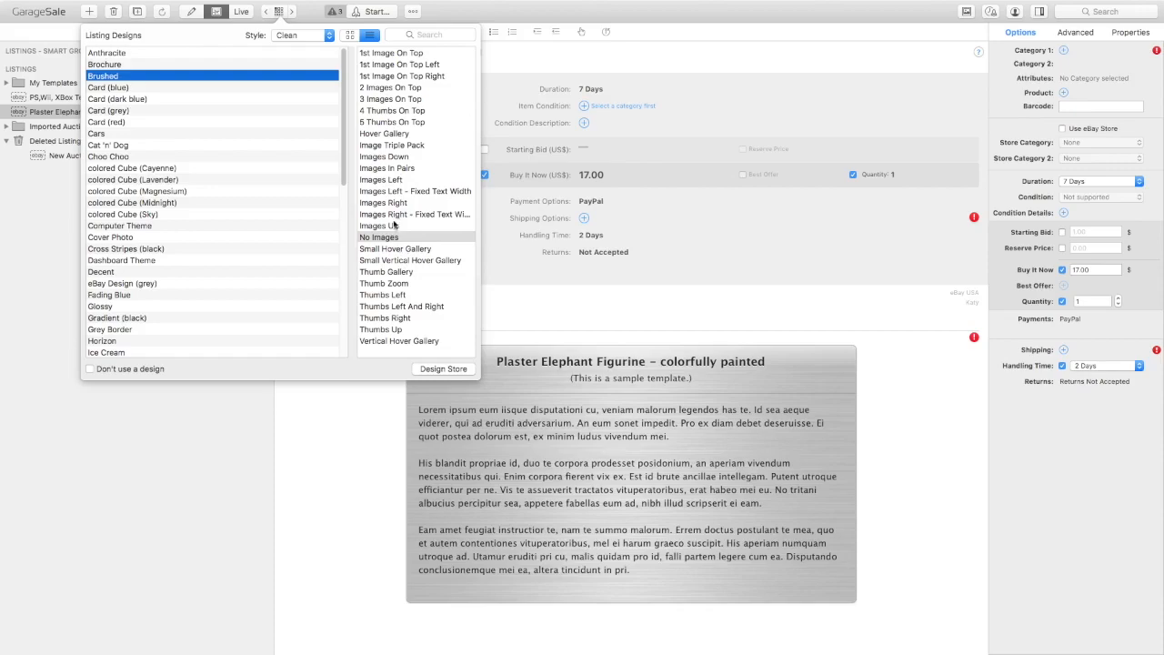
click(383, 203)
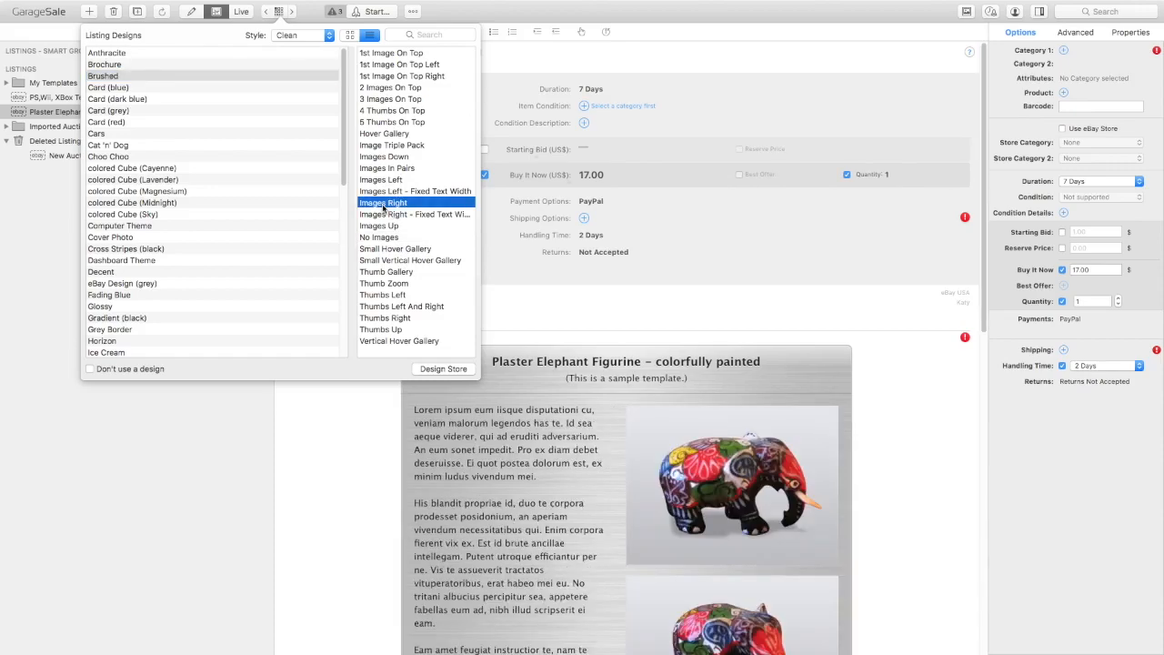
scroll(660, 354, down, 3)
scroll(661, 358, down, 10)
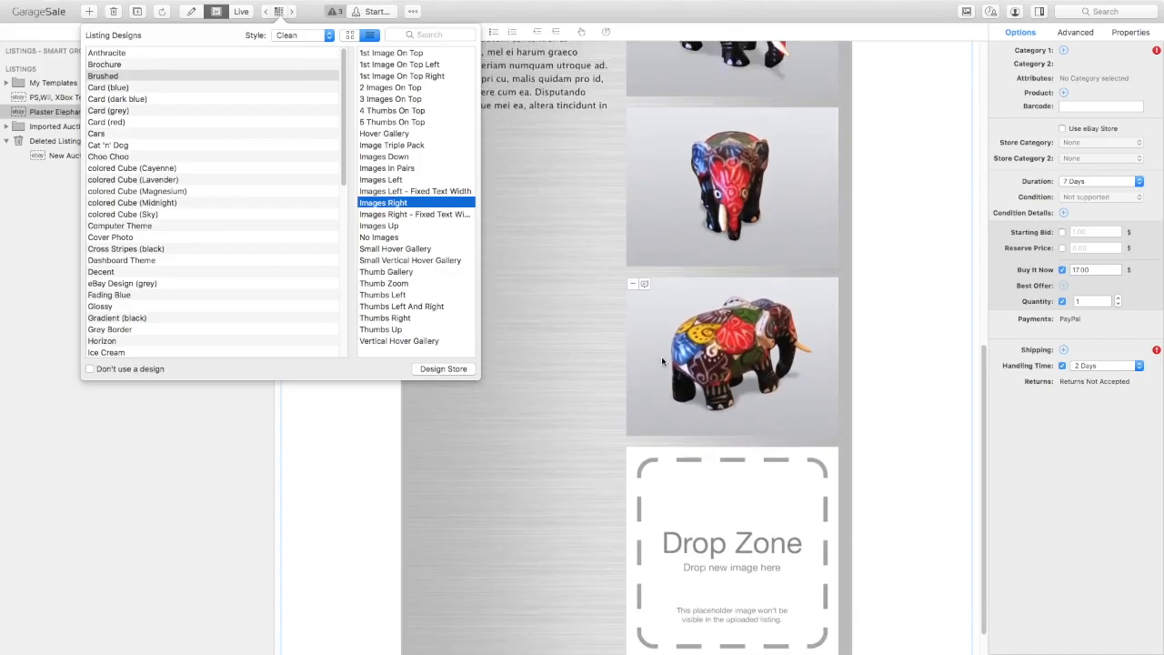
scroll(661, 356, up, 15)
scroll(662, 356, up, 2)
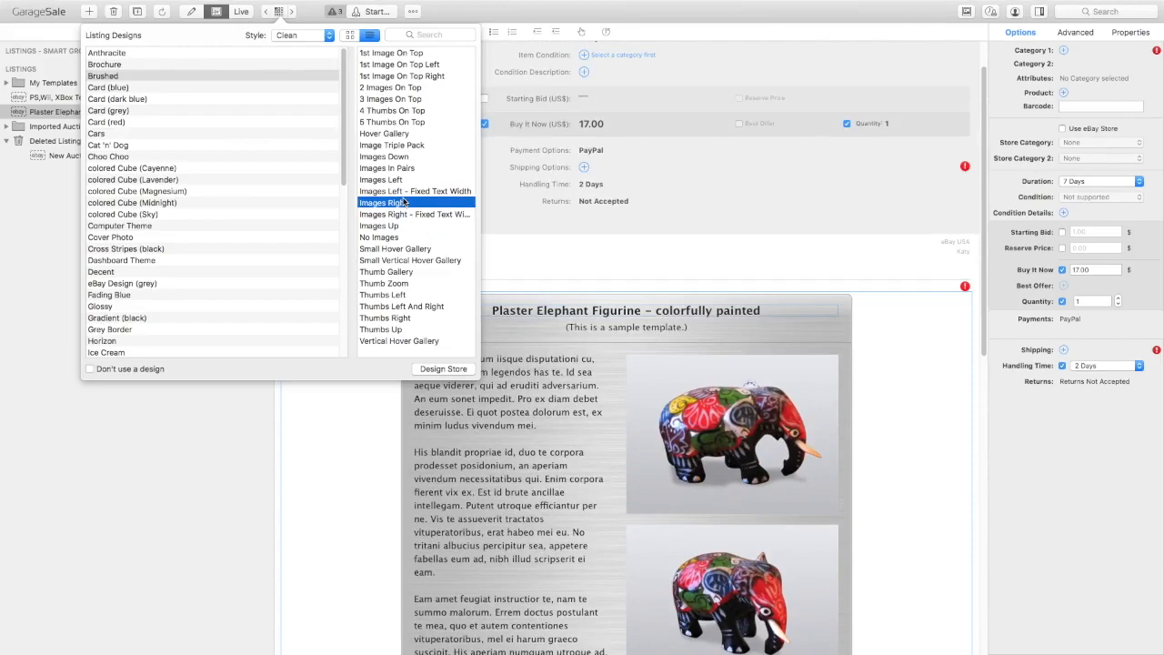
- Try the Hover Gallery layout and preview the different elephant pictures in its large image area
click(386, 134)
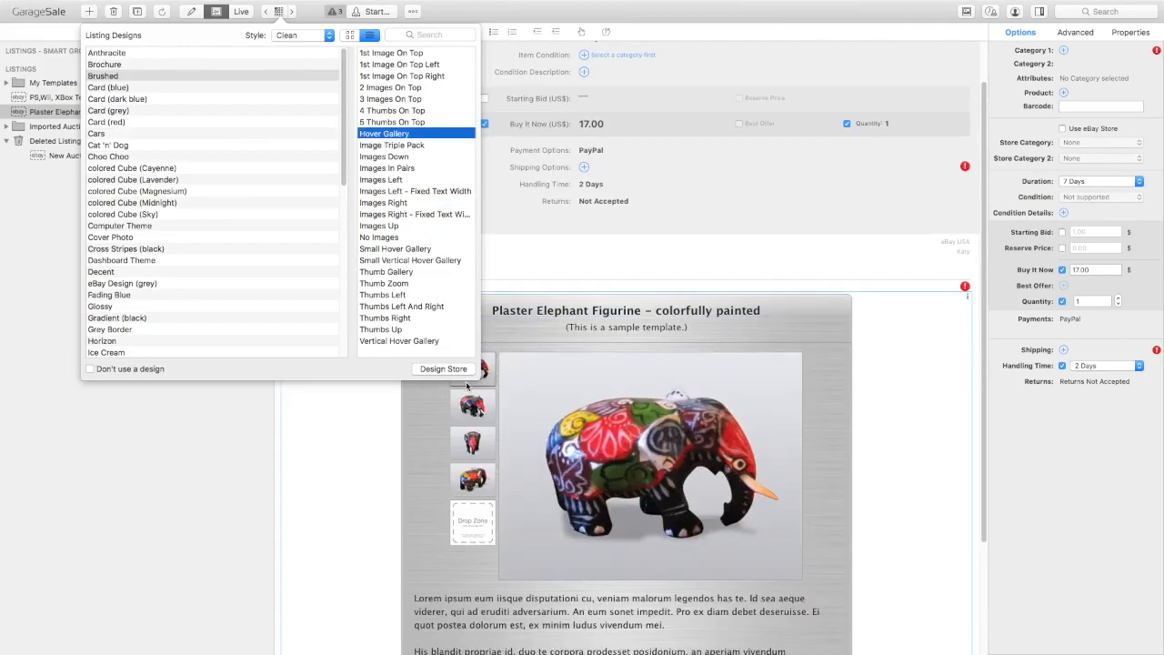
mouse_move(475, 444)
mouse_move(483, 491)
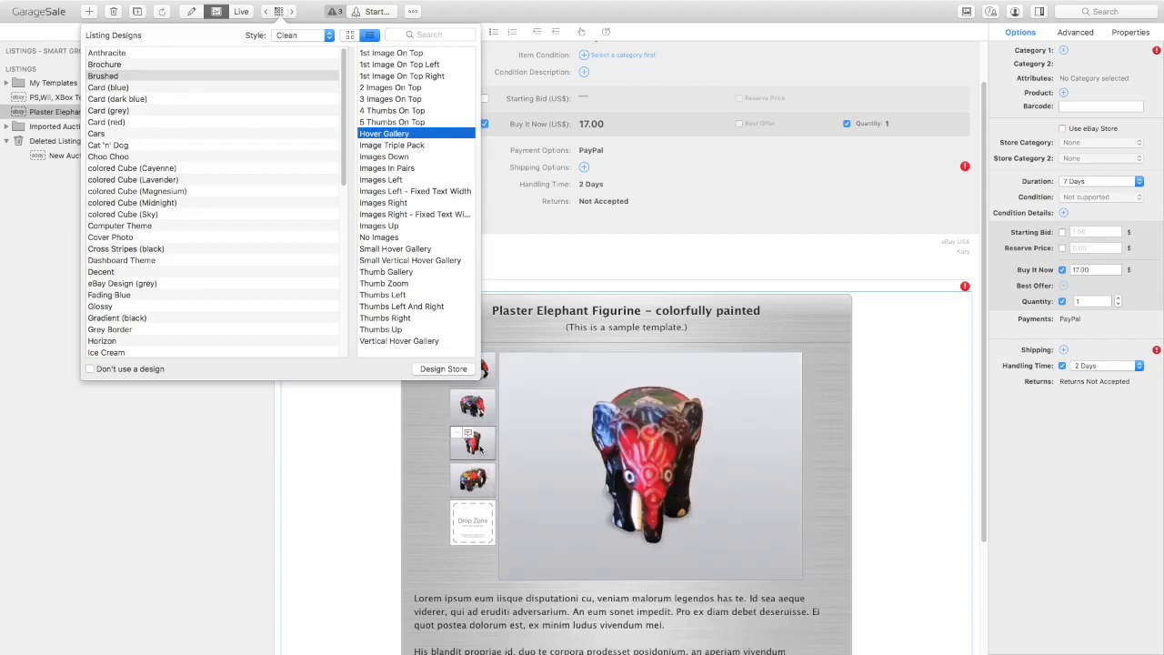
mouse_move(472, 410)
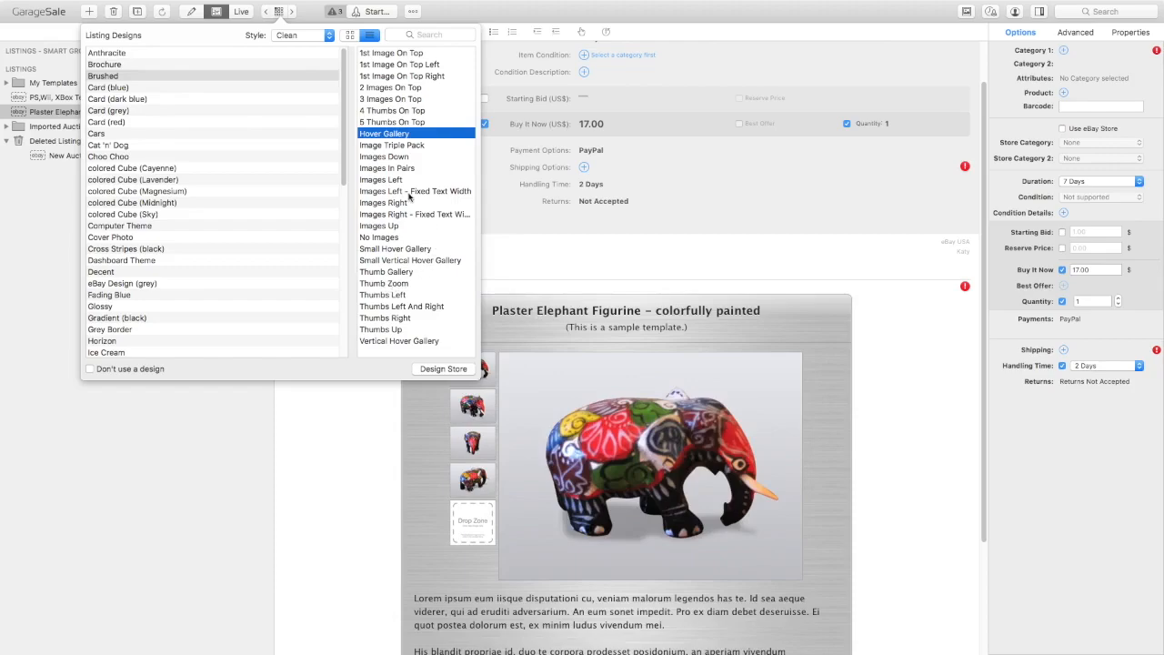
- Try the Small Hover Gallery and Small Vertical Hover Gallery layouts and preview their images in the description
click(394, 248)
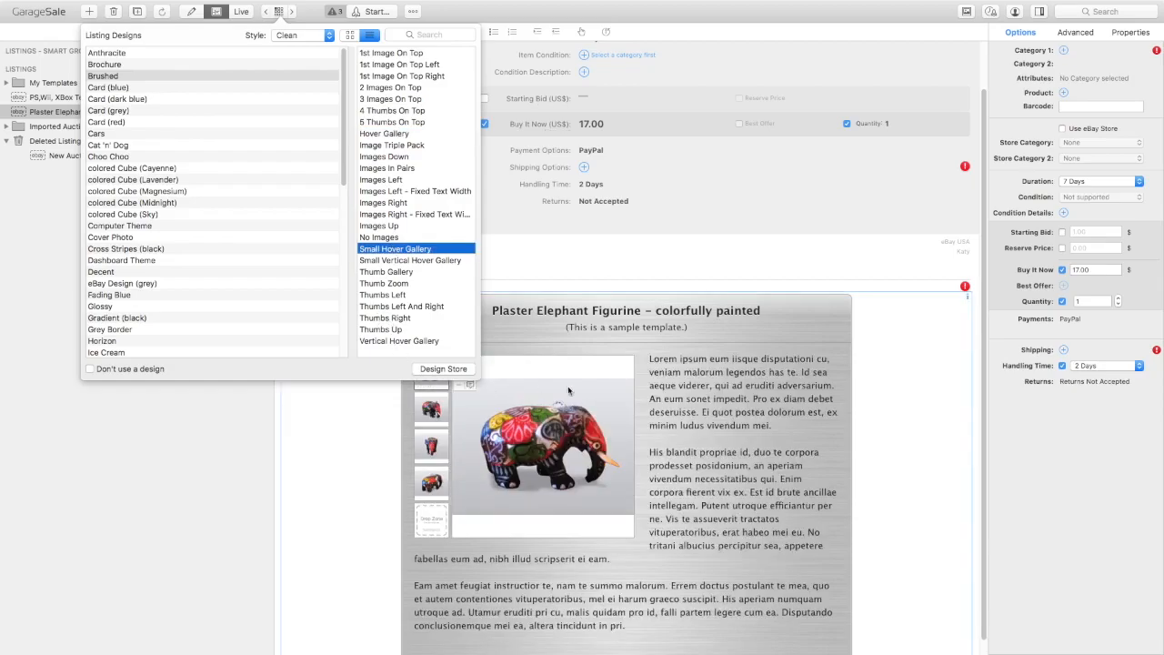
scroll(698, 413, down, 1)
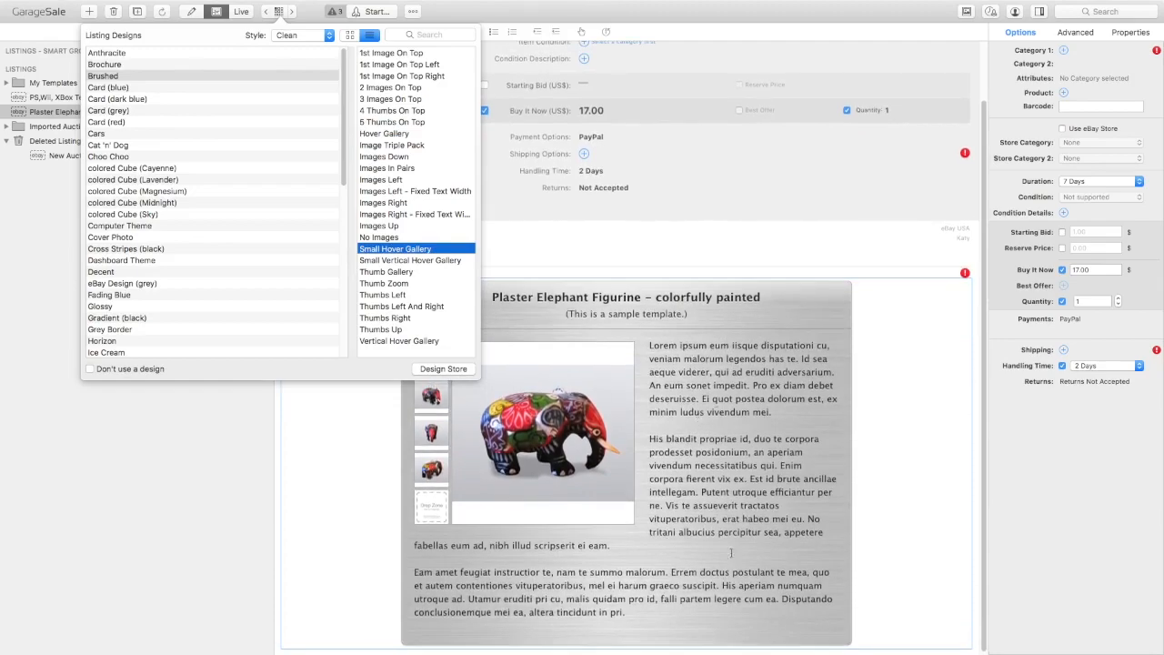
mouse_move(433, 437)
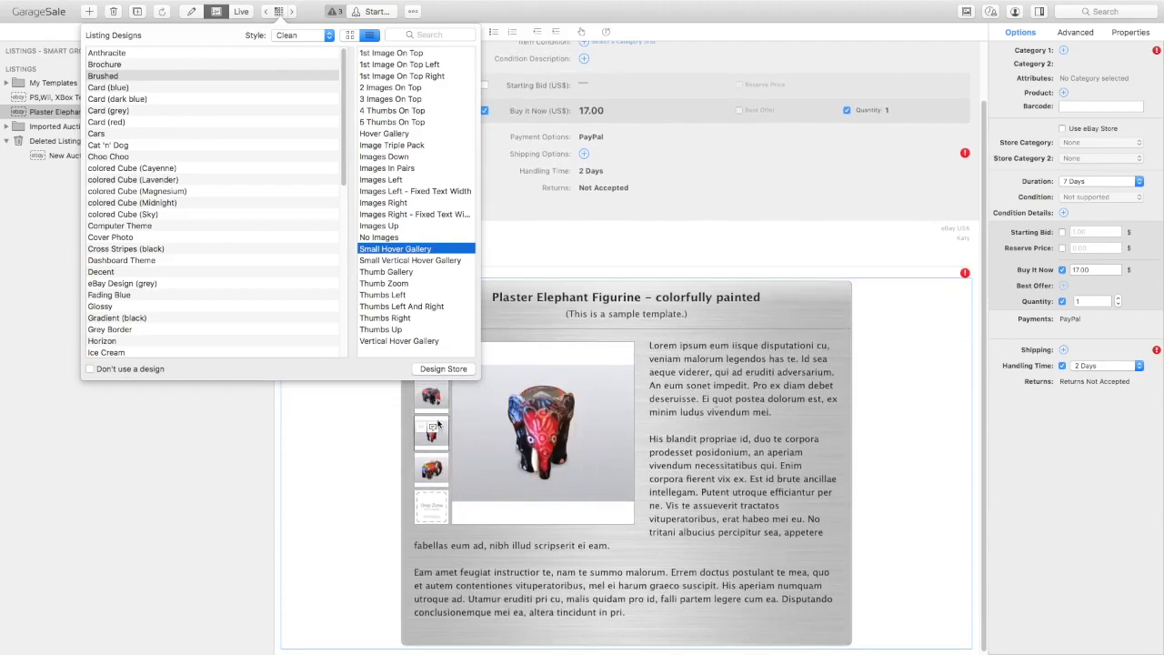
click(459, 261)
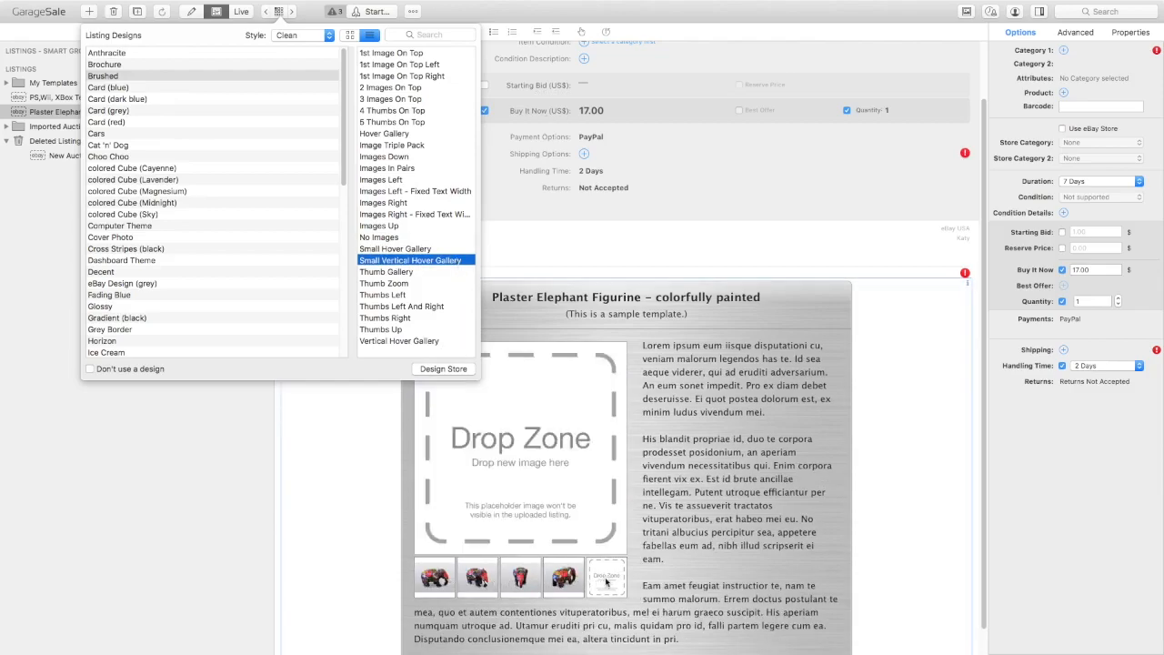
scroll(722, 552, down, 3)
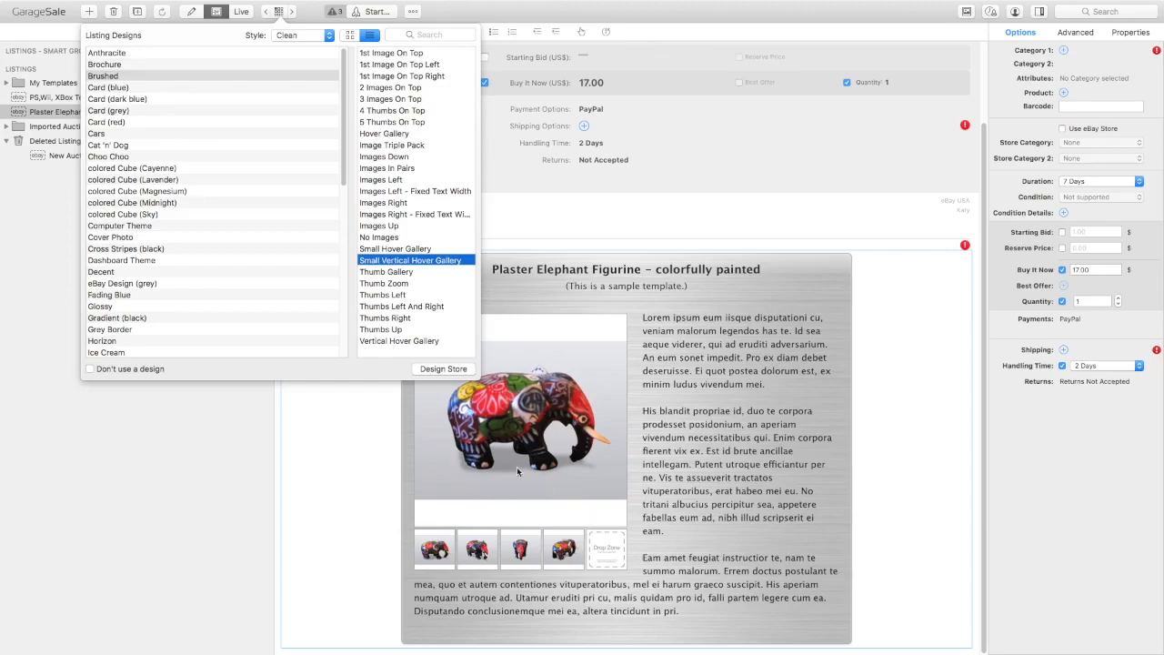
- Set the Brushed design's image layout to No Images and close the design chooser
click(376, 237)
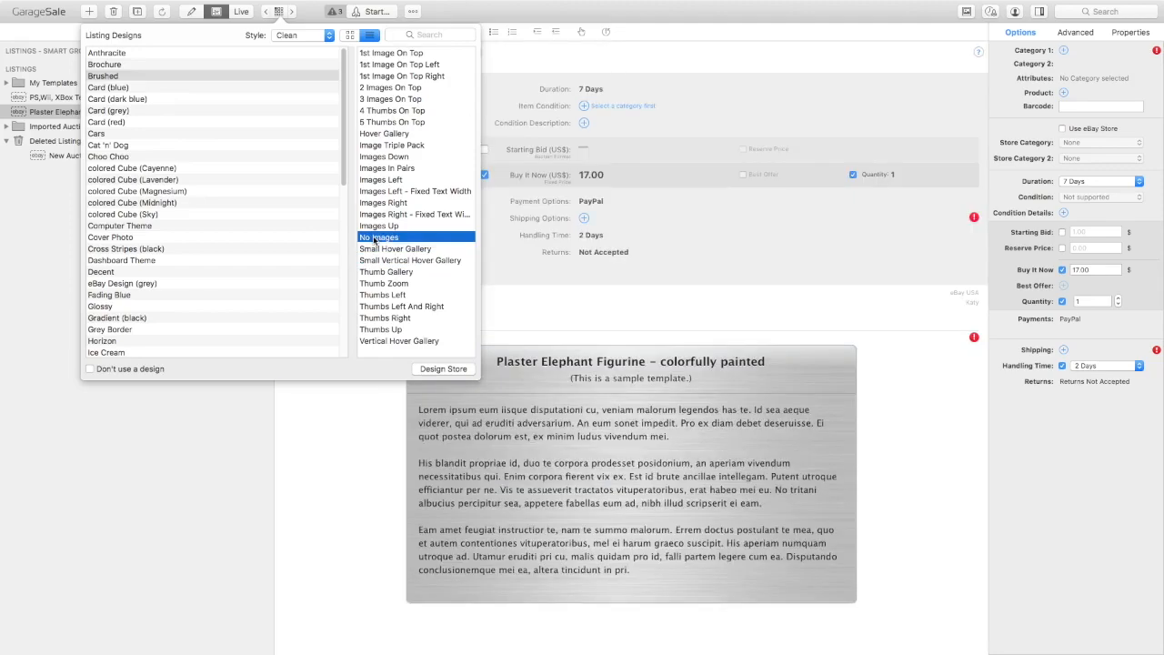
click(348, 403)
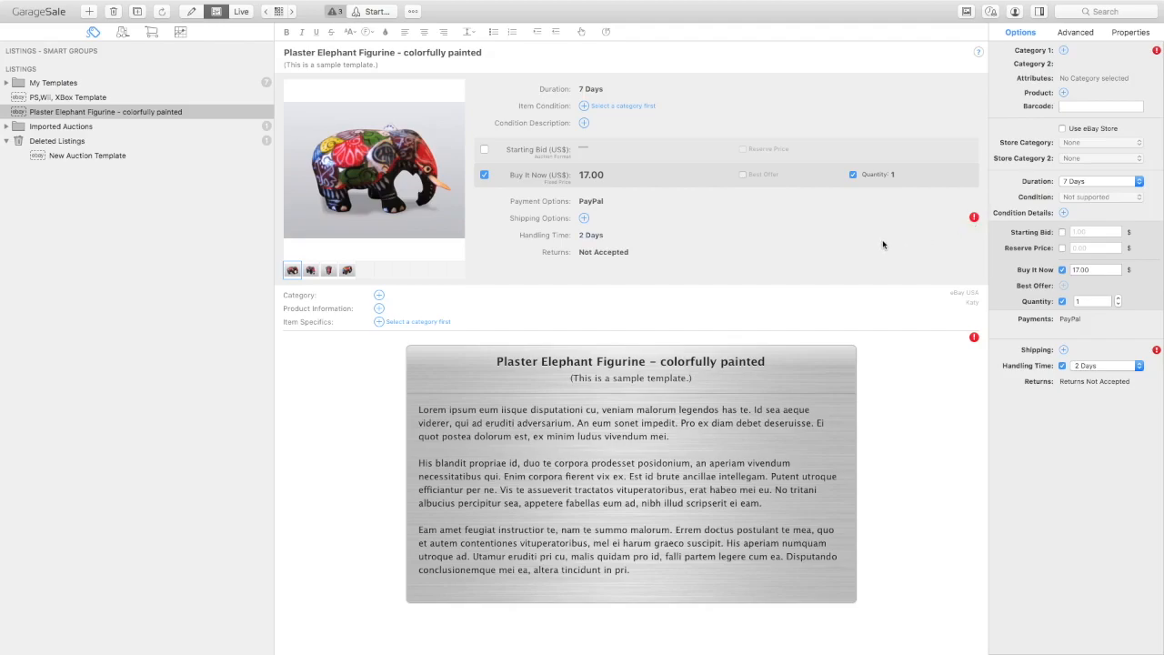
click(602, 93)
- Set the listing's first category to Daggers under Collectibles, Knives, Swords & Blades
click(1064, 51)
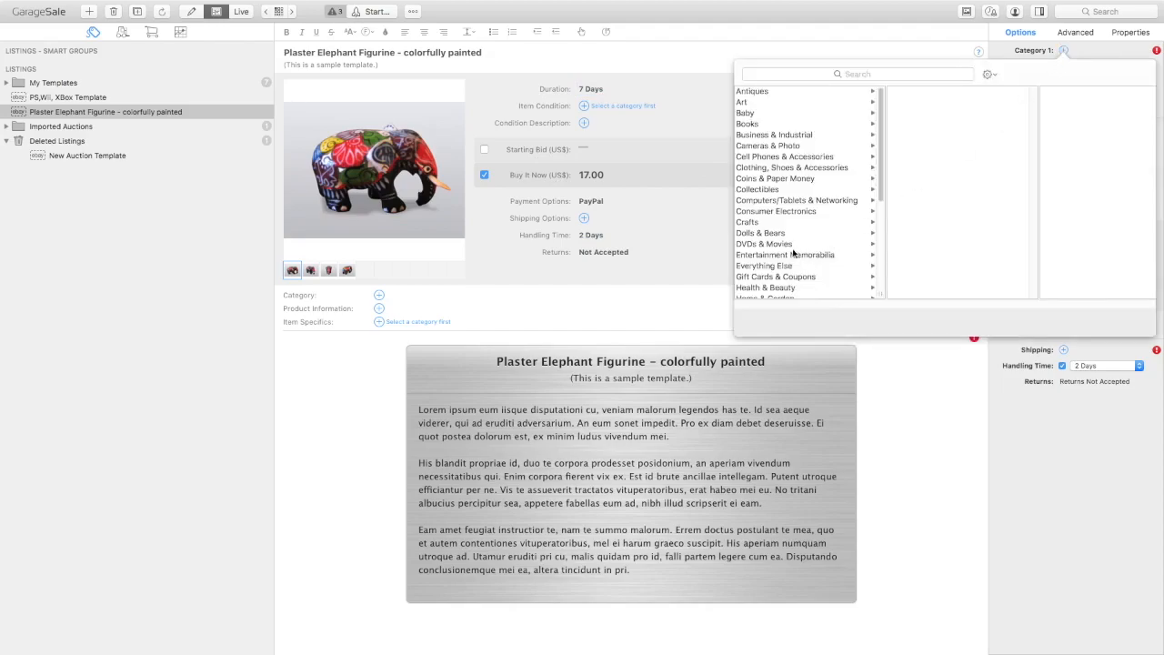
click(780, 189)
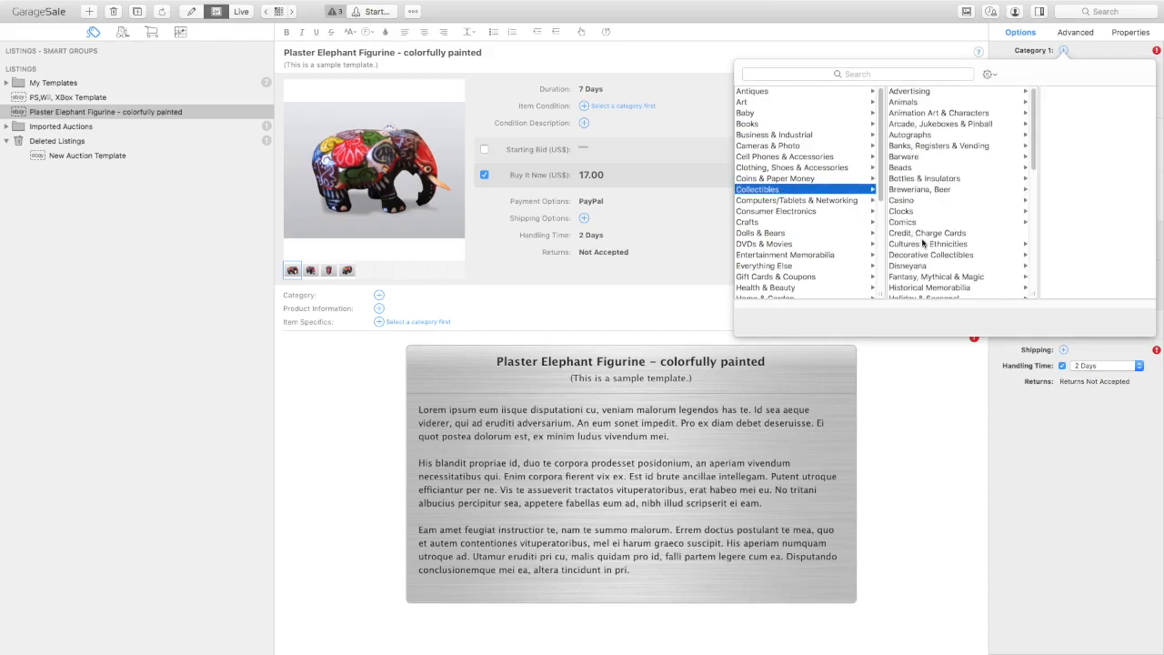
scroll(956, 266, down, 5)
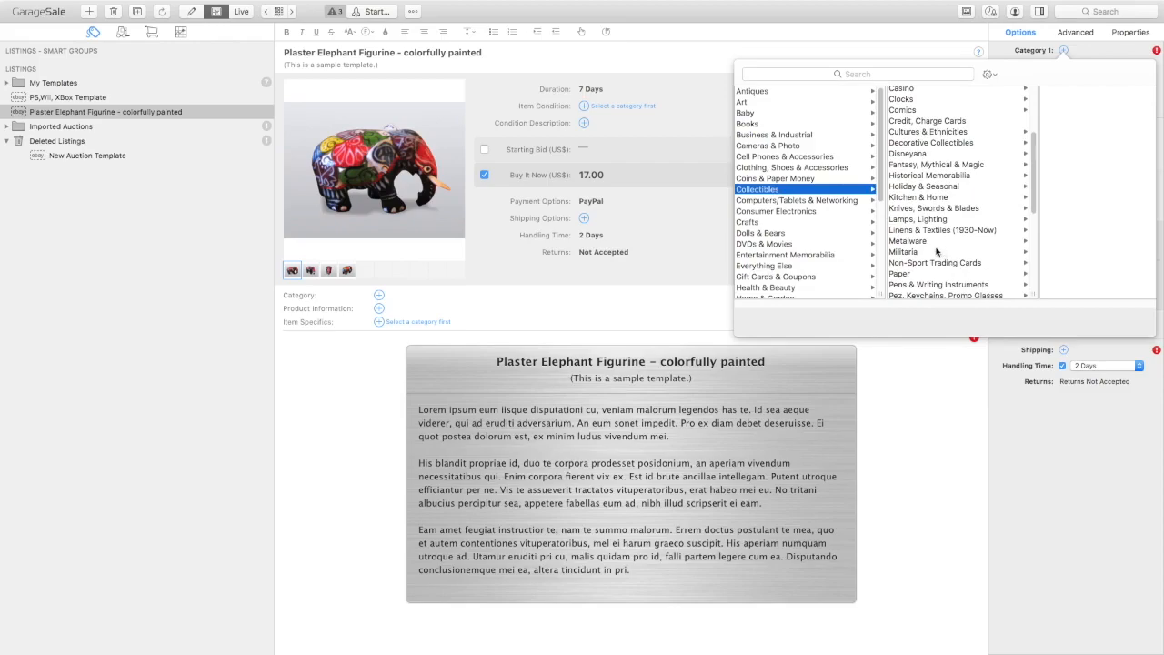
click(906, 208)
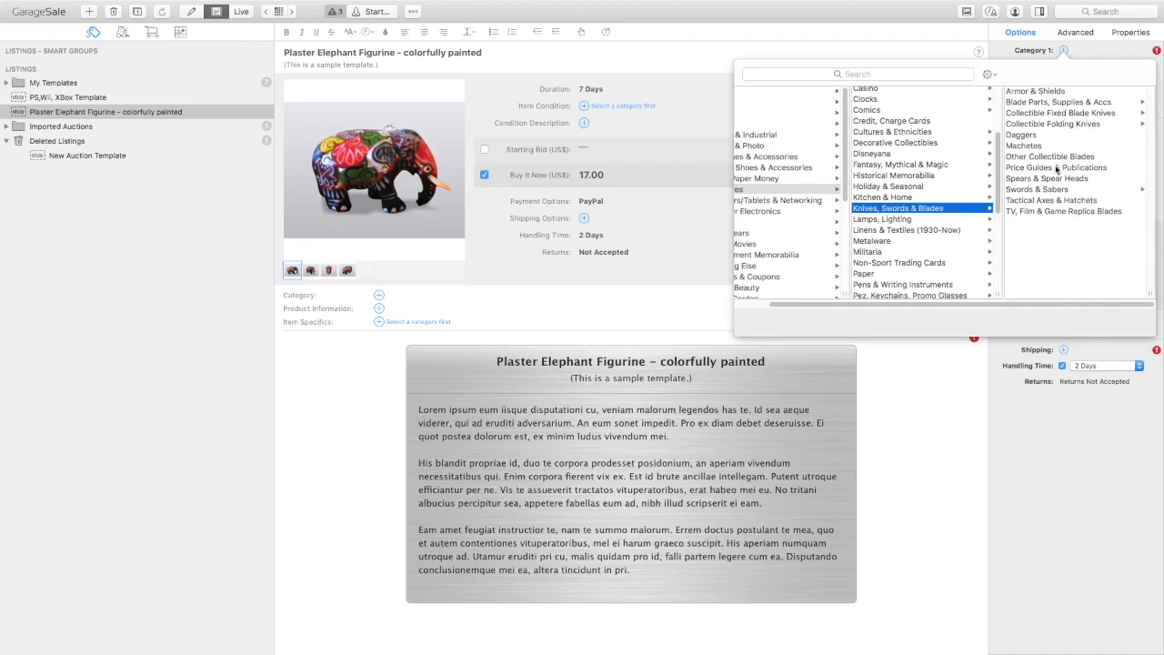
click(1025, 136)
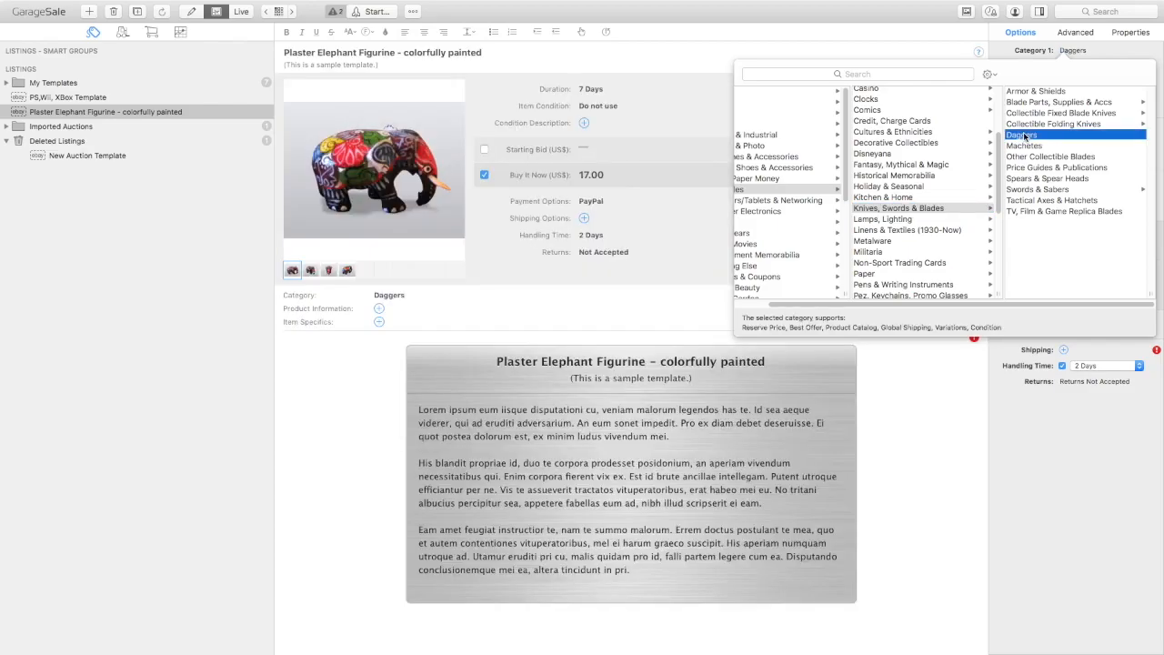
- Change the listing's first category to Factory Manufactured under Collectible Folding Knives, Modern Folding Knives, and close the category chooser
click(1017, 125)
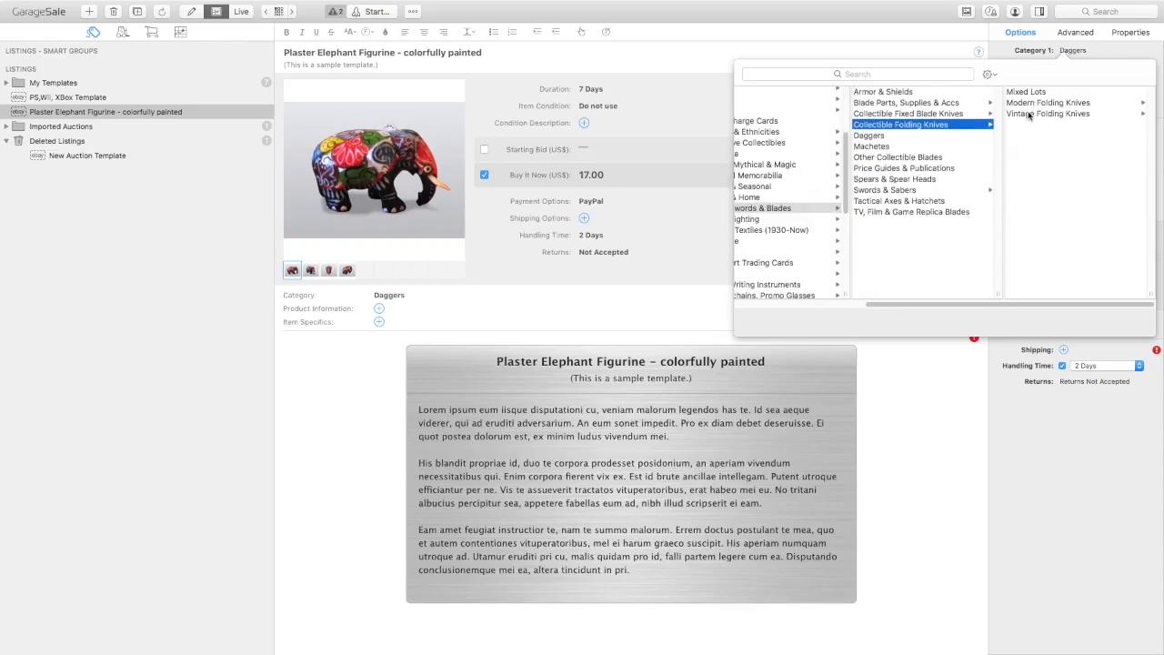
click(1021, 103)
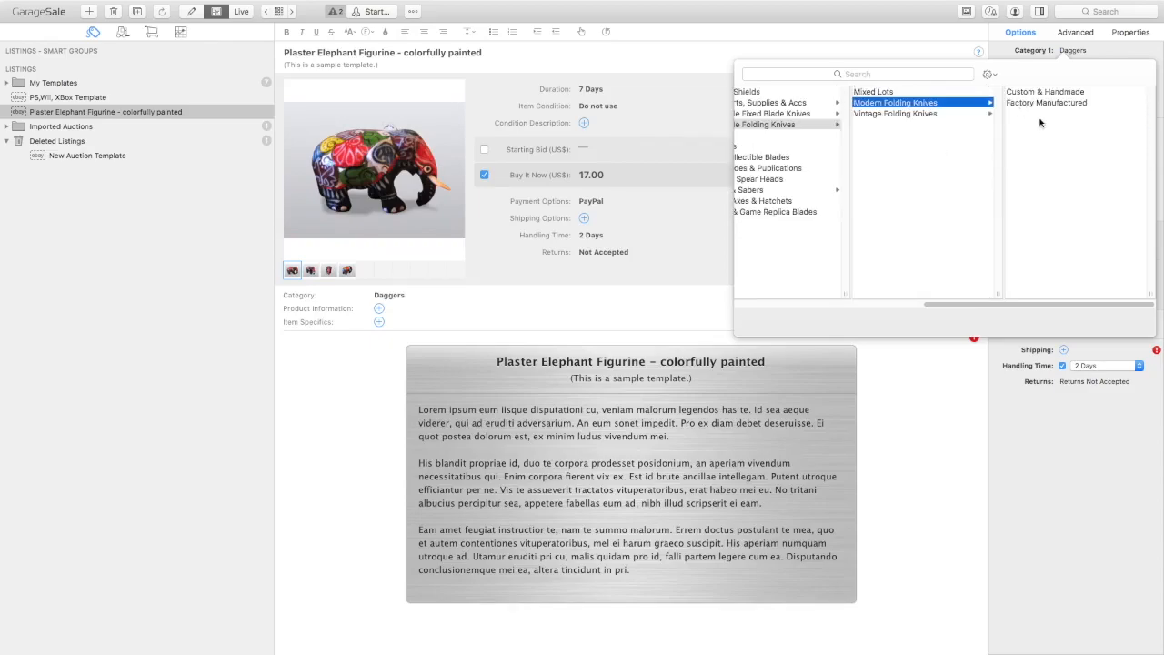
click(1032, 104)
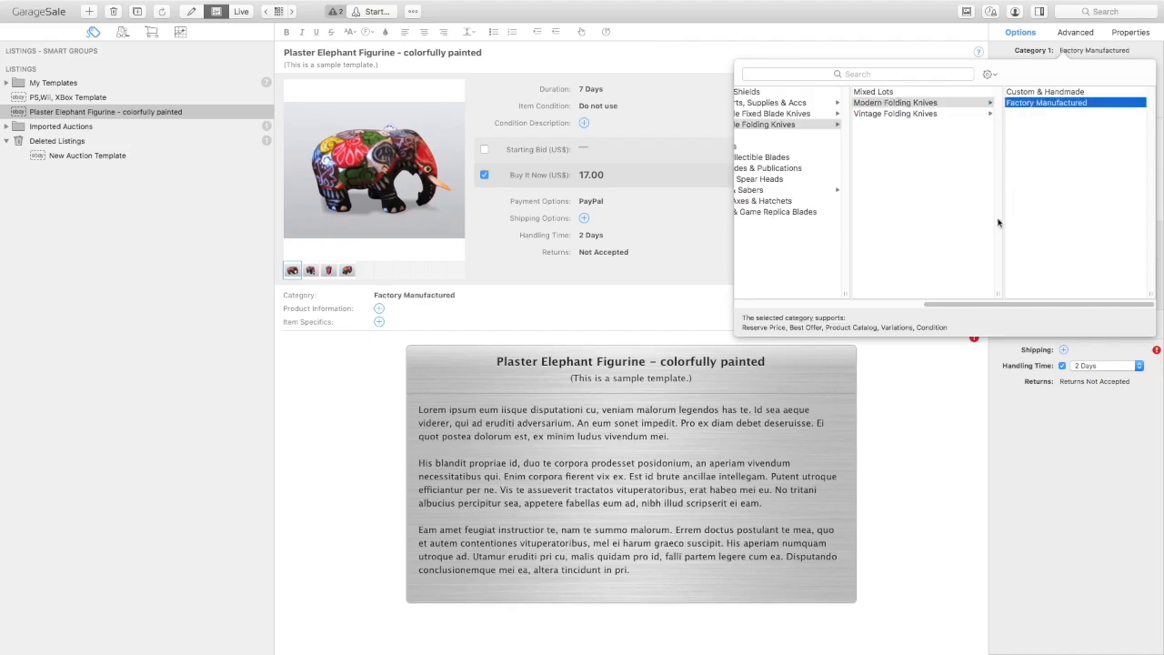
click(1040, 422)
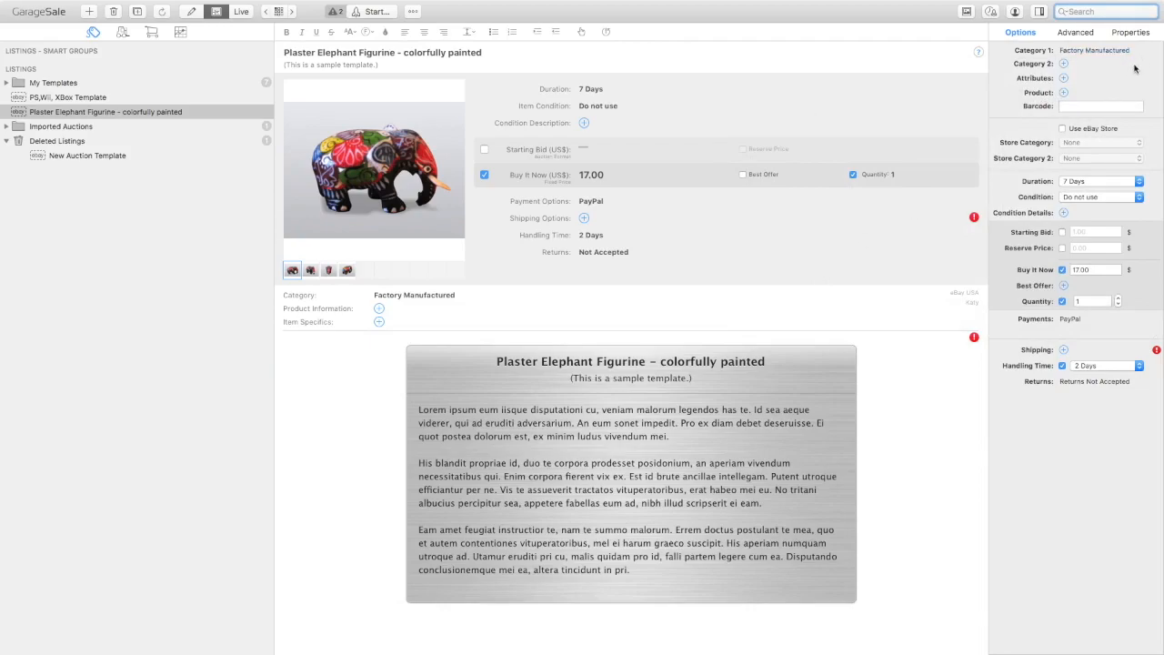
- Enable the eBay Store option for the listing and set its first store category to Linerlock under Folding Knives
click(1063, 128)
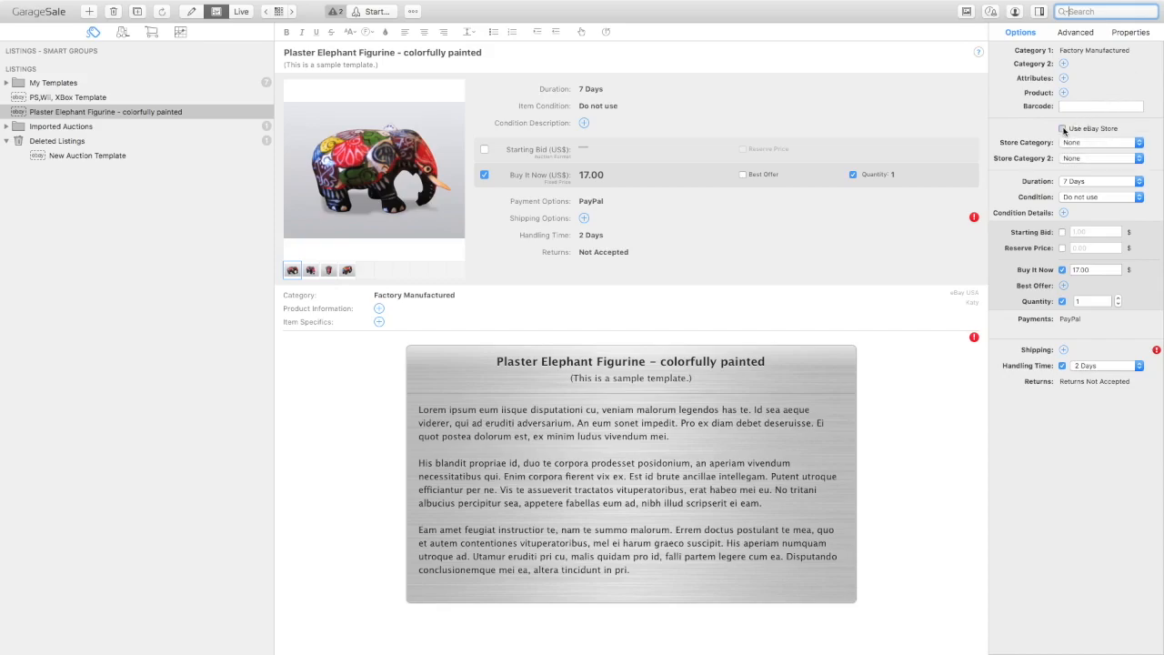
click(1139, 143)
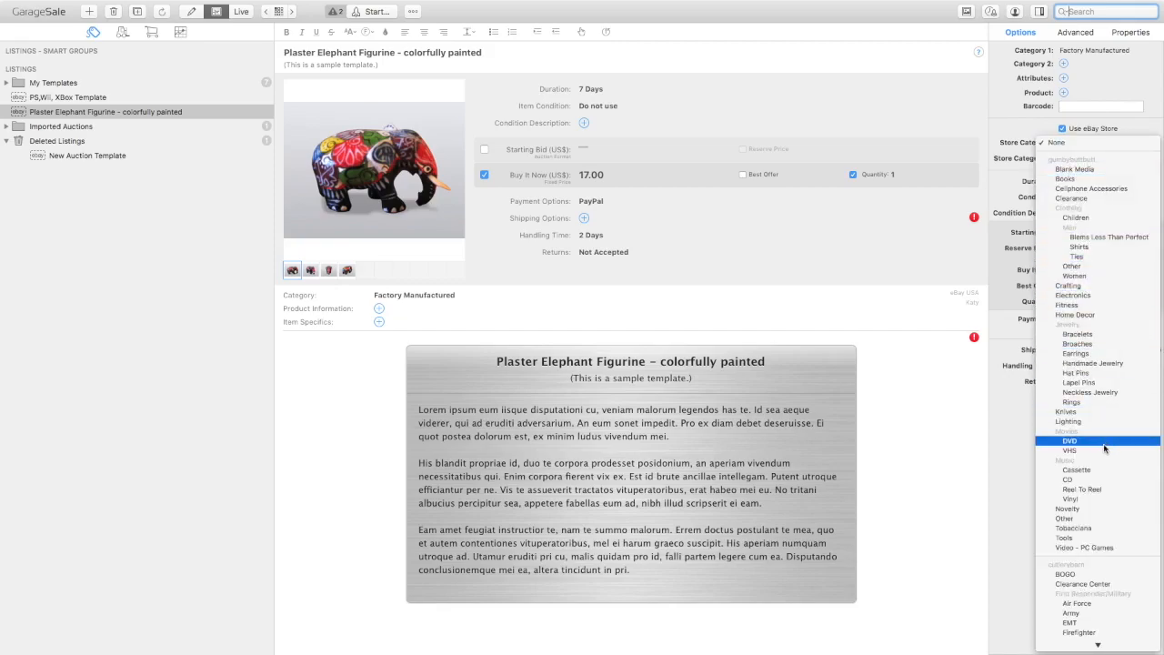
scroll(1105, 448, down, 10)
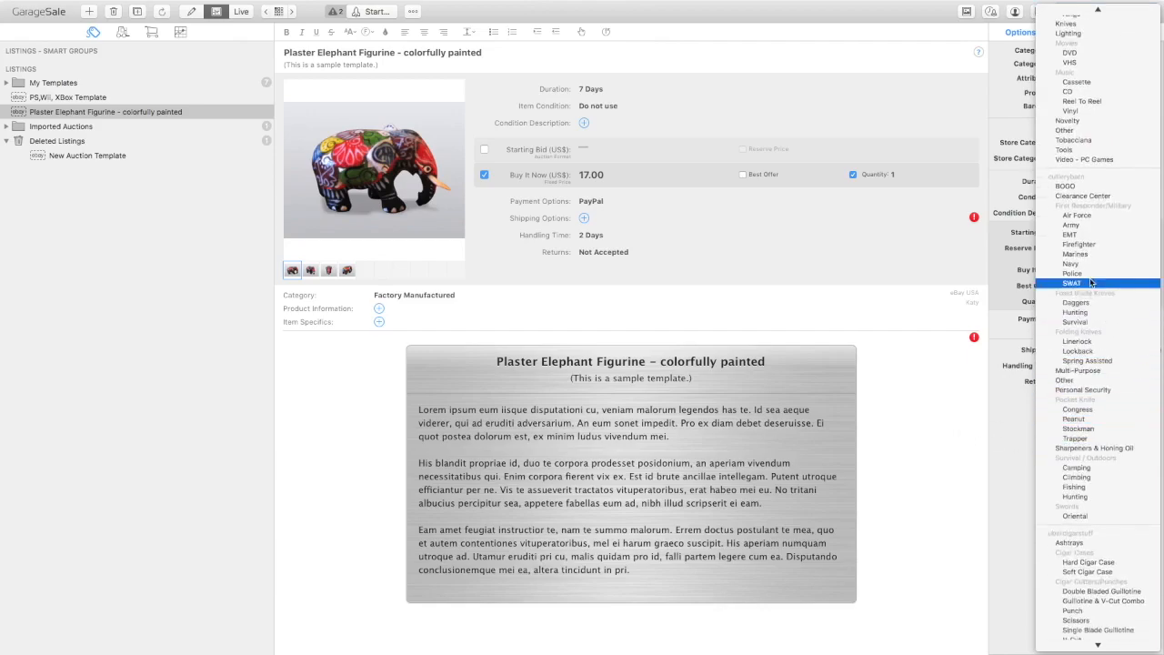
click(1091, 344)
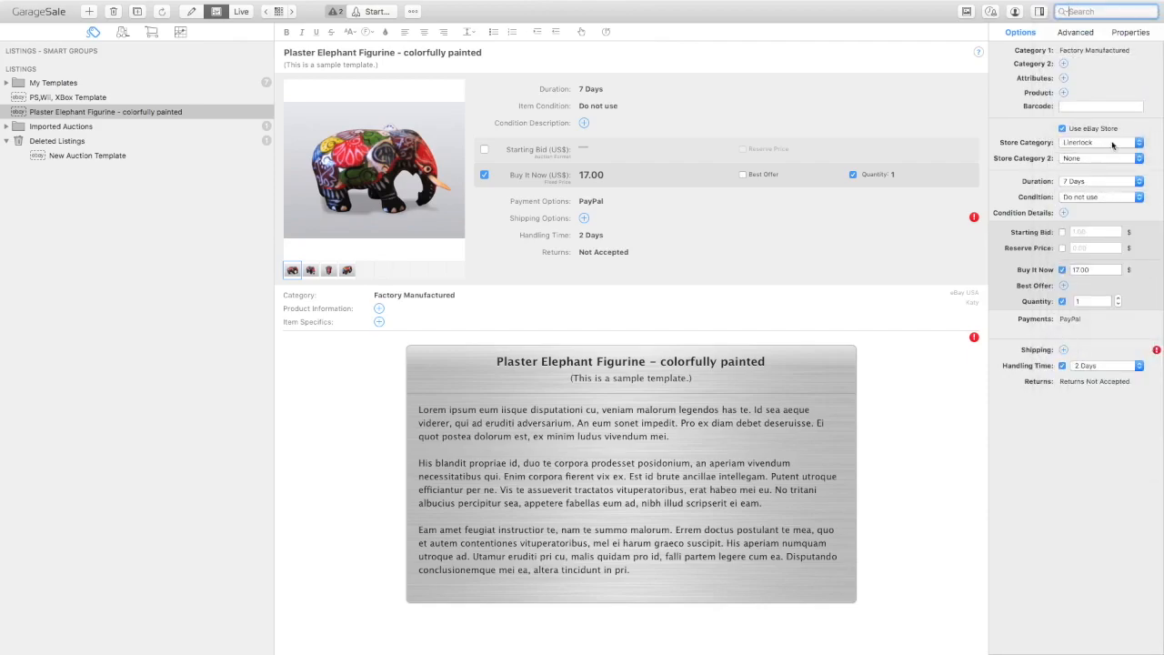
click(1062, 128)
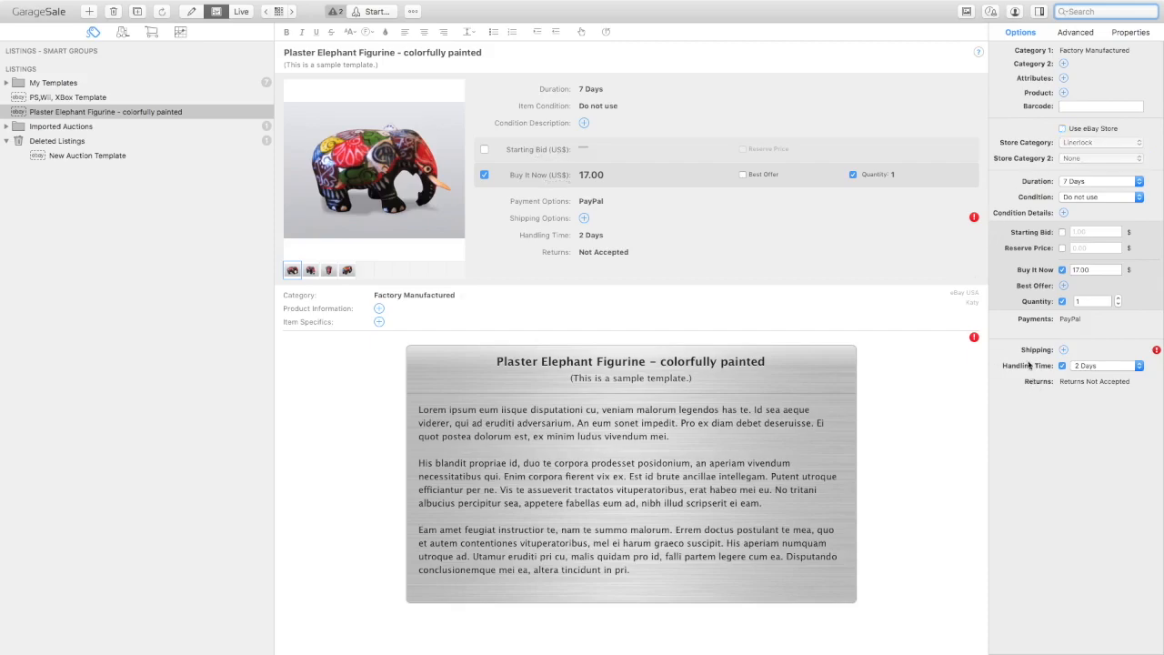
click(1063, 128)
- Set the listing's duration to 30 Days and its item condition to New
click(1140, 181)
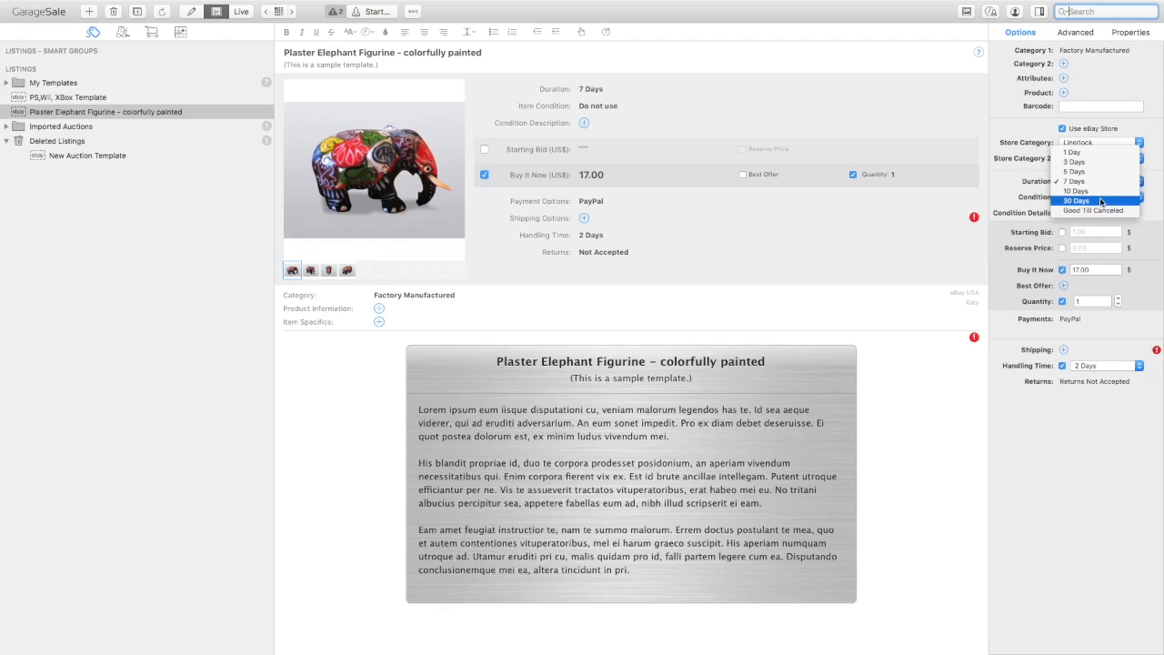
click(1102, 201)
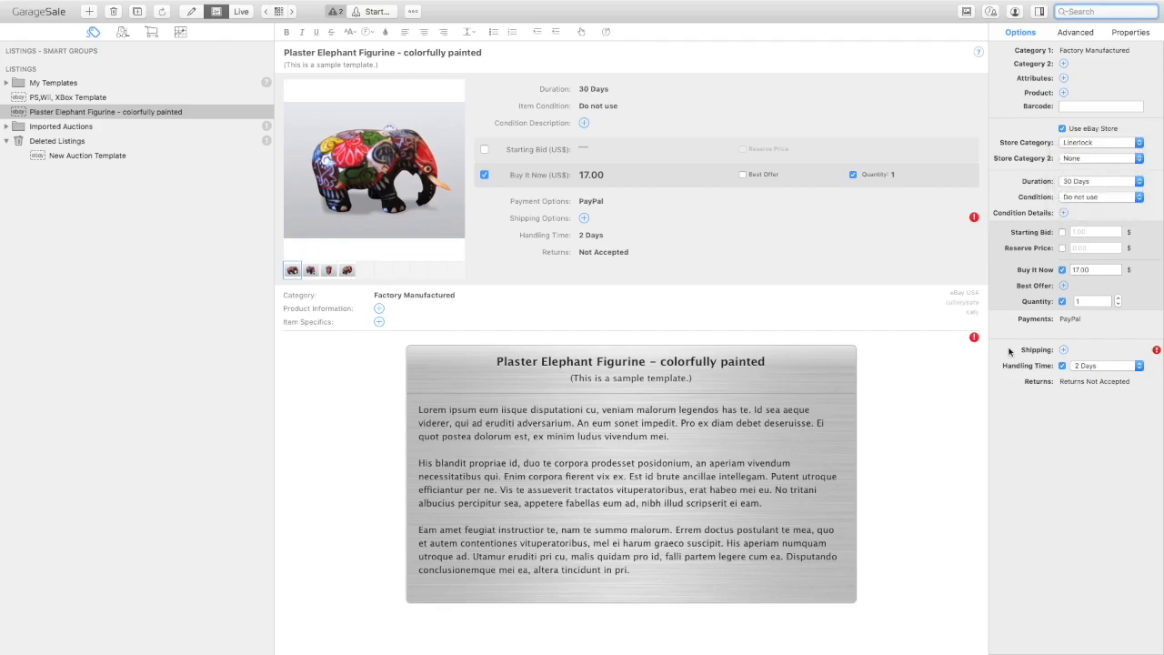
click(1137, 197)
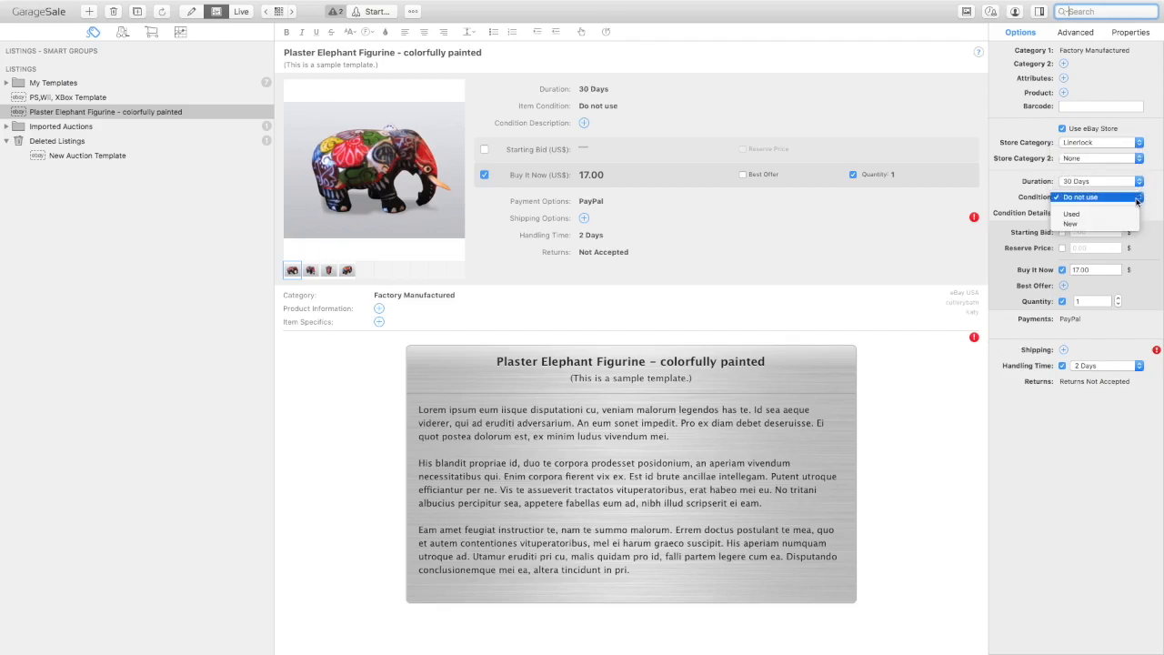
click(1096, 225)
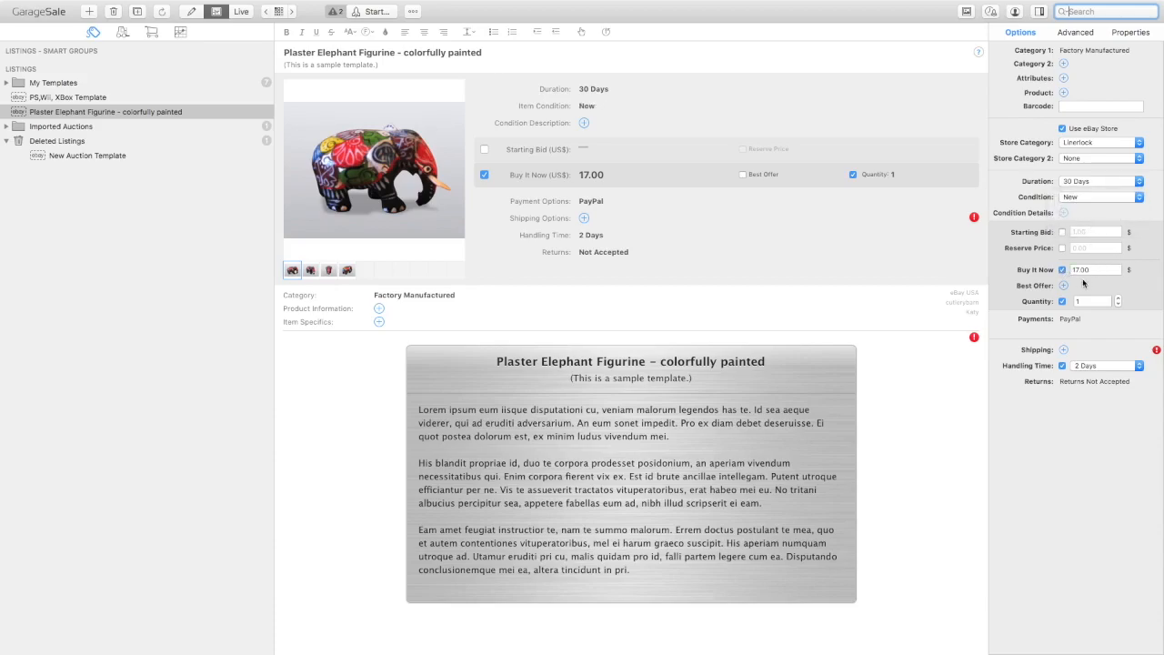
- Enable Best Offer for the listing without automatic accept or decline prices
click(1065, 287)
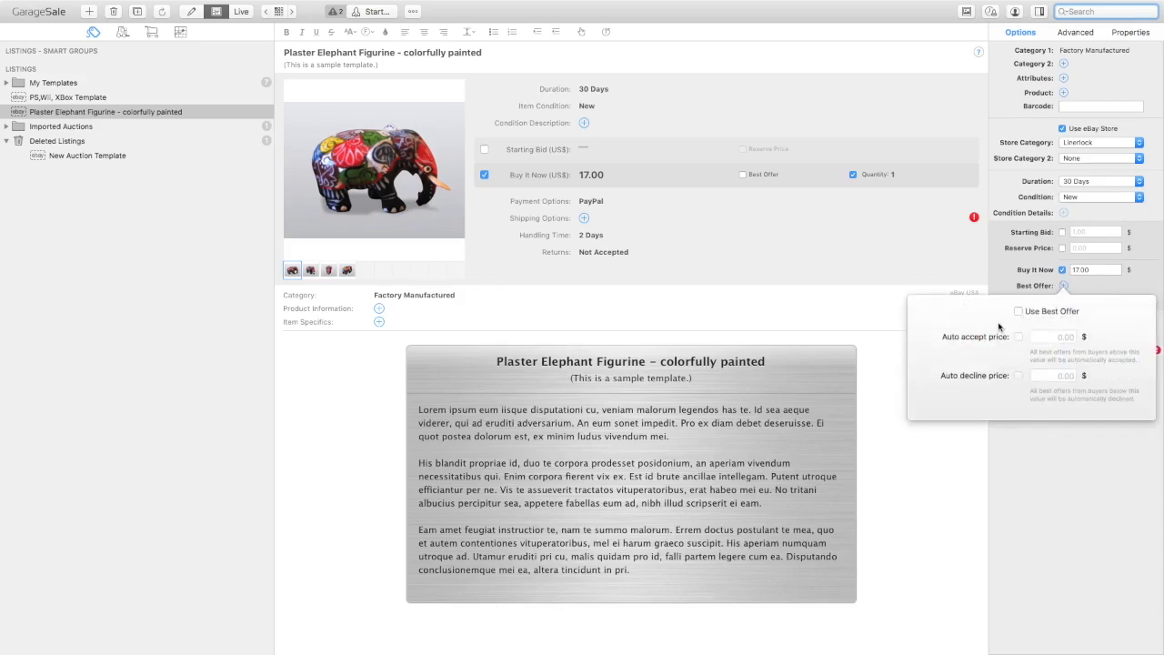
click(1018, 312)
click(1053, 448)
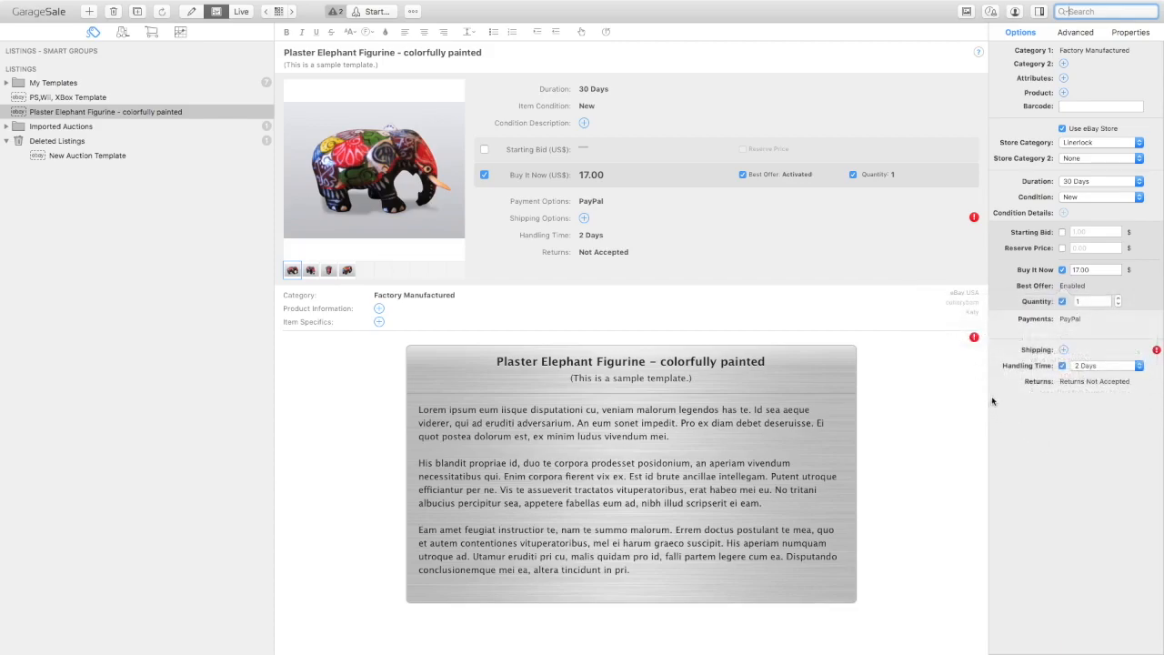
- Review the listing's payment options and the available payment profiles without changing them
click(1071, 320)
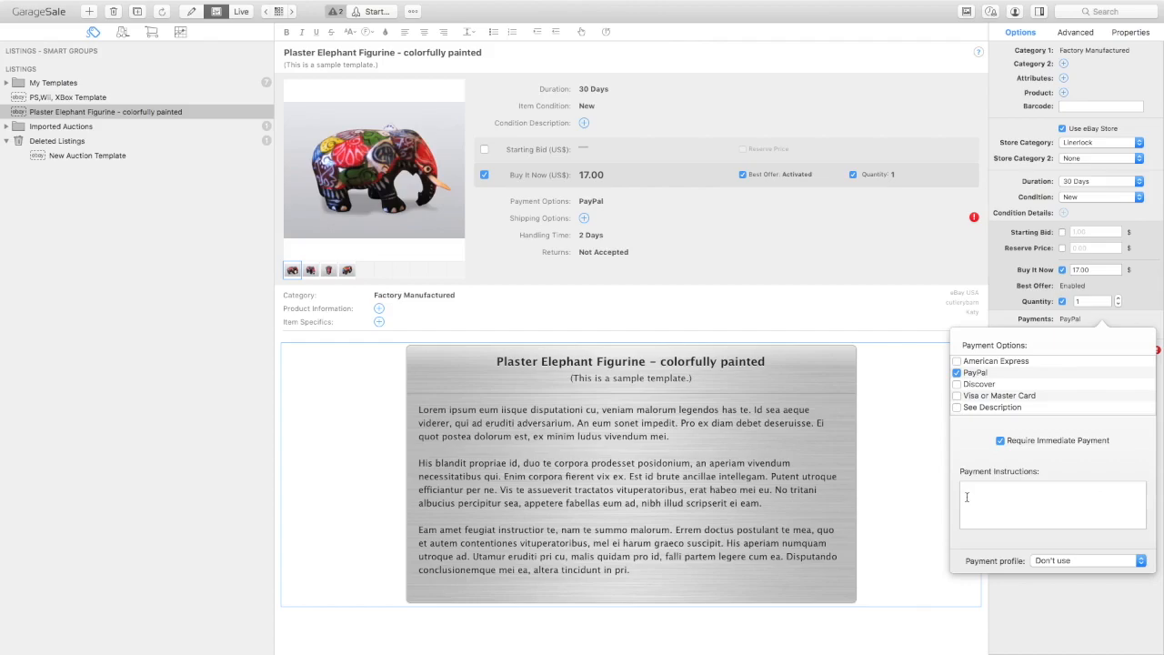
click(1139, 564)
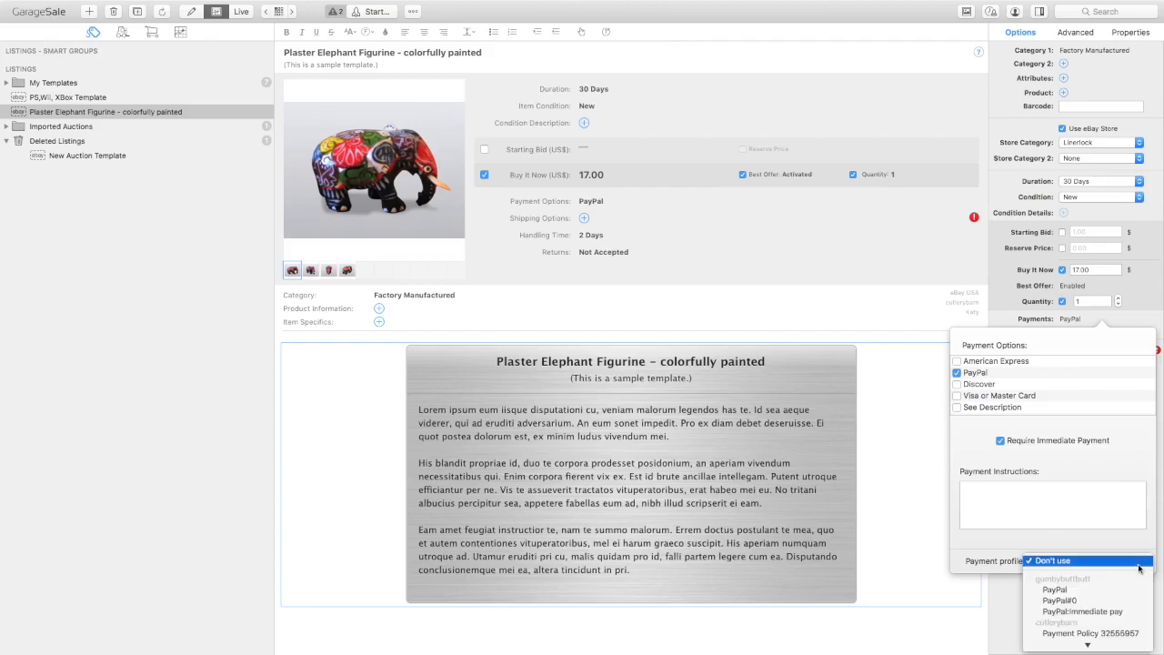
click(1139, 567)
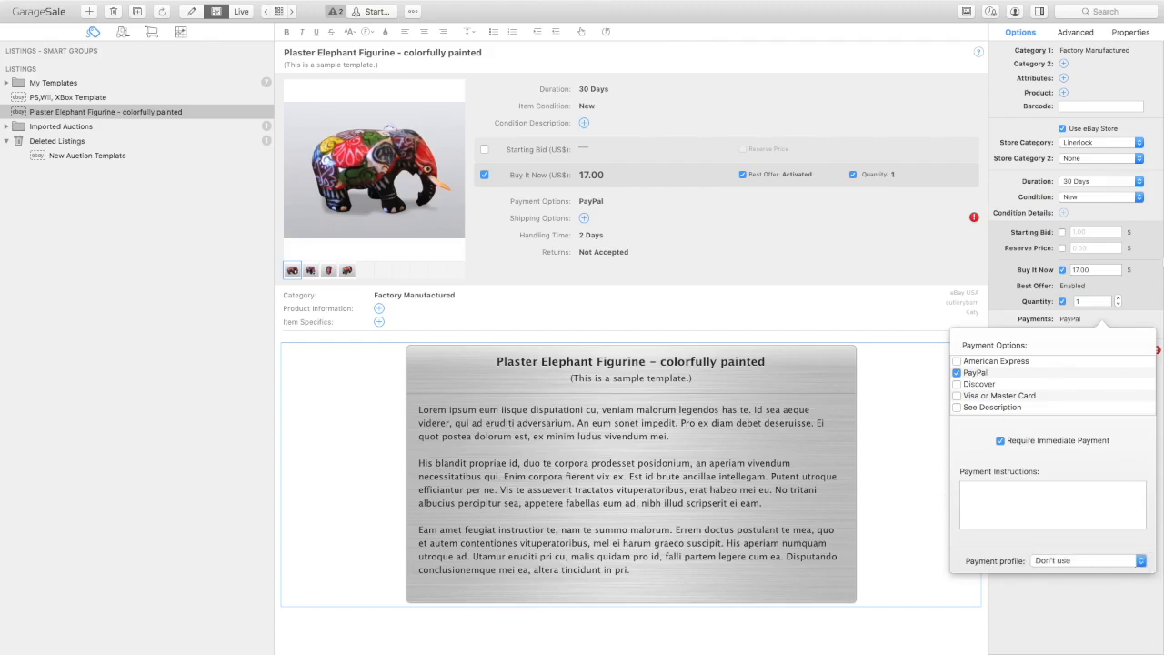
click(1052, 329)
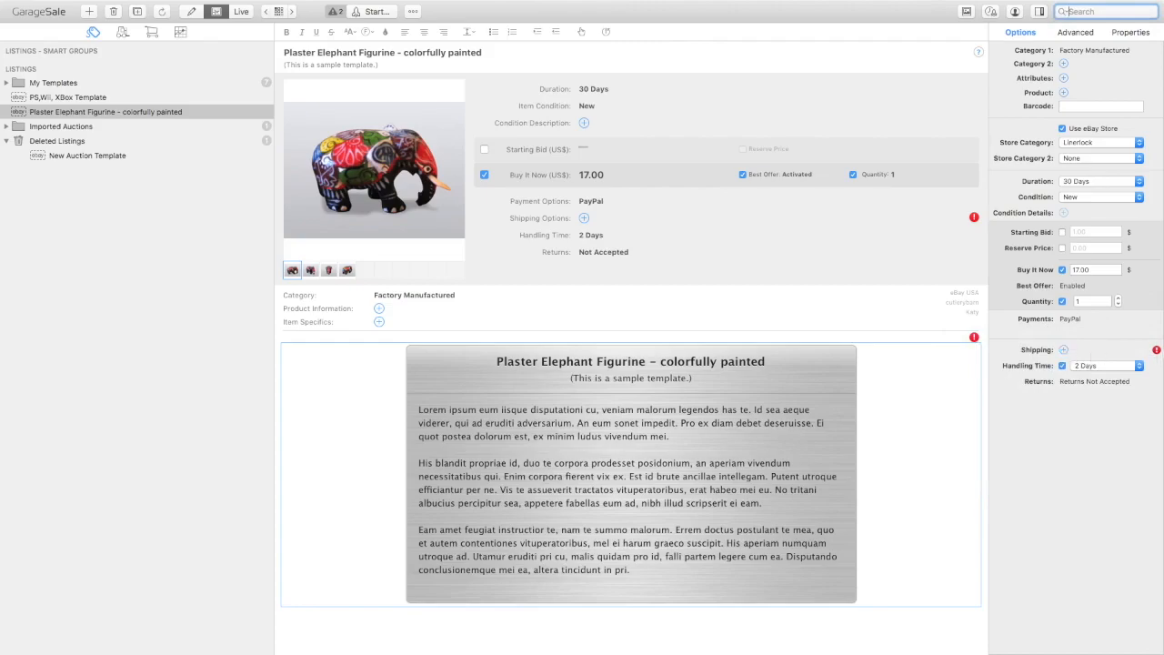
- Keep the domestic shipping fees flat and add an Economy Shipping service with a fee of $2.95
click(1064, 351)
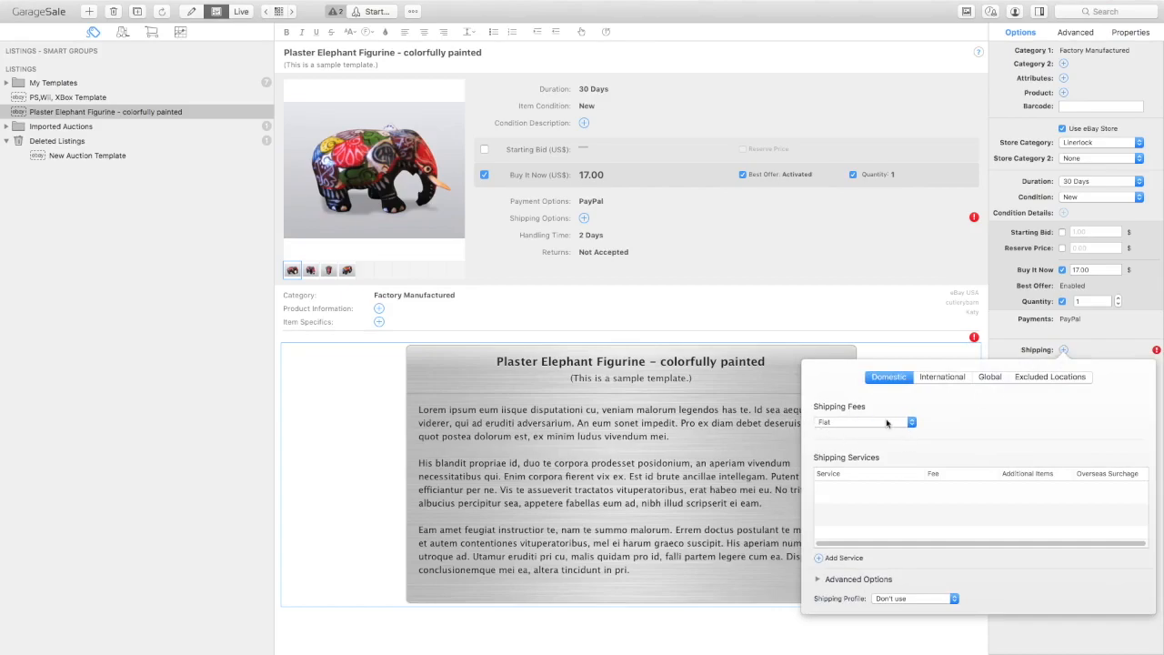
click(913, 424)
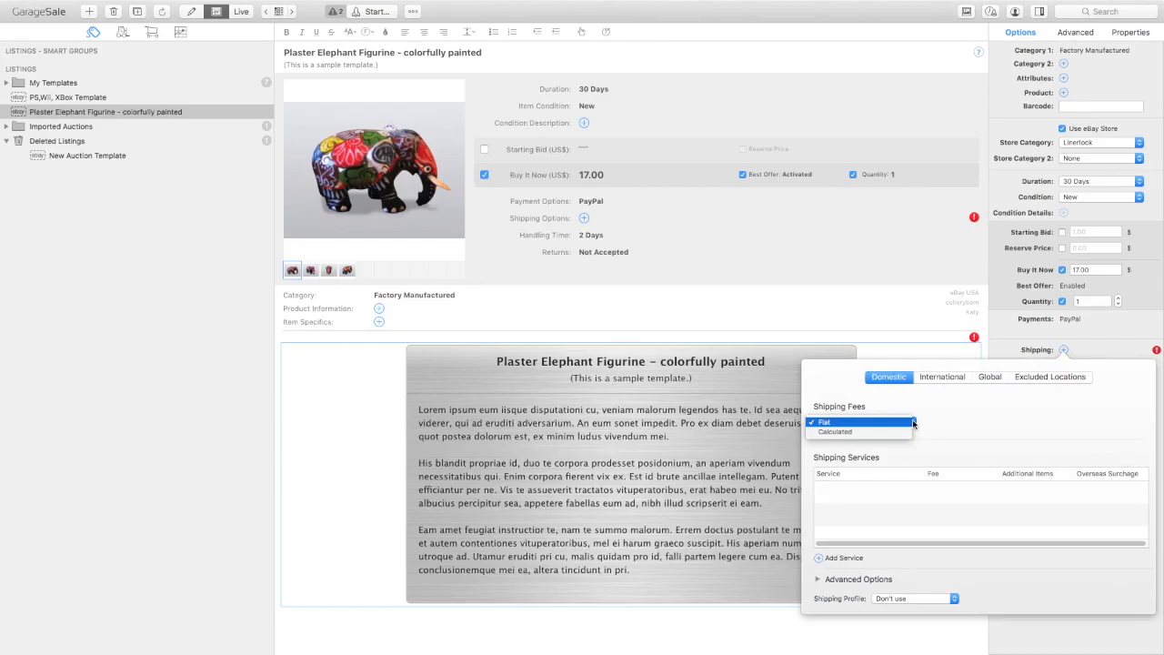
click(913, 424)
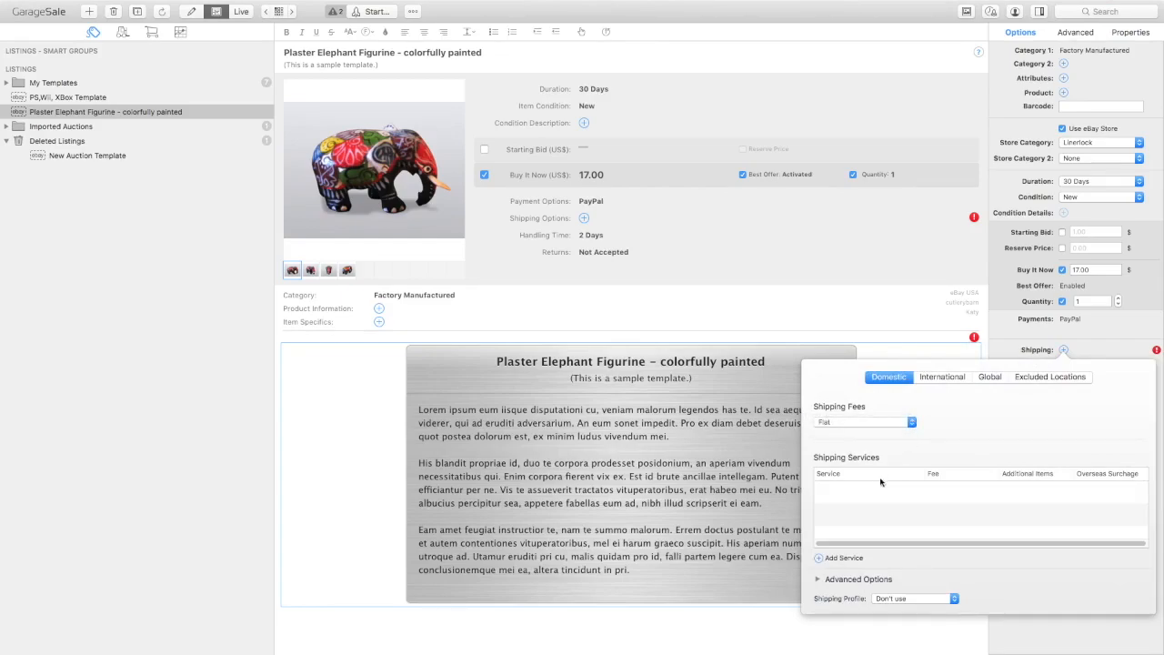
click(844, 560)
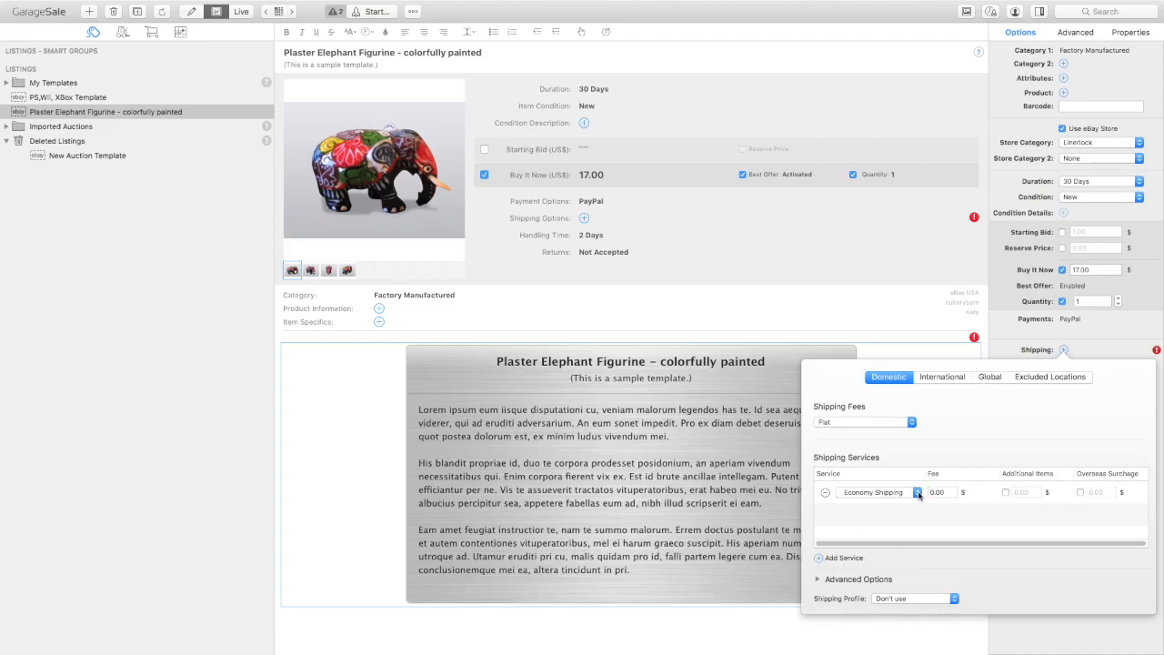
click(951, 491)
text(2.95)
- Add USPS Priority Mail as a second domestic shipping service with a fee of $6.50
click(821, 558)
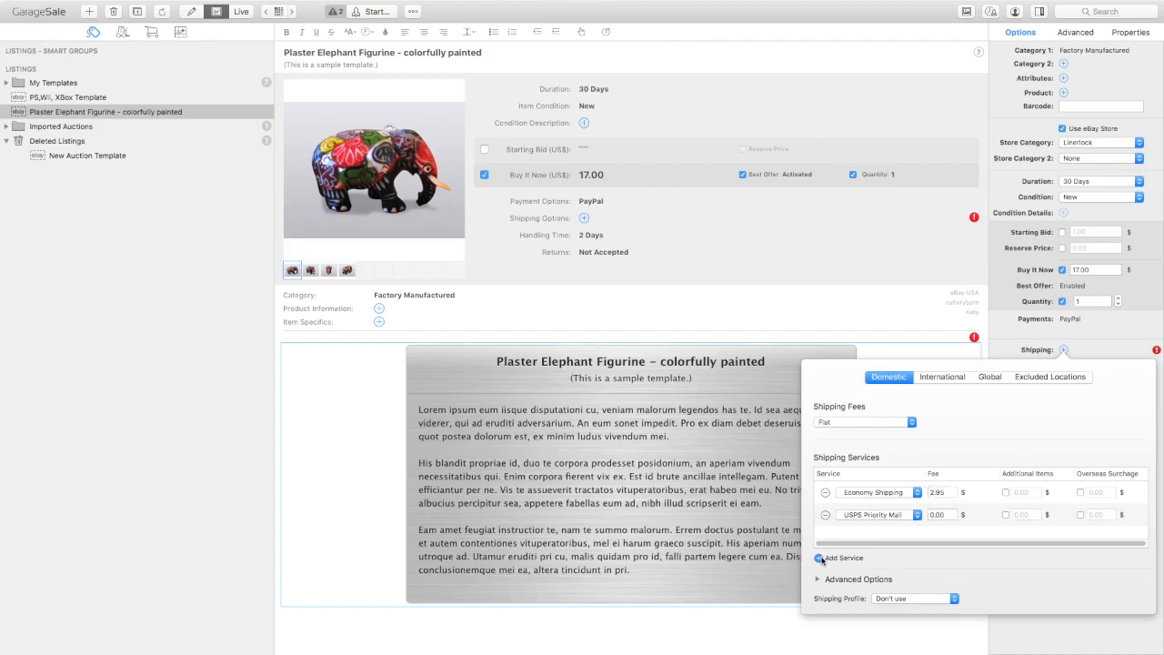
click(943, 514)
text(6.50)
- View the international shipping options, then try the Global Shipping Program with China as the country of manufacture
click(946, 376)
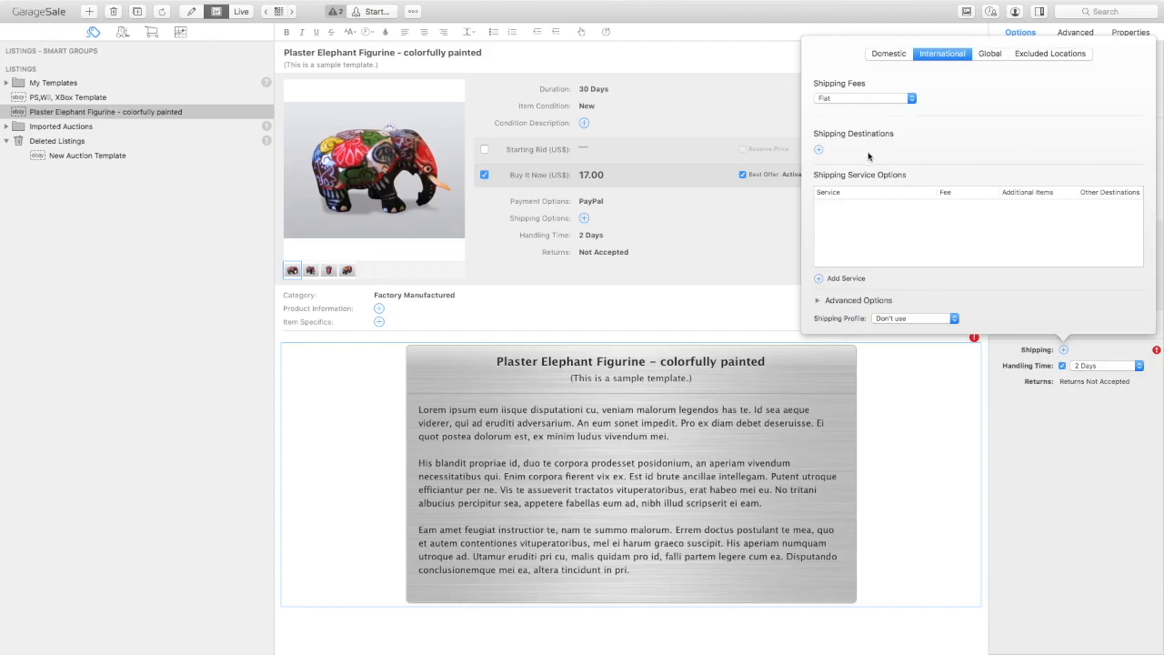
click(979, 58)
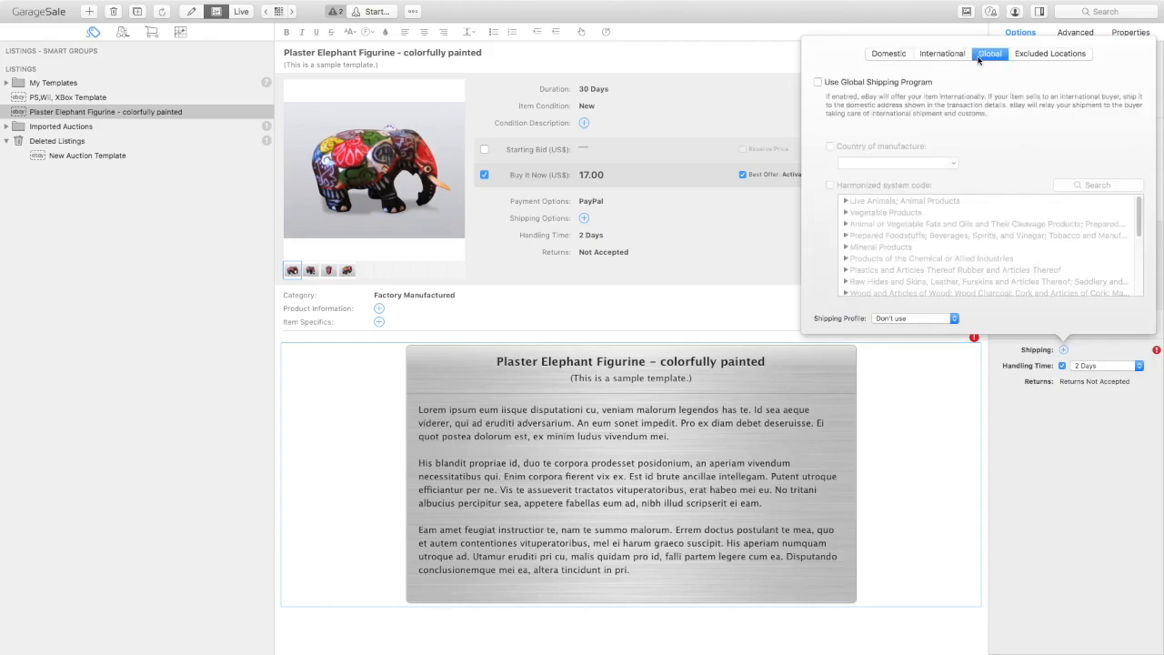
click(817, 82)
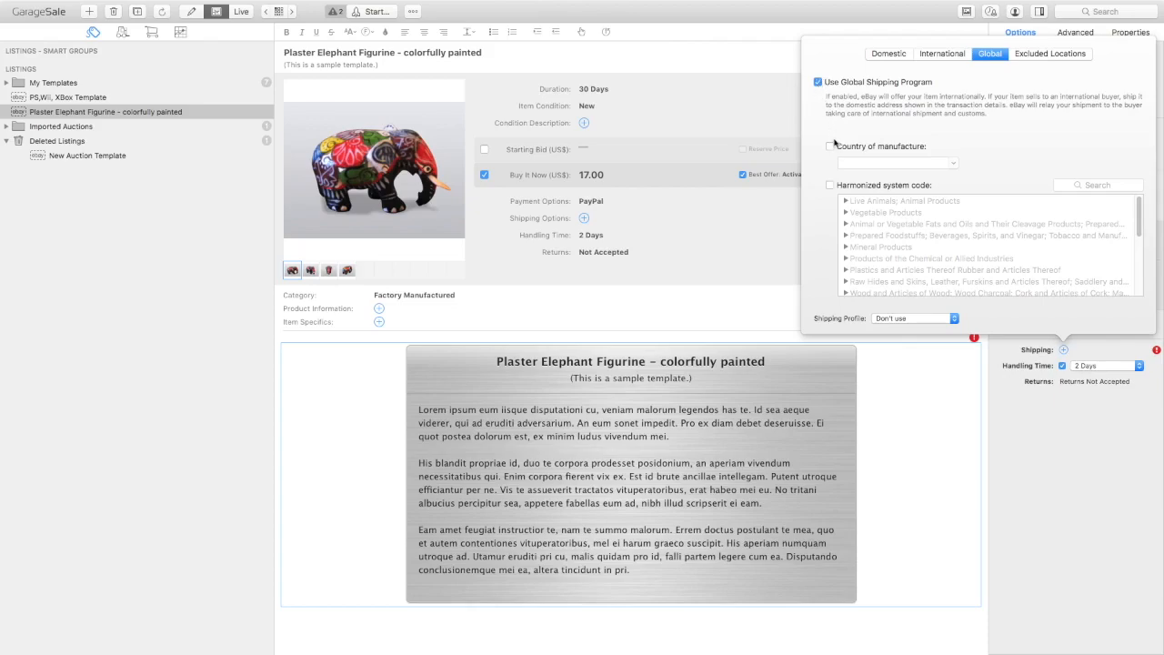
click(828, 147)
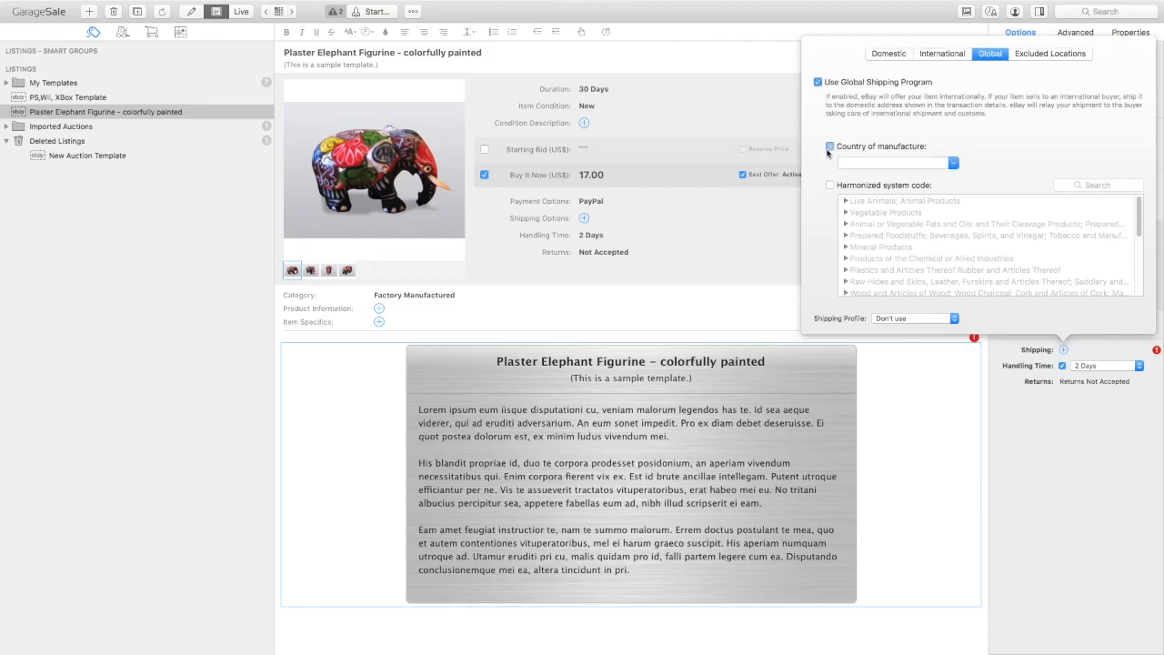
click(953, 164)
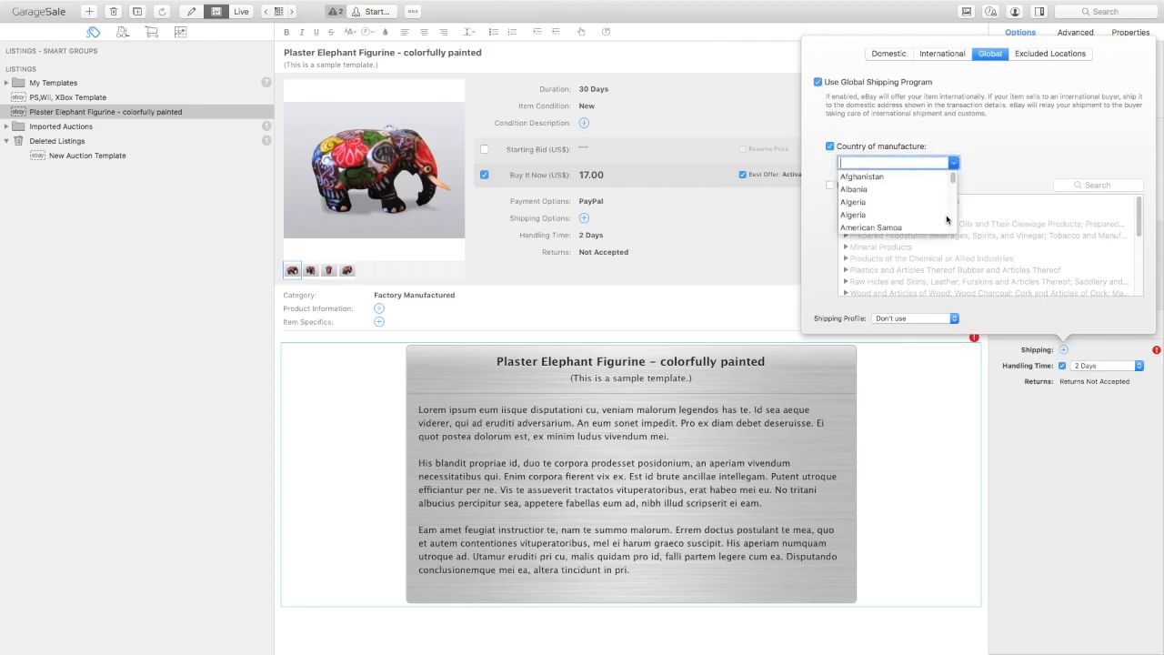
scroll(951, 222, down, 2)
scroll(951, 222, down, 5)
scroll(950, 224, down, 3)
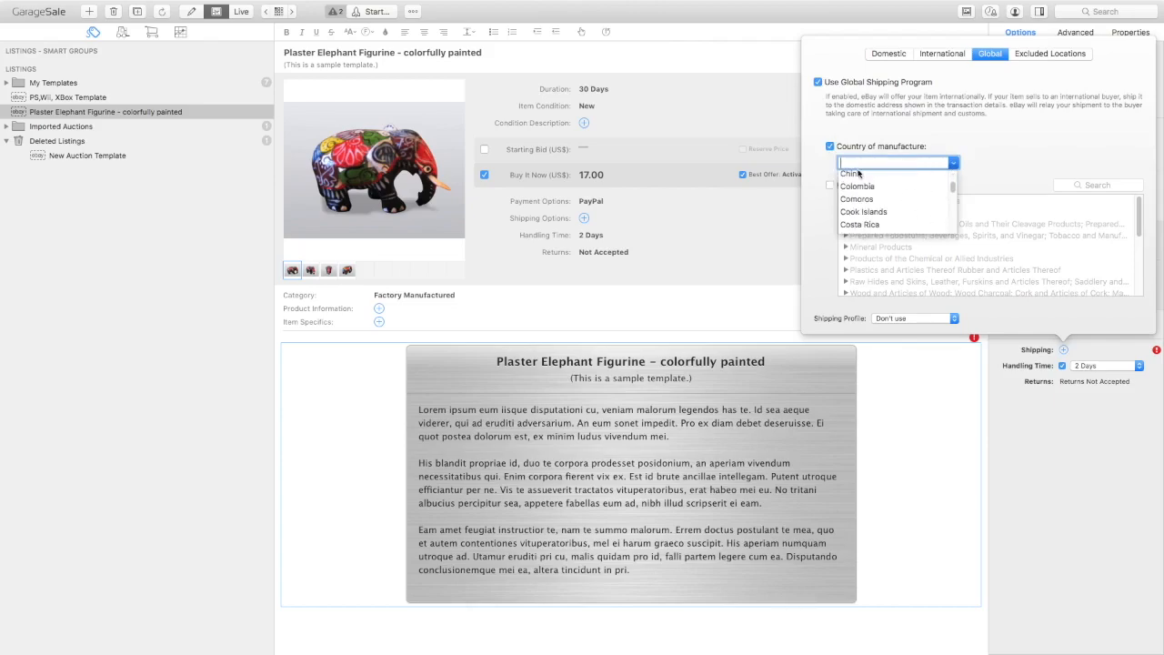
click(857, 173)
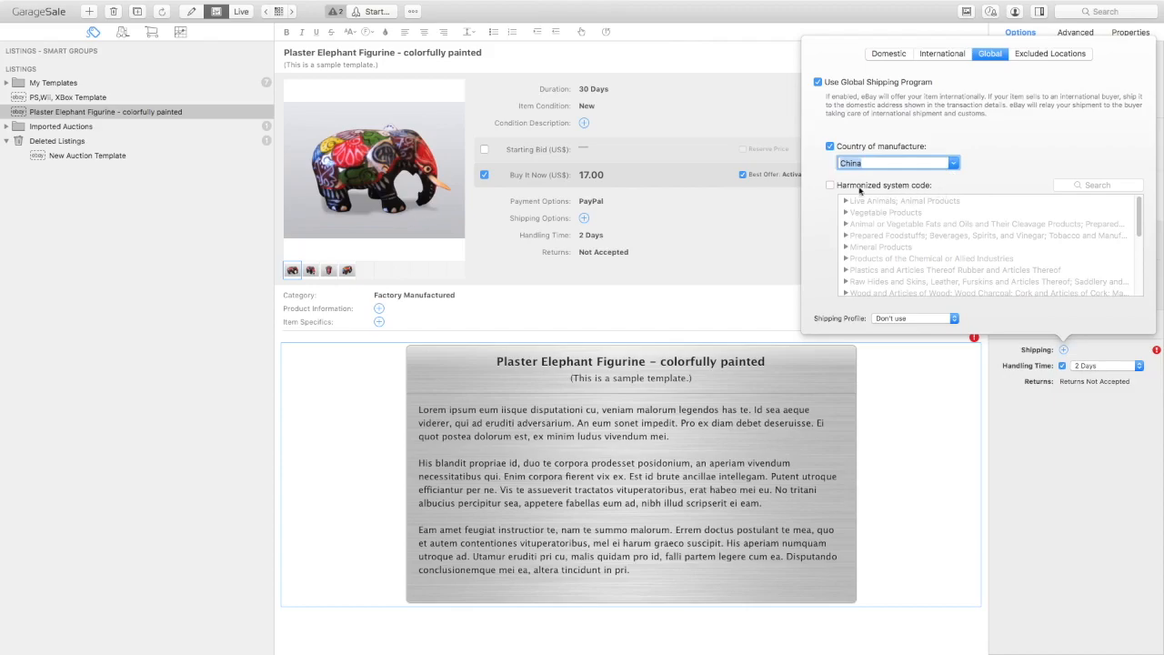
- Try the harmonized system code option, turn it and the Global Shipping Program off, and return to the domestic shipping settings
click(830, 186)
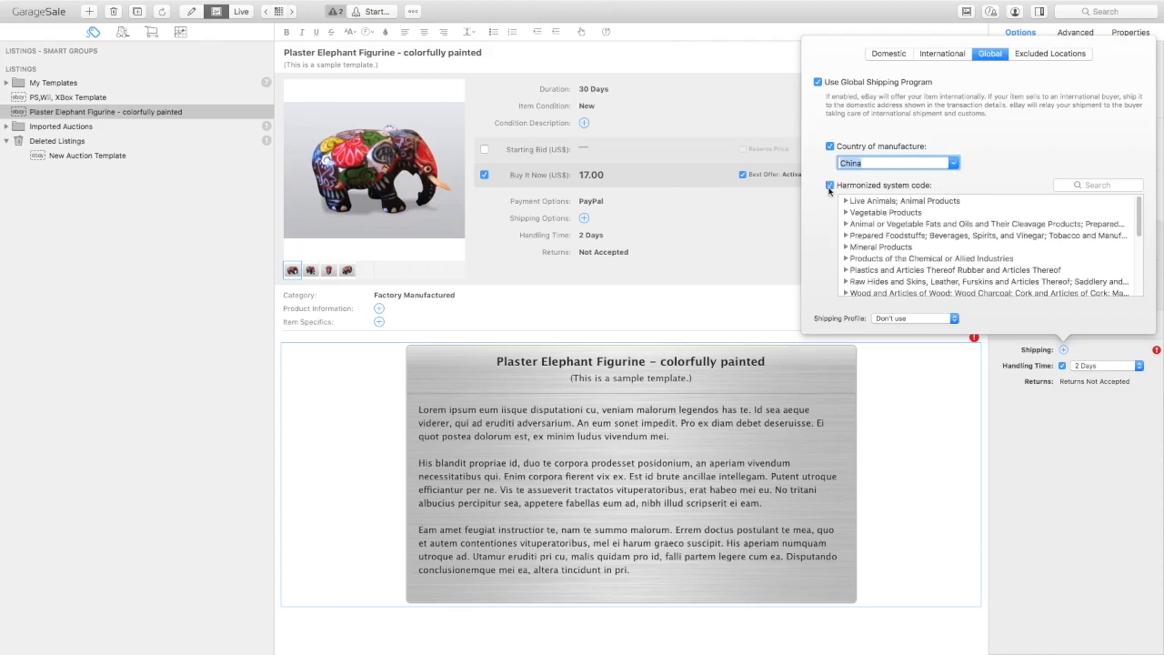
click(829, 185)
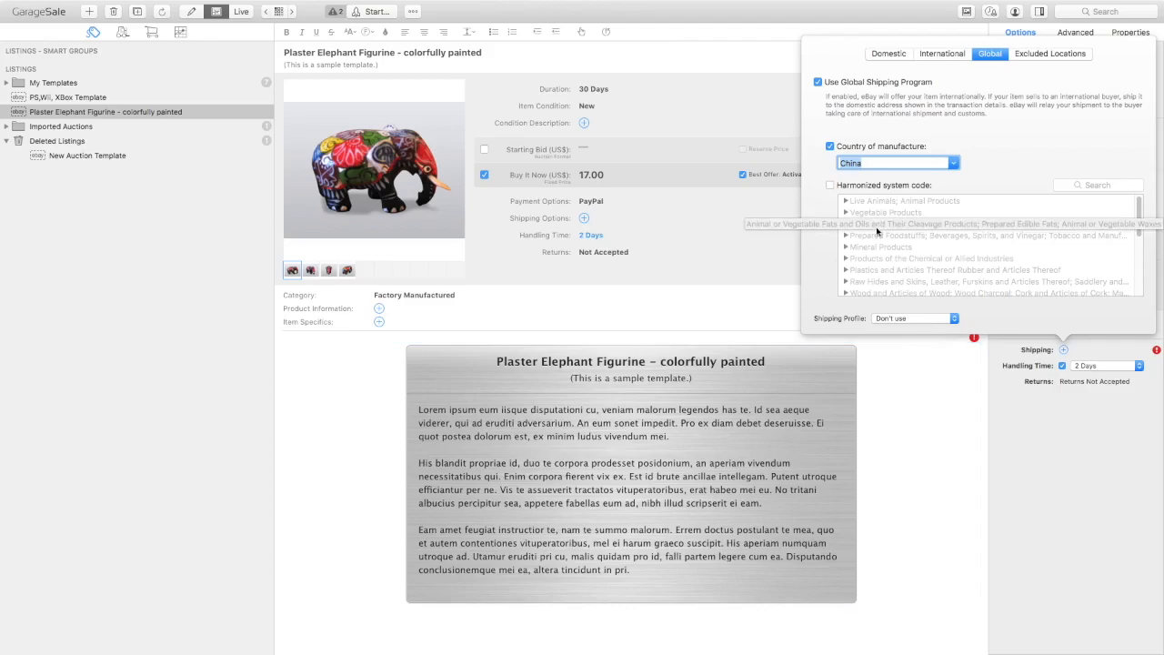
click(818, 83)
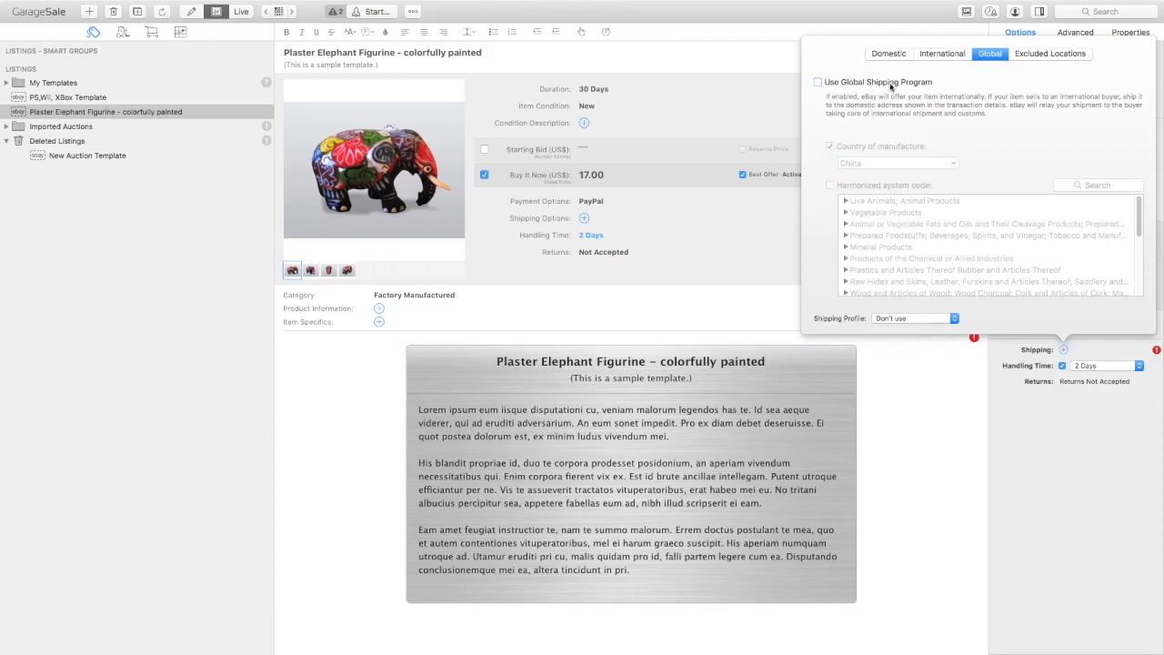
click(890, 54)
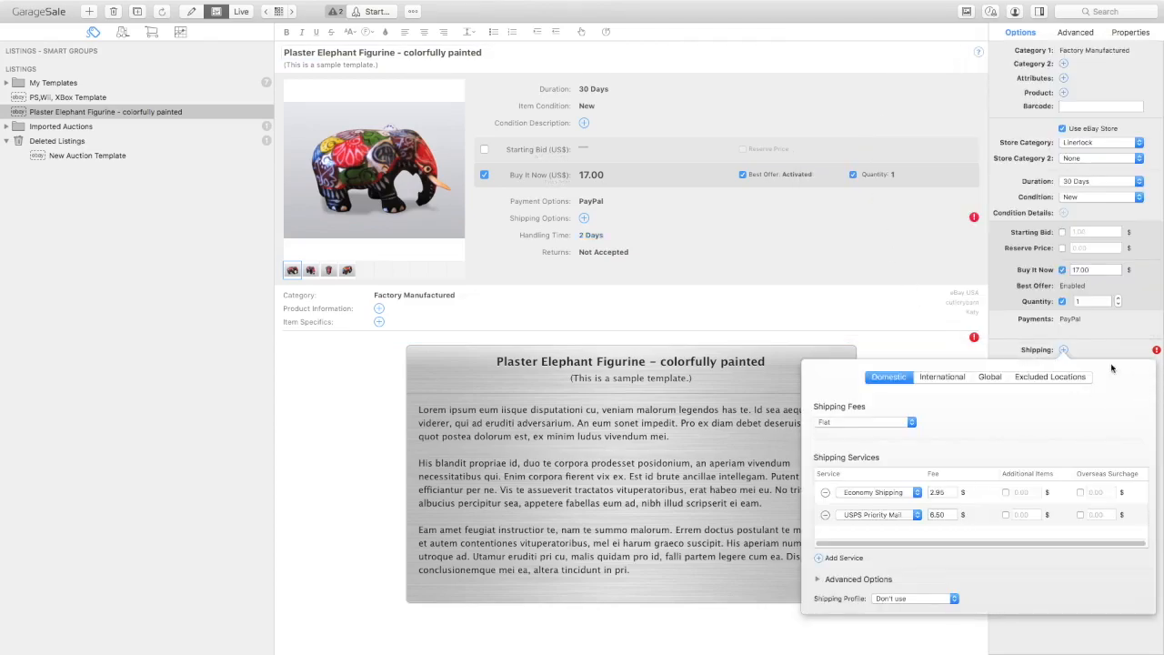
- Close the shipping options and set the listing's handling time to 1 Day
click(1087, 353)
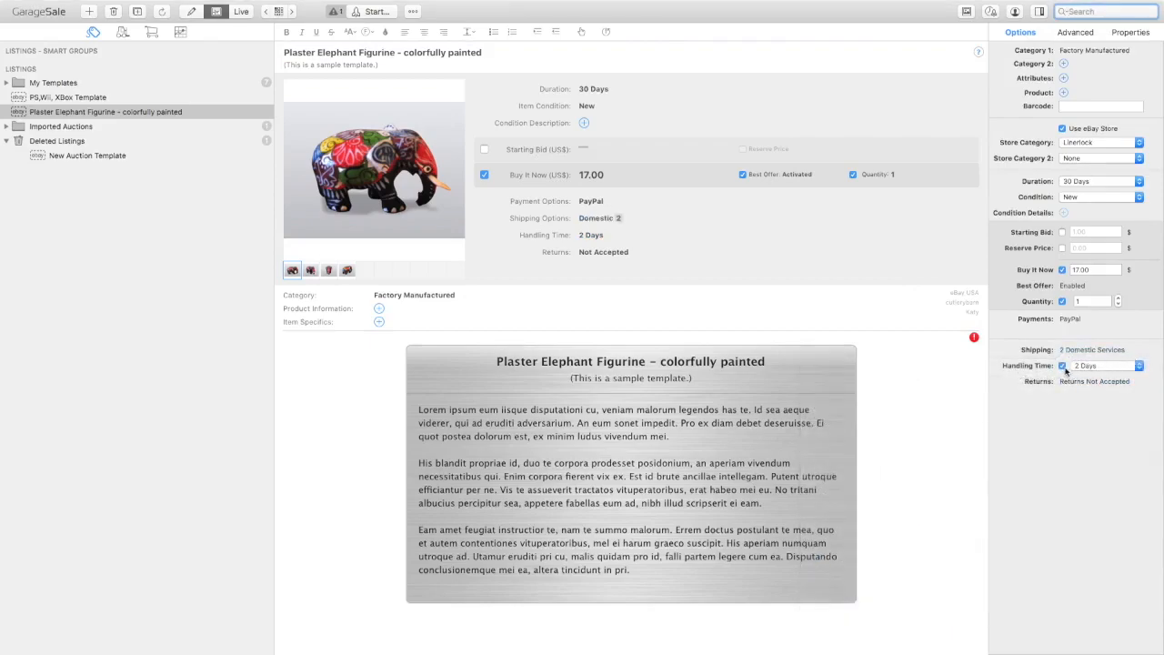
click(1137, 367)
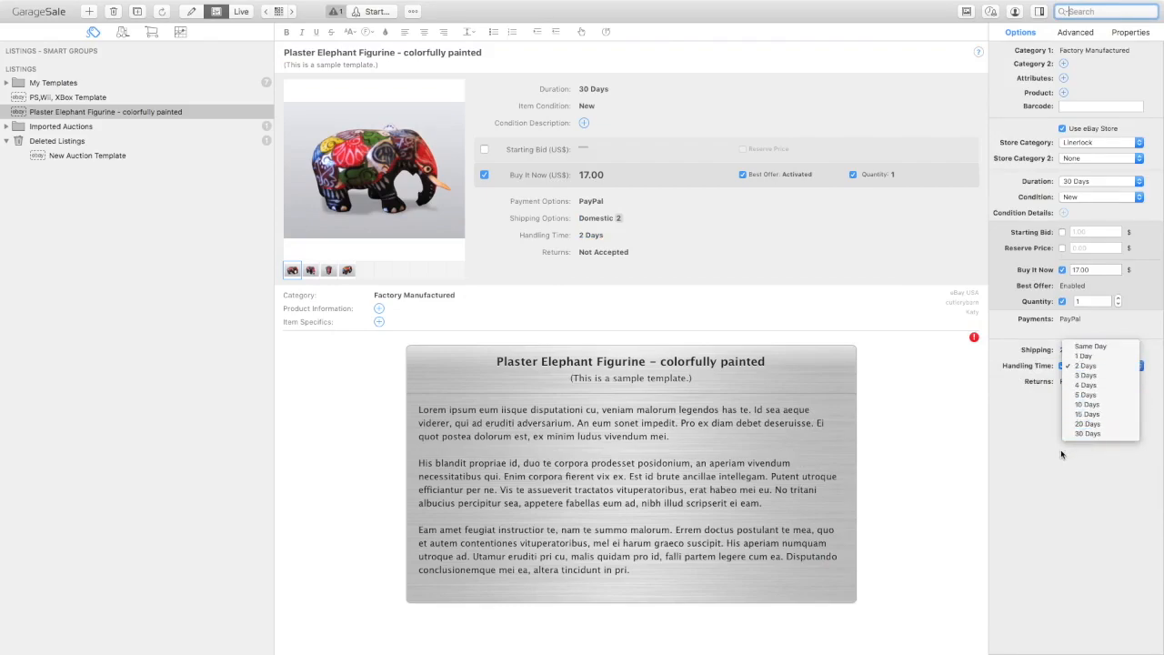
click(1084, 357)
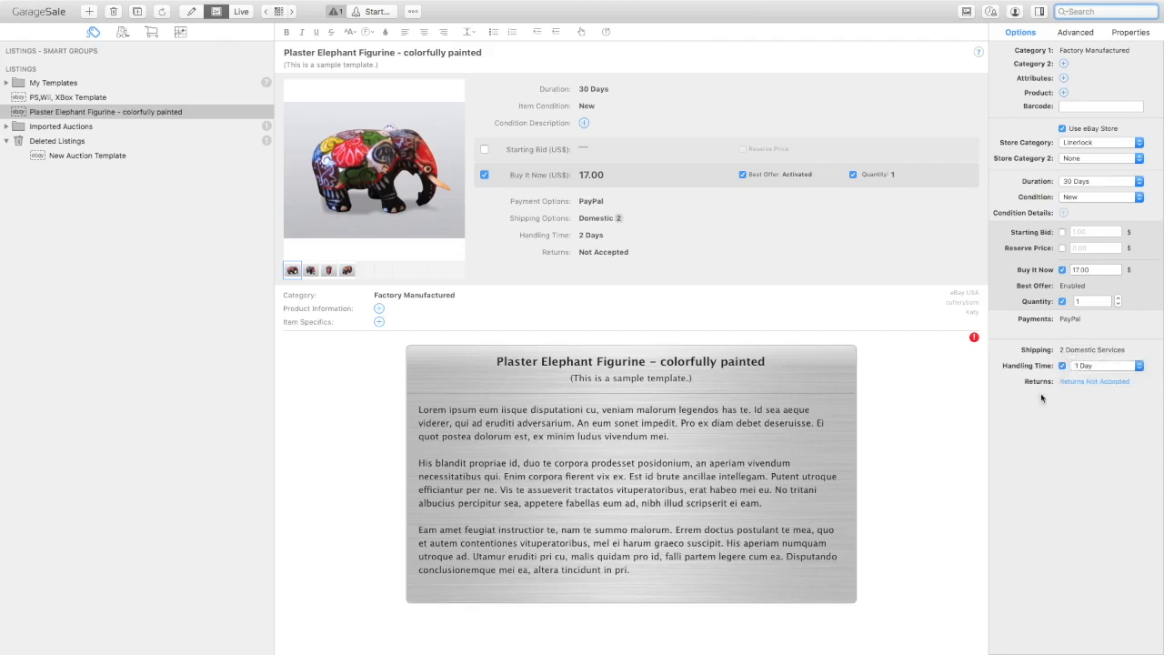
- Accept returns on the listing within 30 Days, with return shipping paid by the Buyer
click(1075, 384)
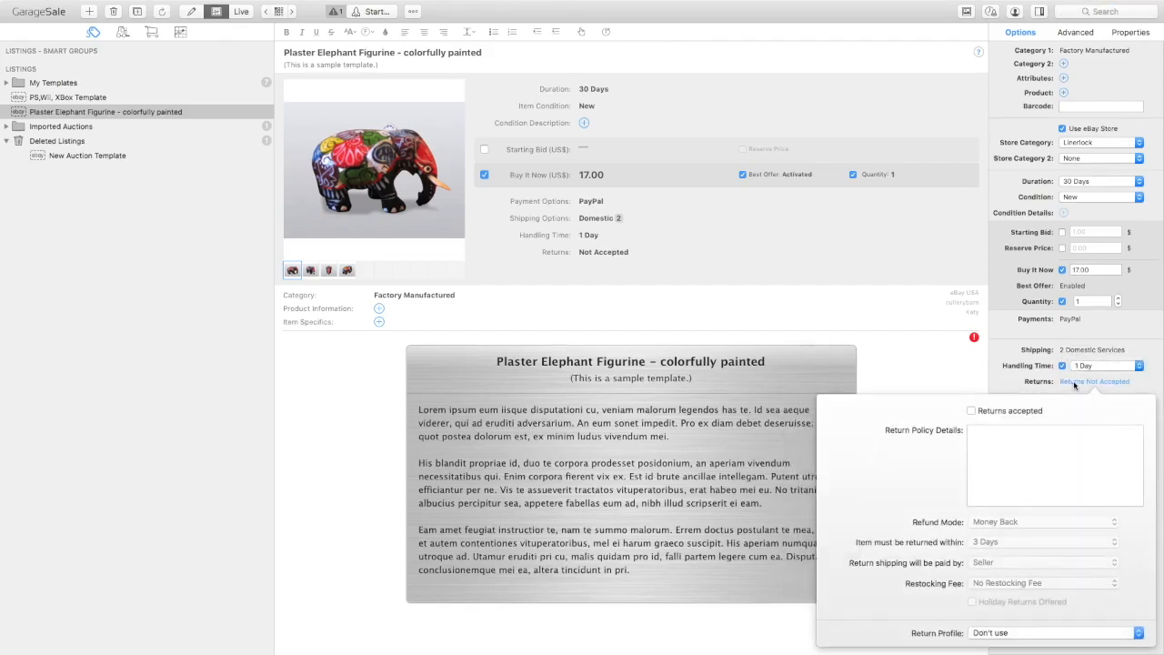
click(971, 411)
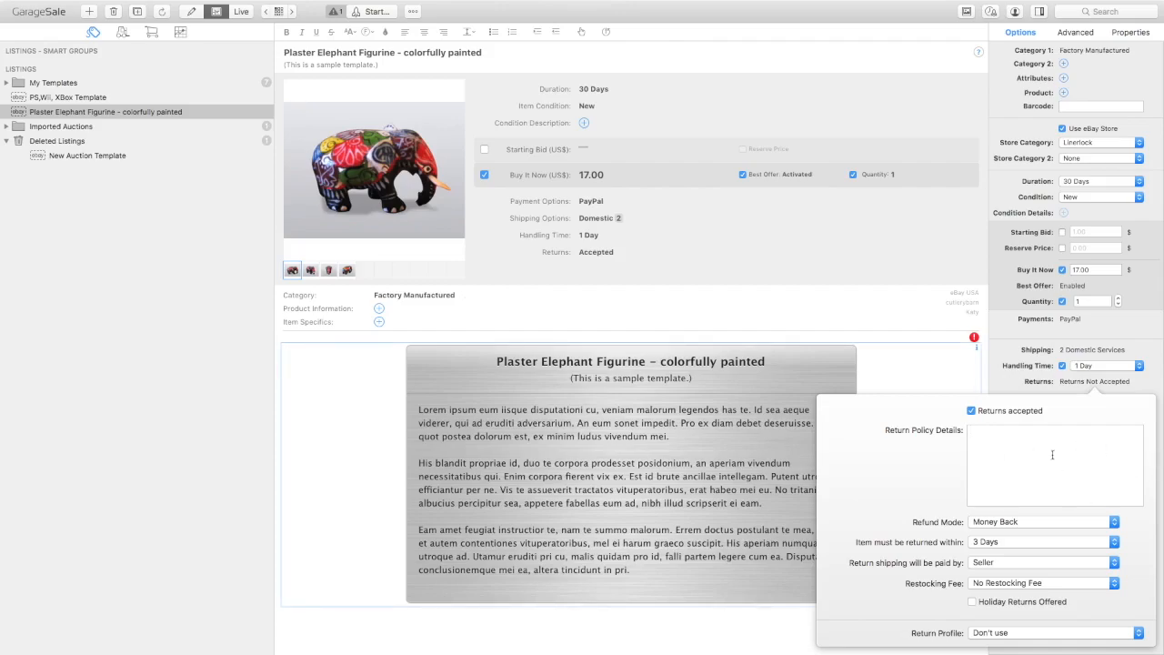
click(1091, 542)
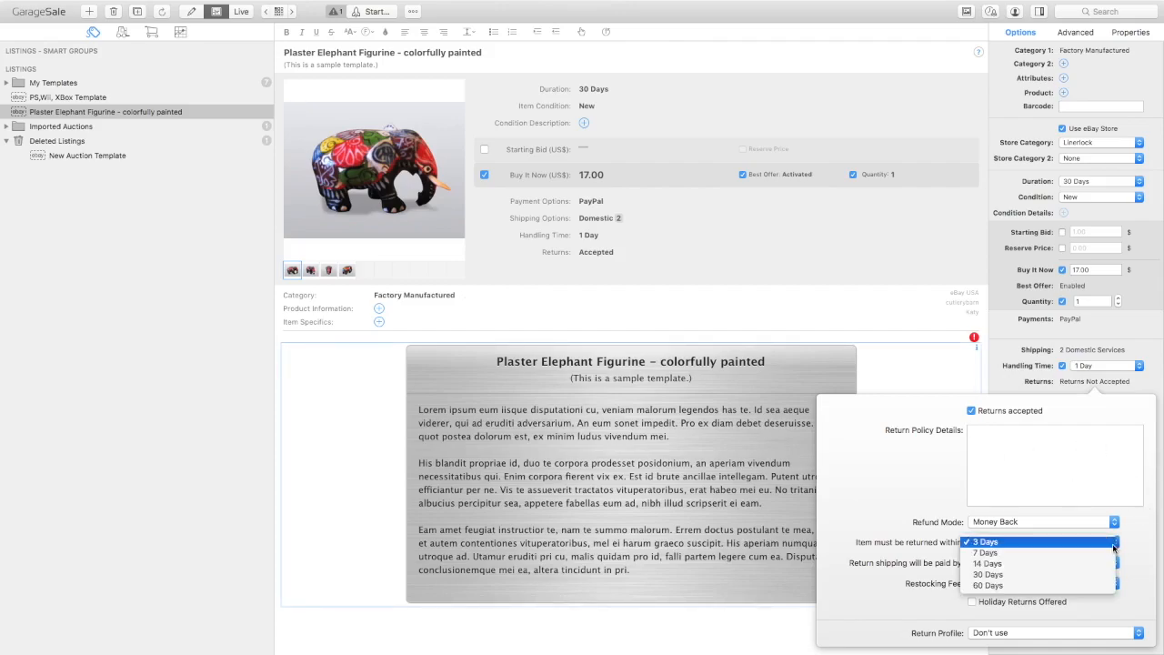
click(1031, 575)
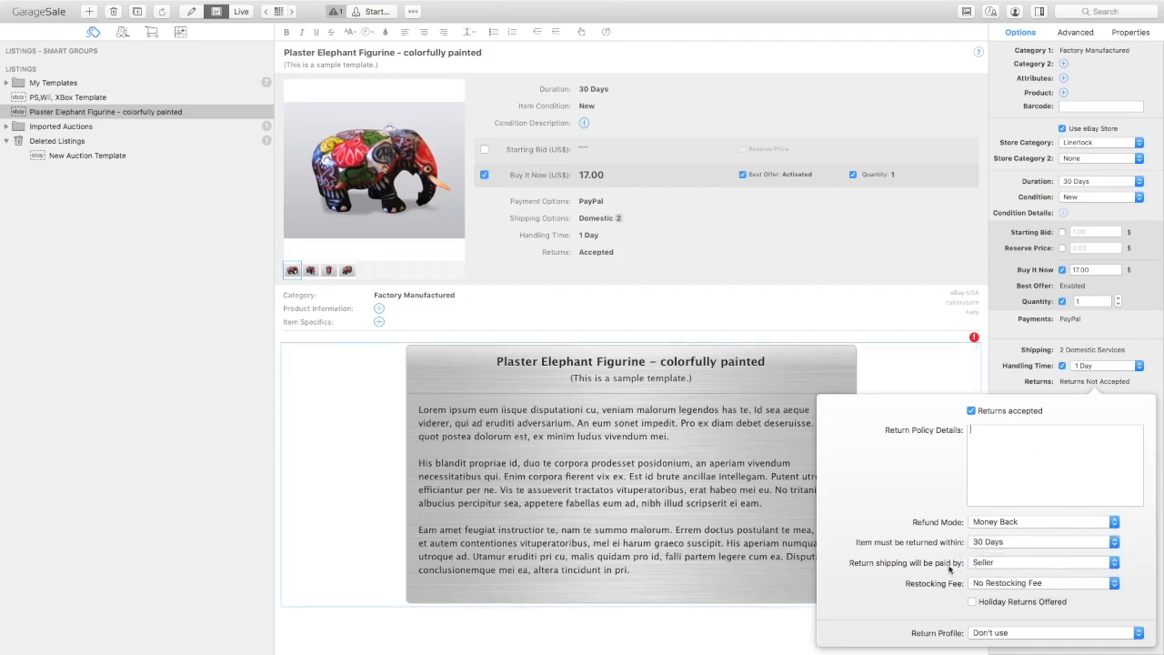
click(1103, 563)
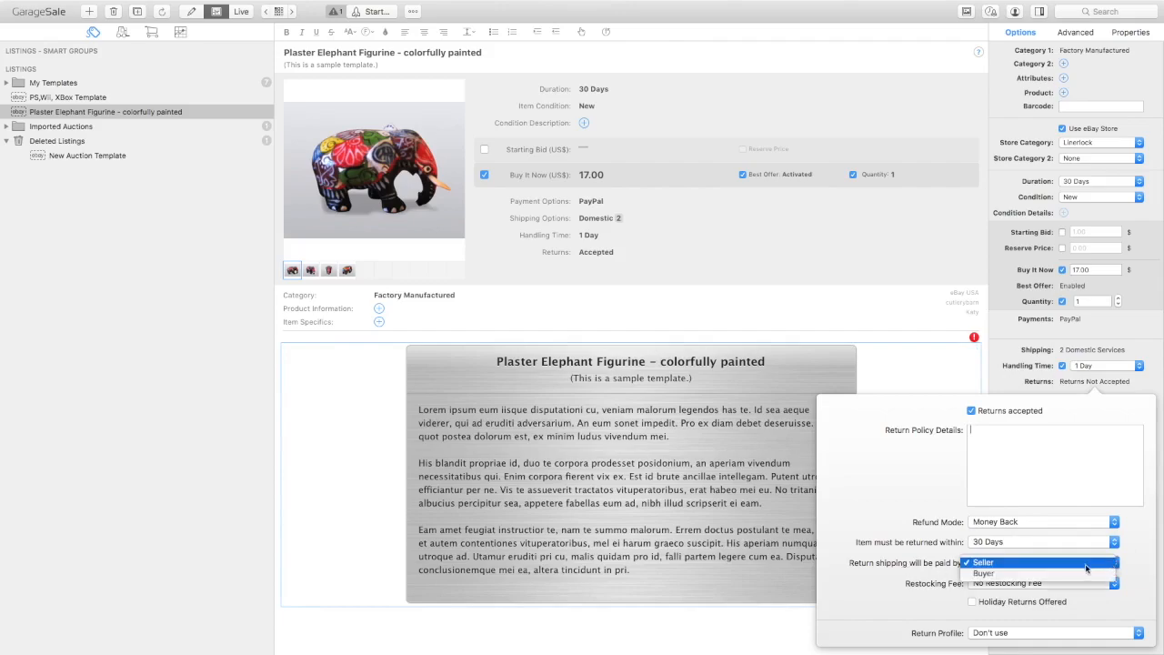
click(1046, 574)
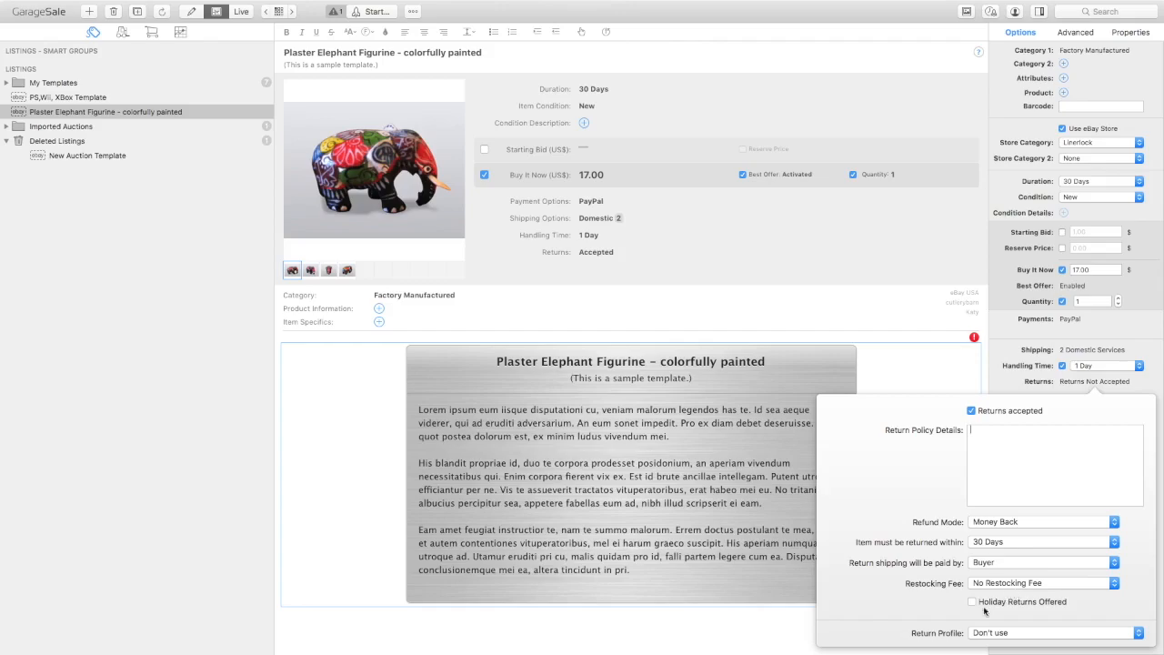
click(1004, 379)
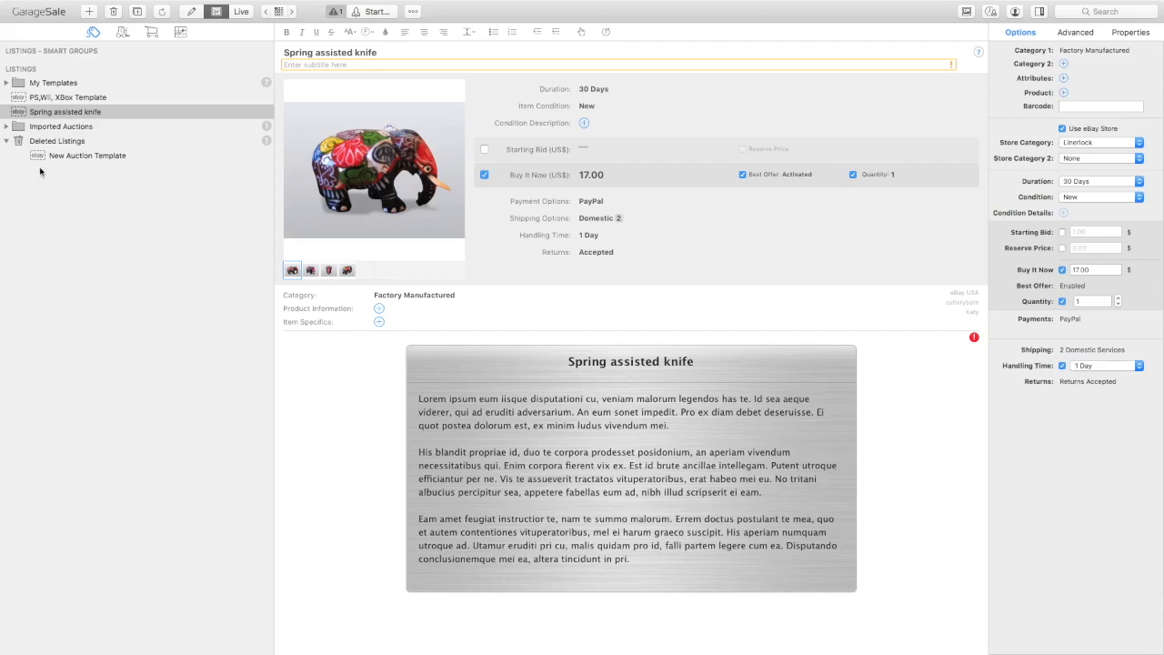
- In the PS,Wii, XBox Template listing, copy the barcode and clear its field
click(41, 97)
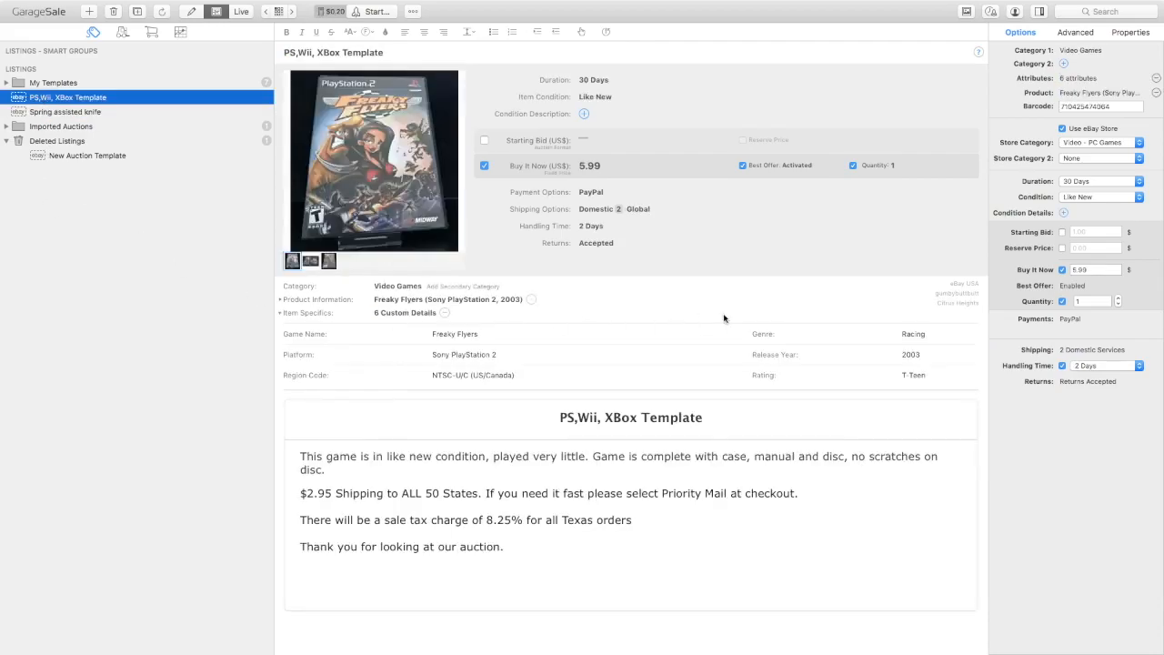
double_click(1084, 107)
key(super+c)
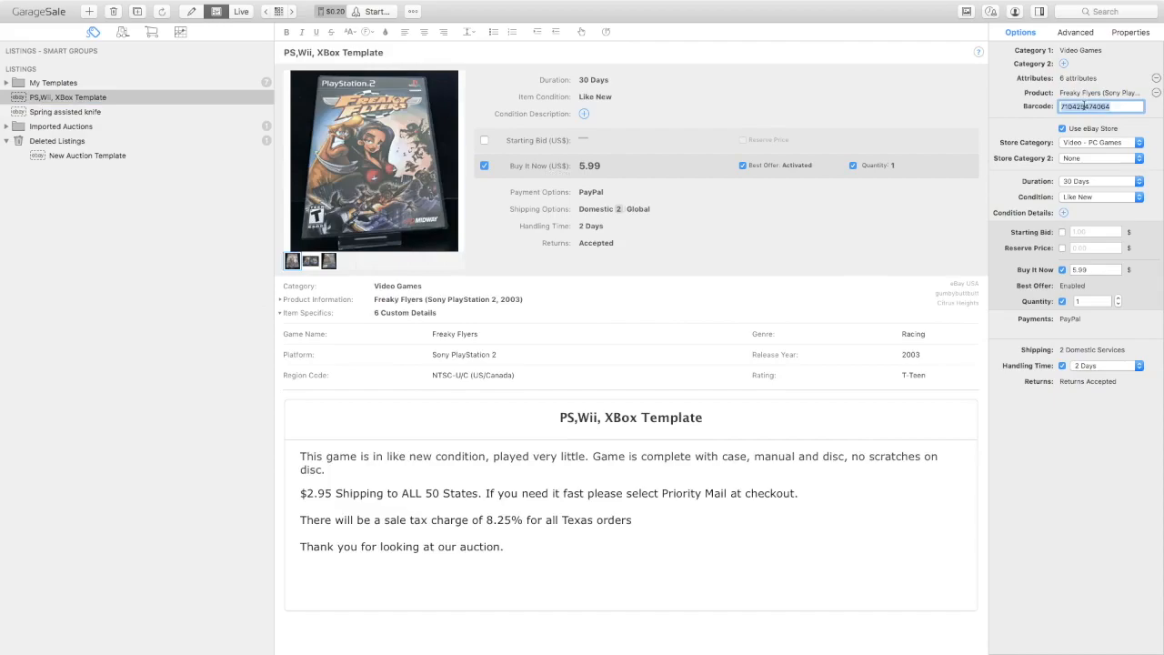
key(BackSpace)
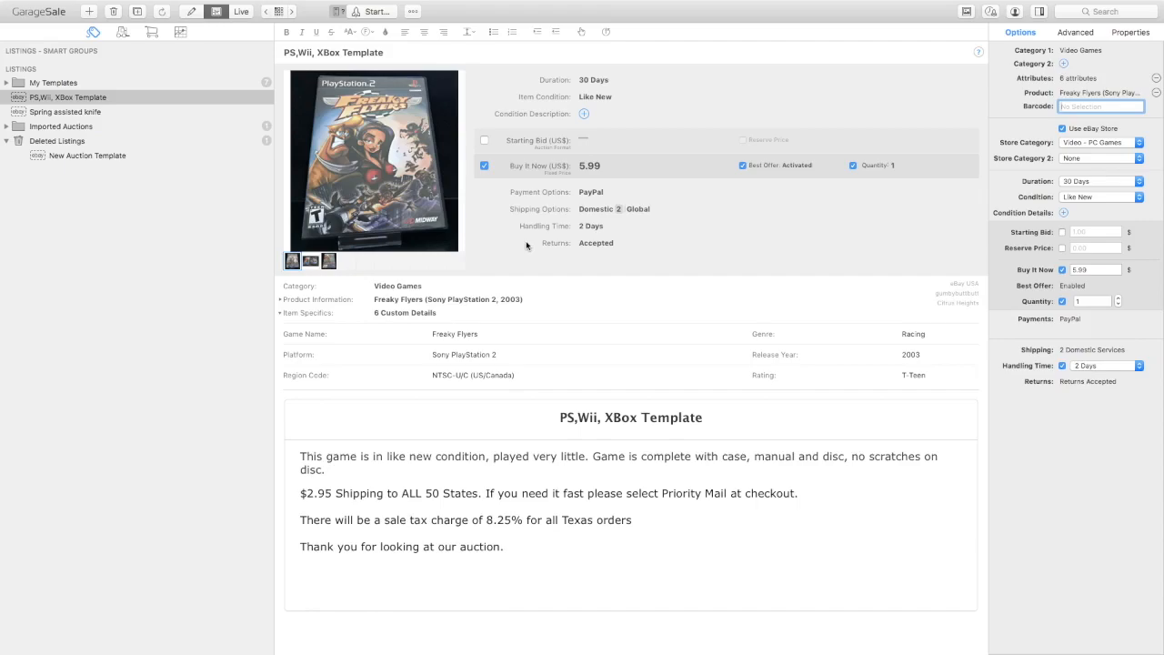
- Change the template listing's title to "PS2 Borderlands Game complete with booklet and case EUC"
click(393, 52)
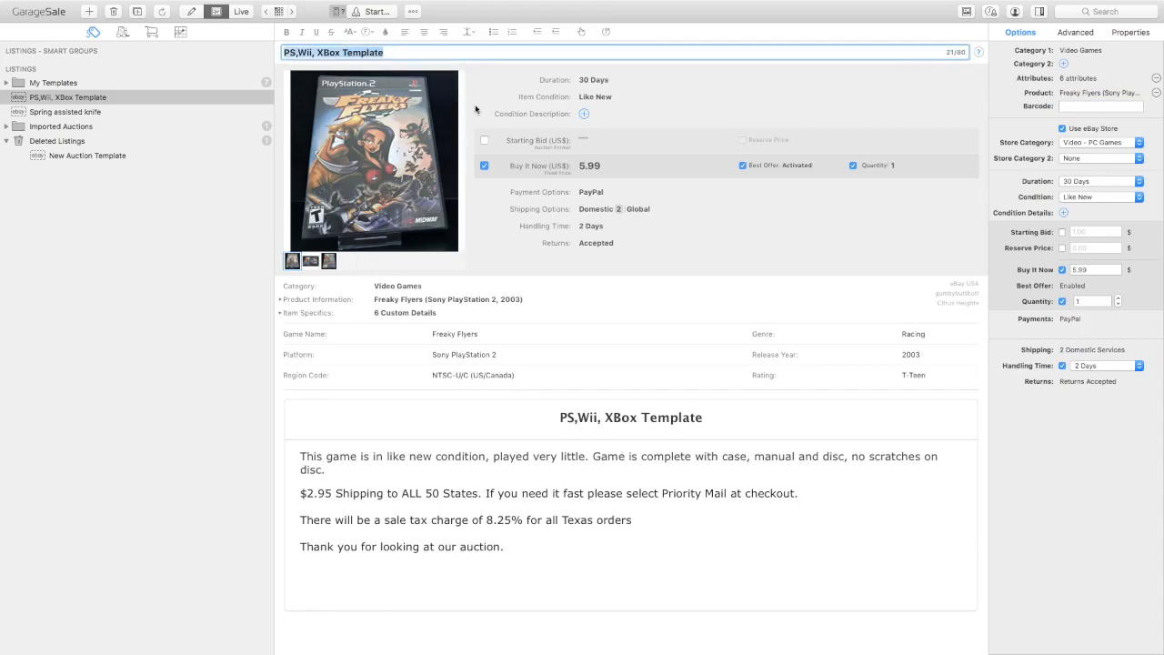
text(P)
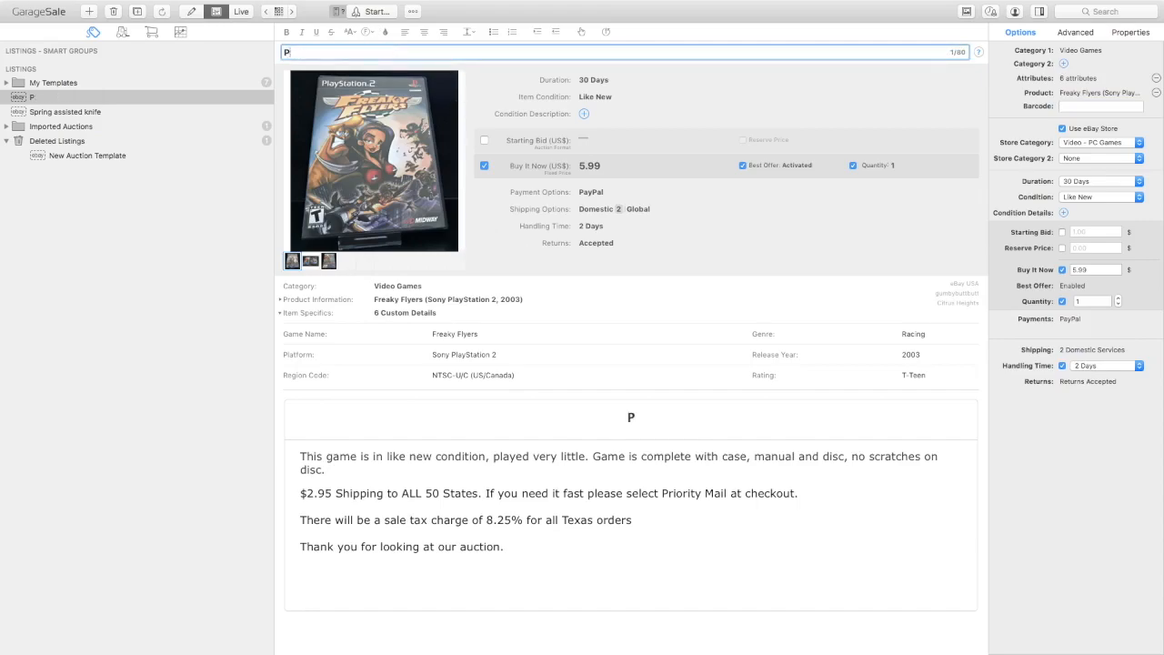
text(S2 Borderlands )
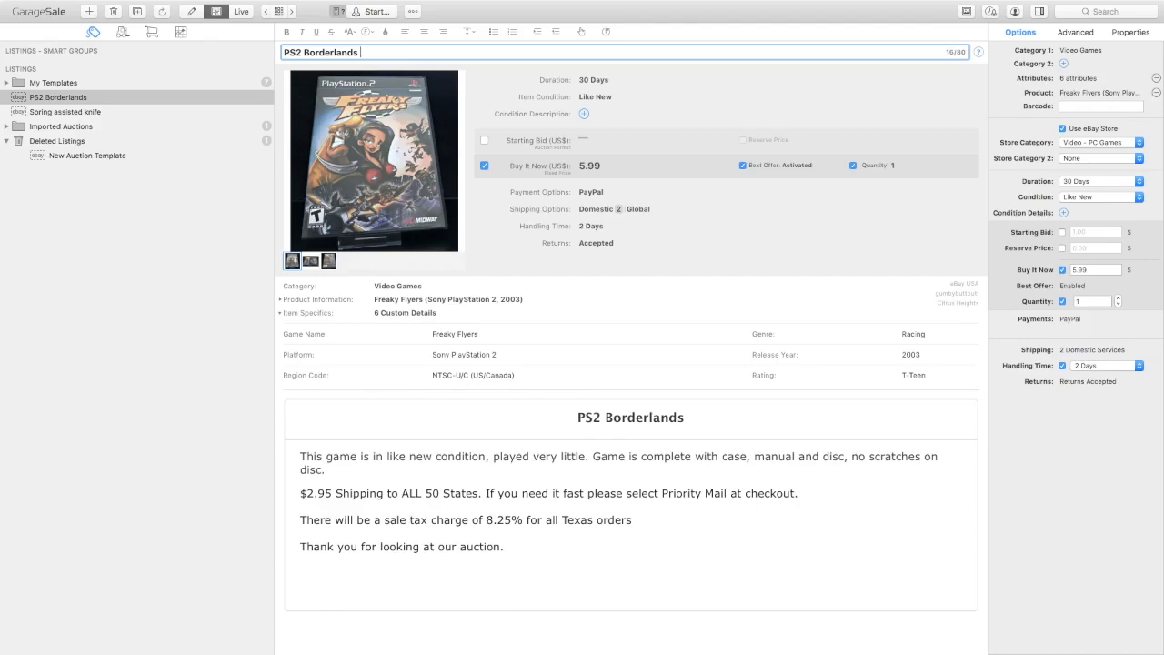
text(G)
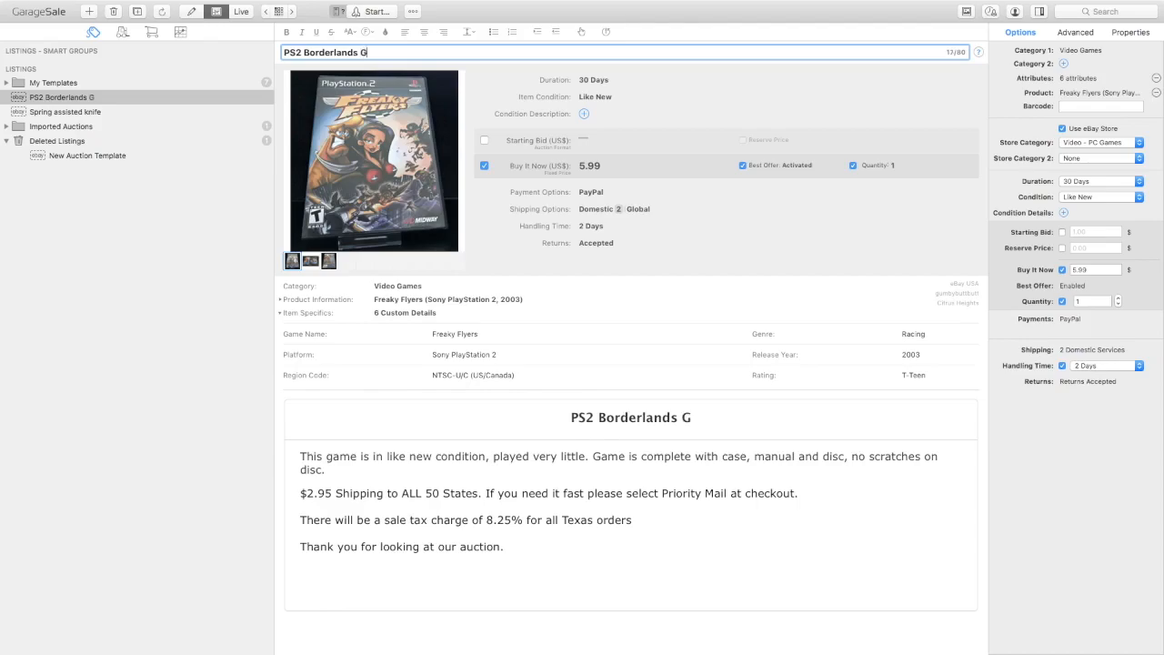
text(ame co)
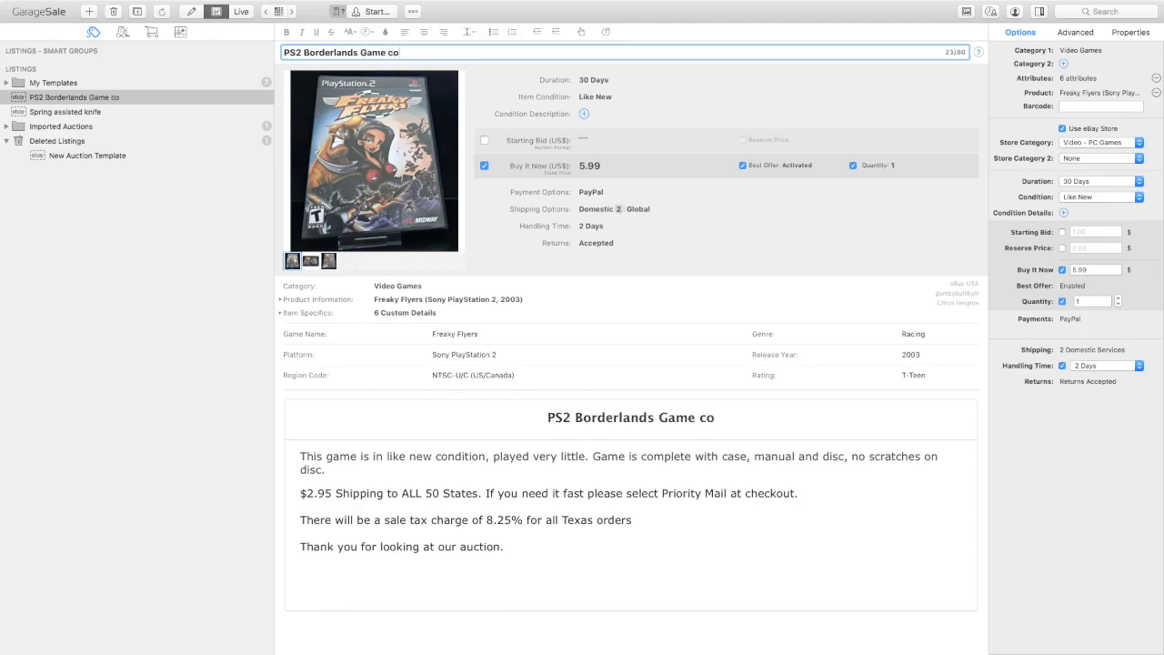
text(mplete )
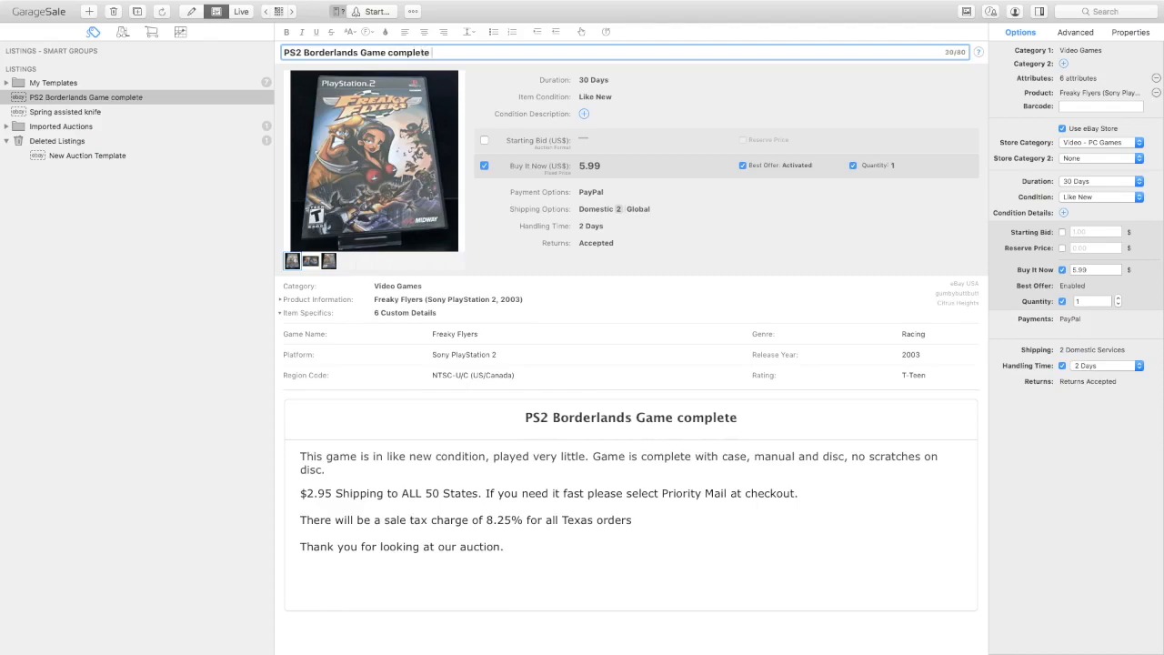
text(with boo)
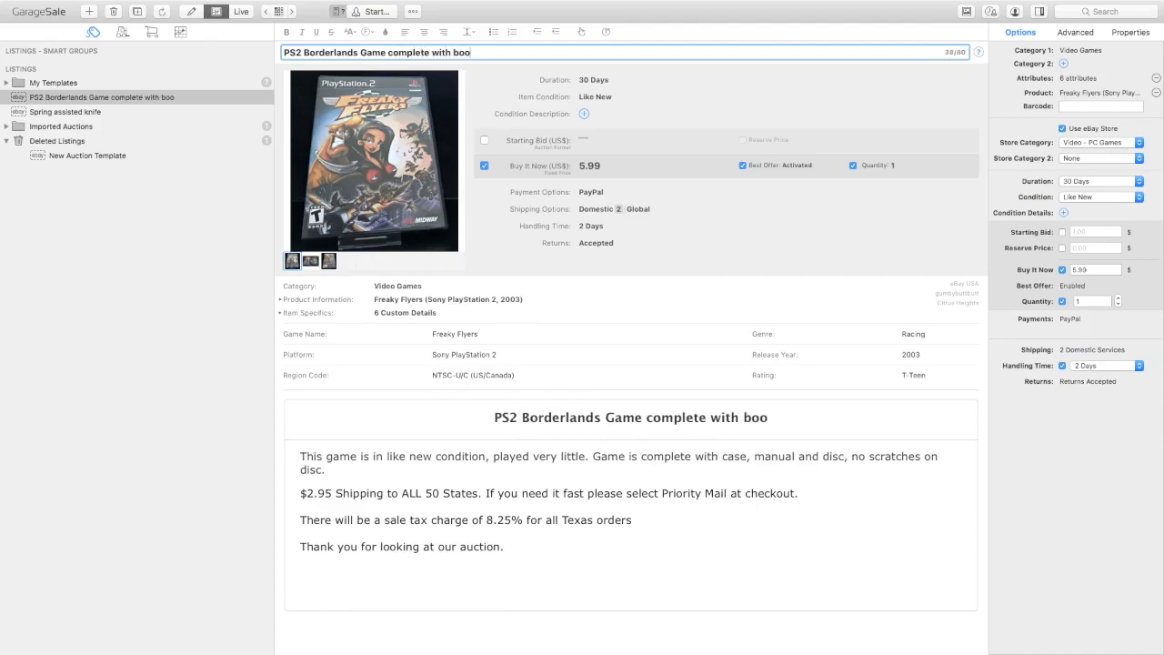
text(klet a)
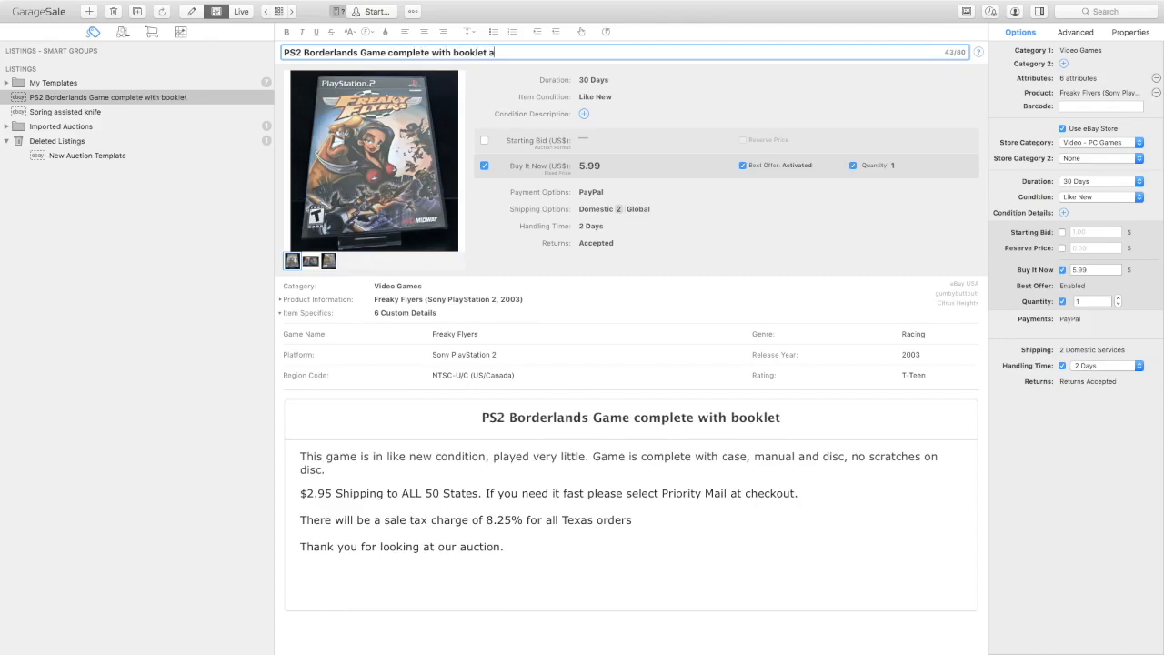
text(nd case)
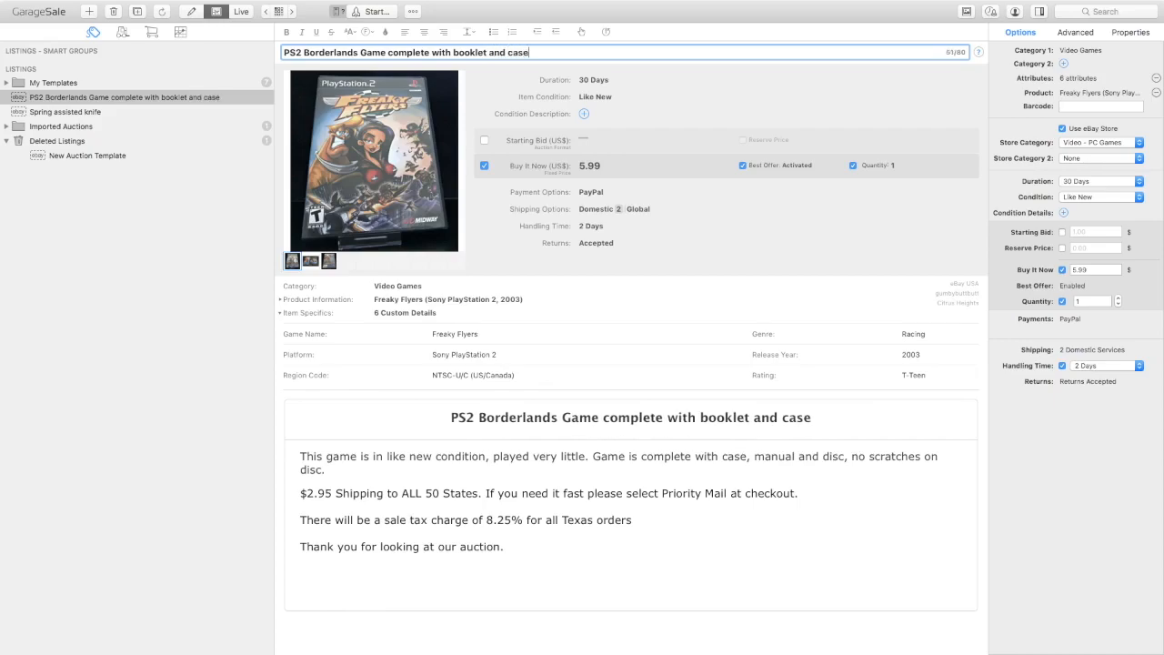
text( EUC)
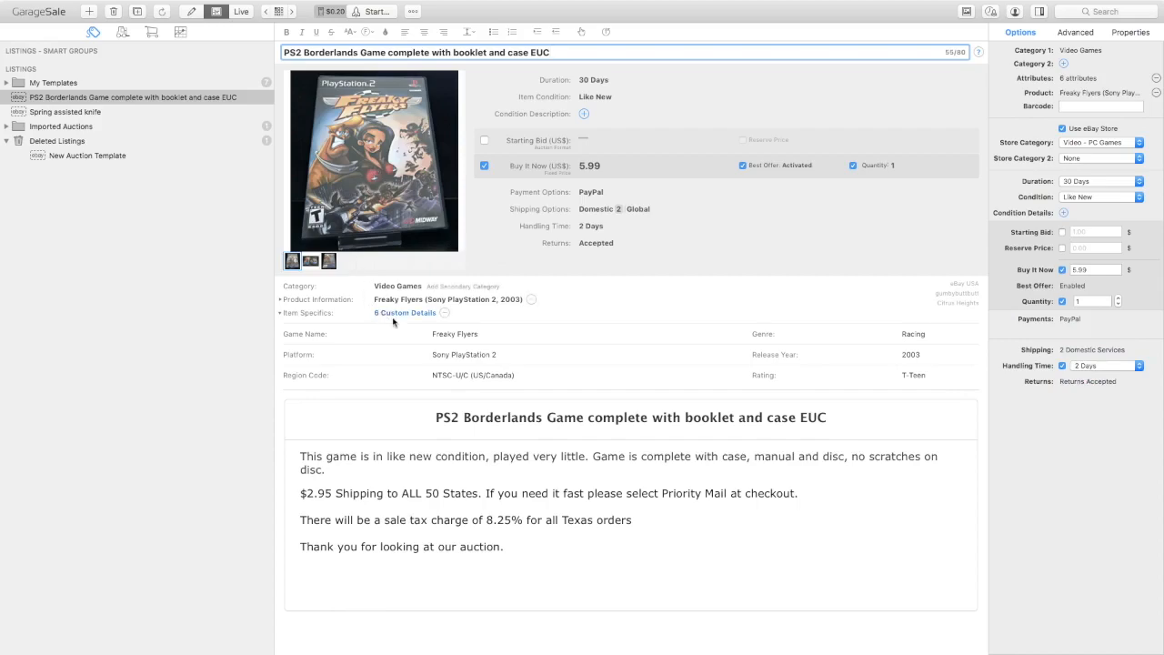
- Remove the Freaky Flyers product information and search the product catalog with the copied barcode
click(532, 300)
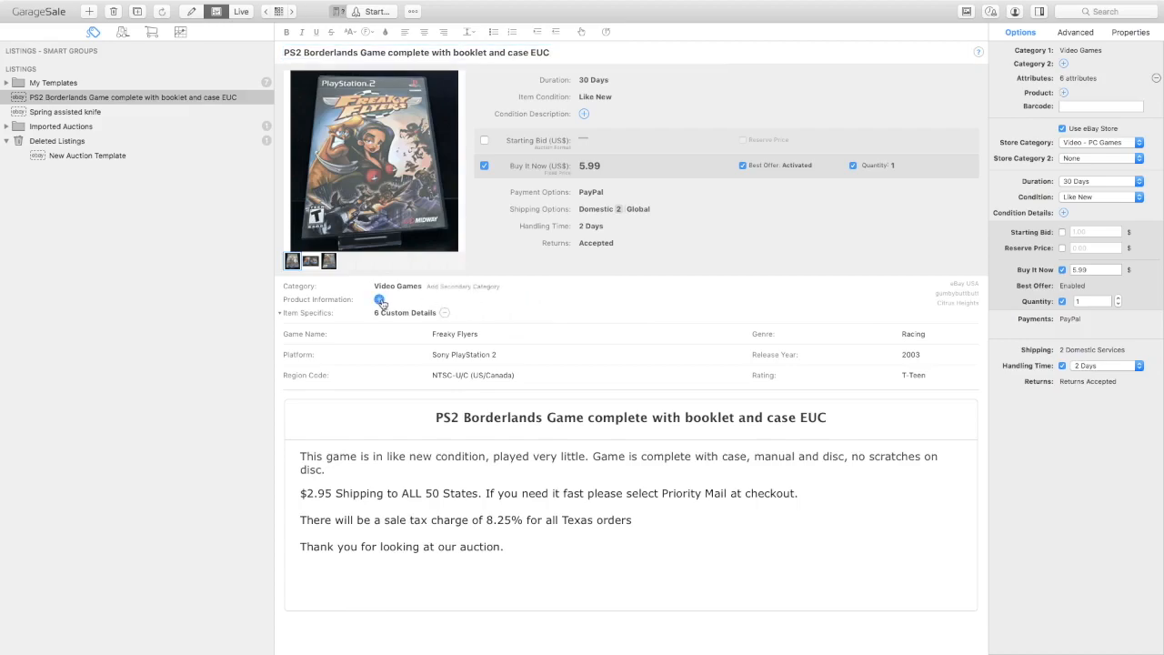
click(380, 301)
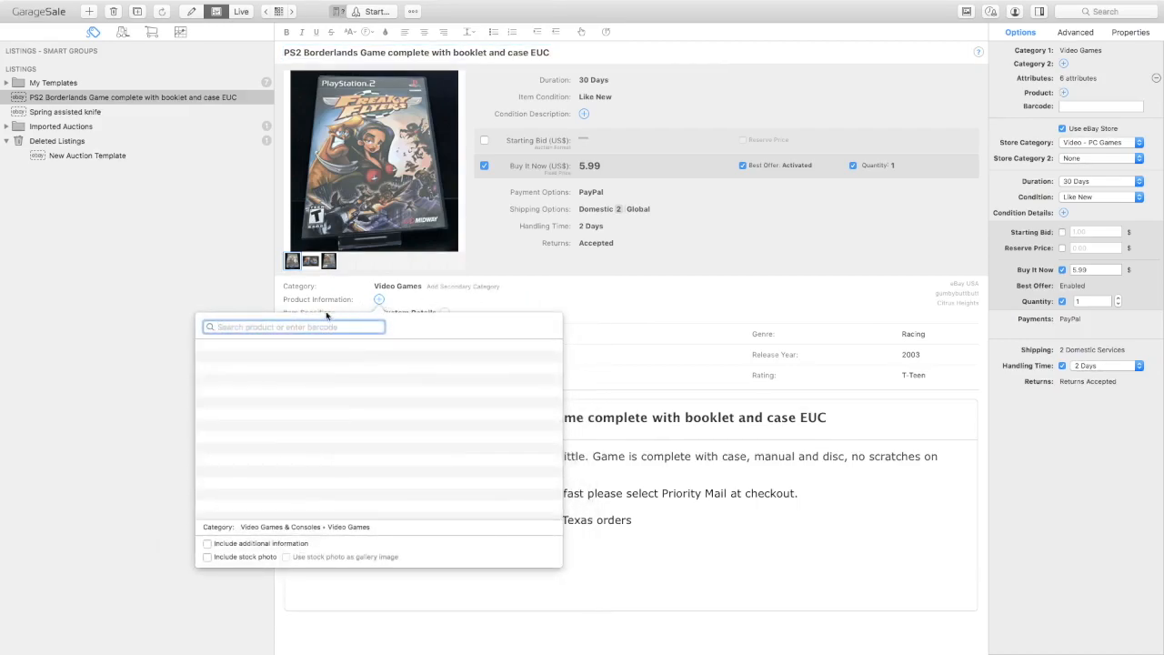
key(super+v)
key(Return)
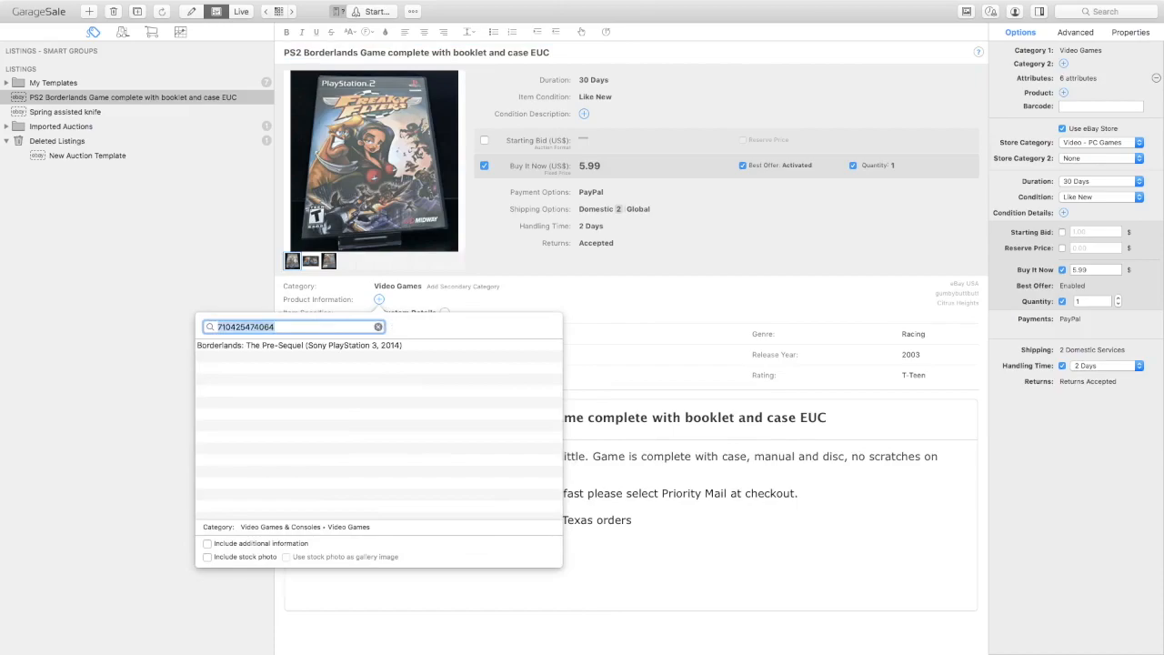
- Assign Borderlands: The Pre-Sequel (Sony PlayStation 3, 2014) as the product with additional information included, and review the item specifics
click(289, 345)
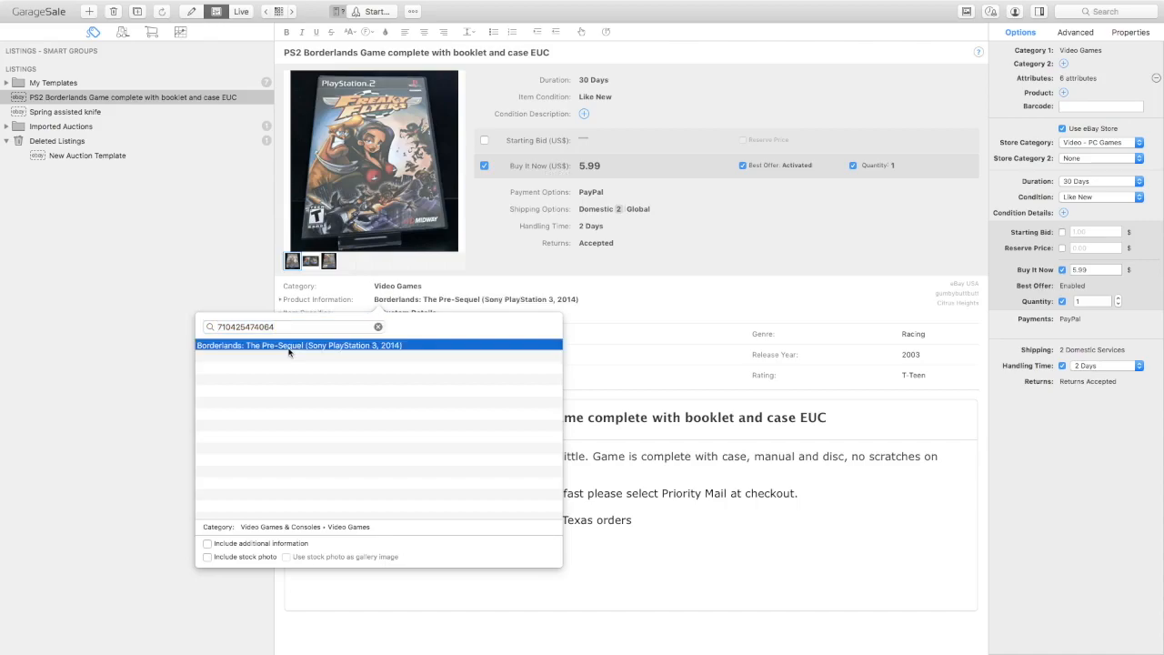
click(206, 544)
click(575, 595)
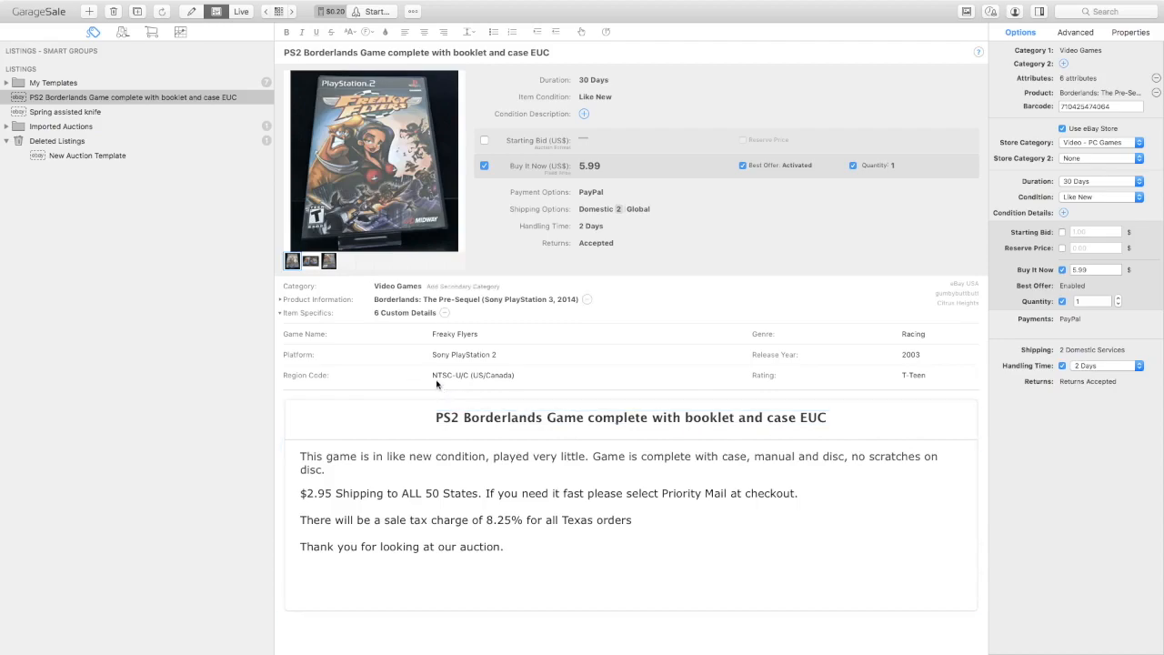
click(404, 313)
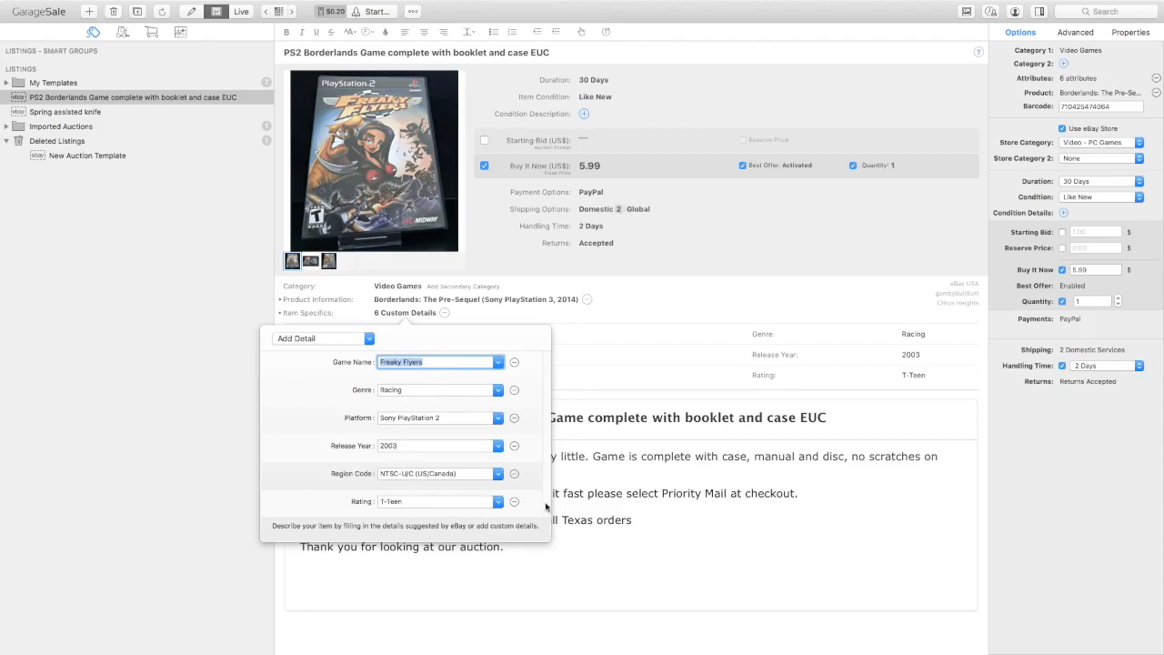
click(668, 547)
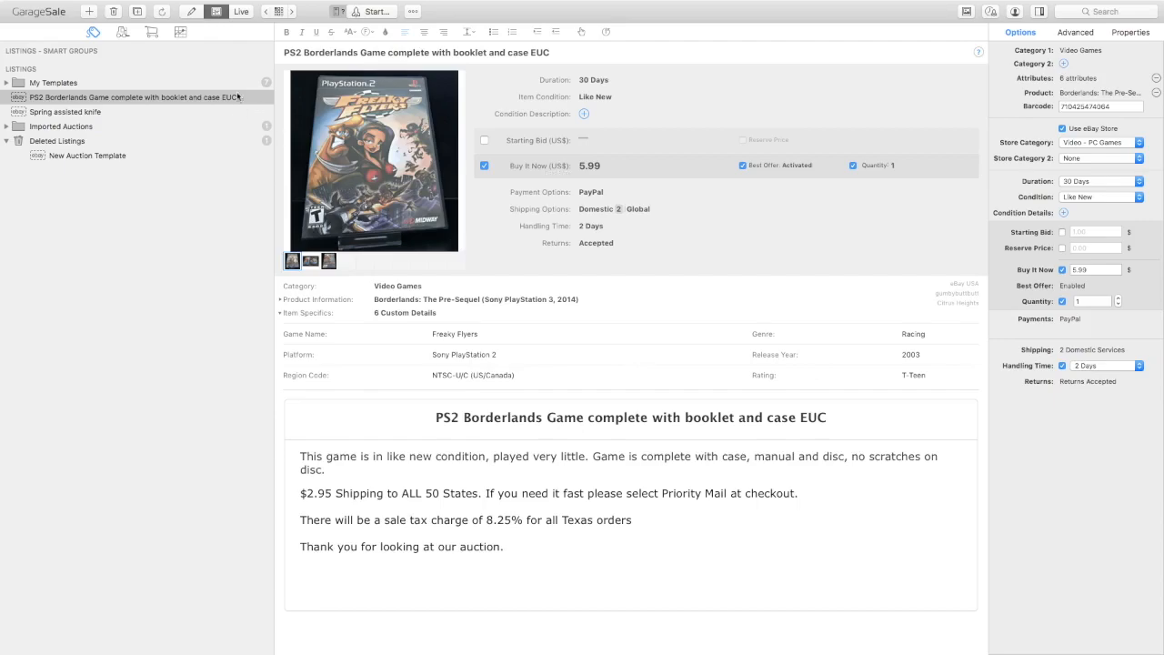
- Remove all images from the PS2 Borderlands listing and confirm the removal
mouse_move(98, 3)
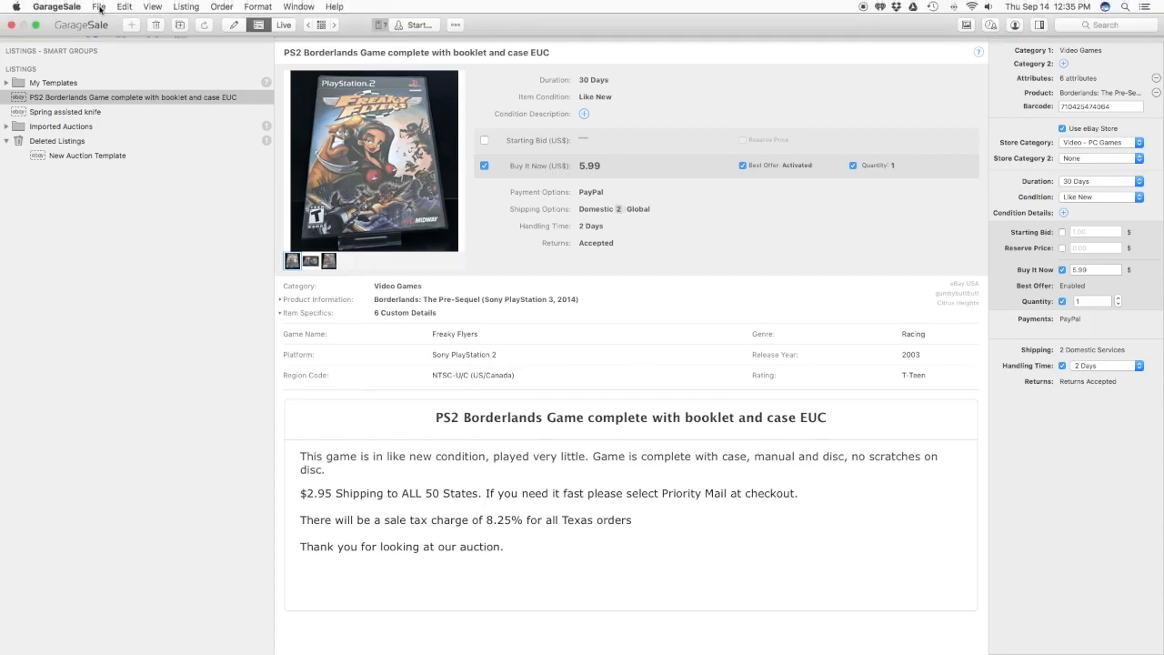
click(98, 7)
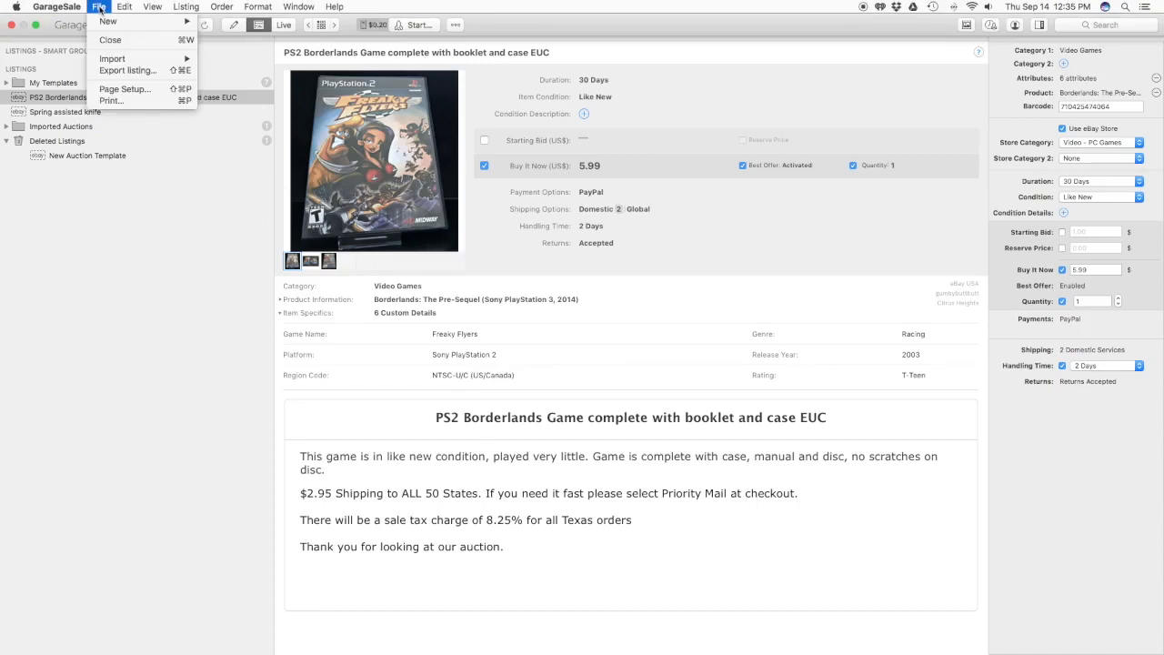
mouse_move(143, 10)
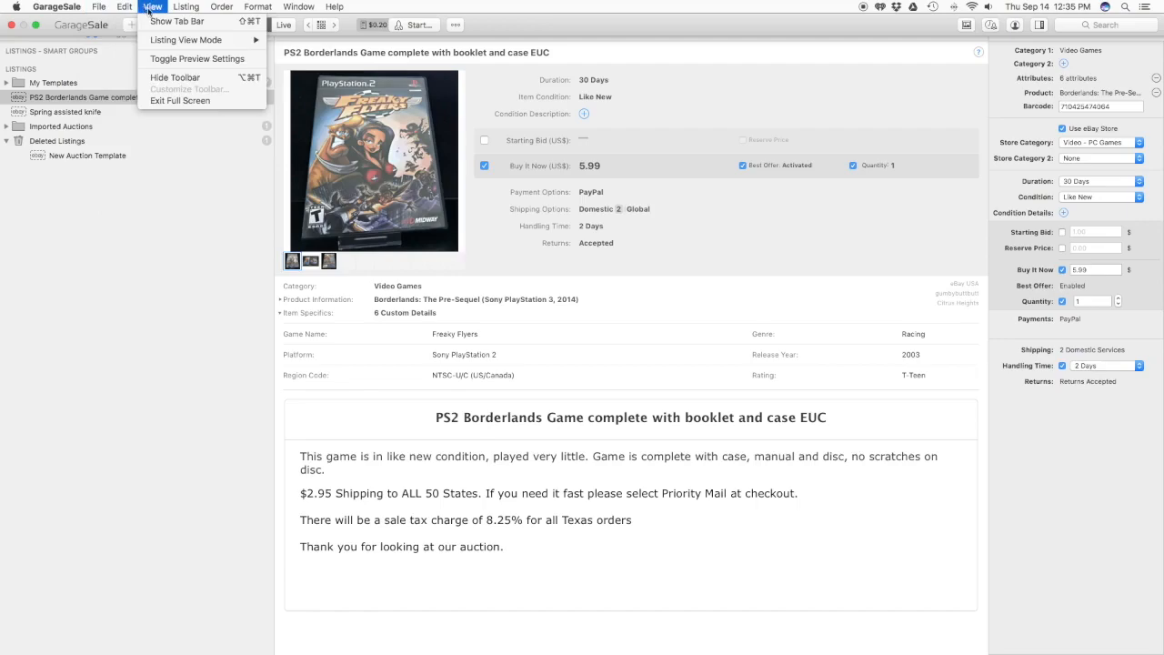
click(220, 265)
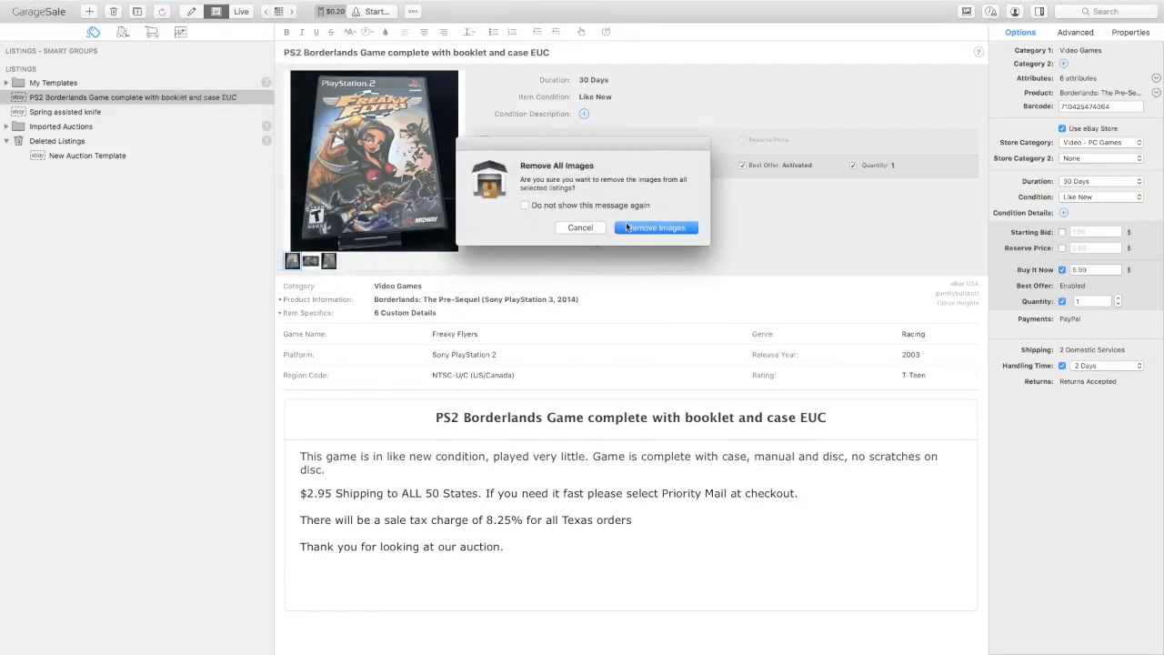
click(631, 229)
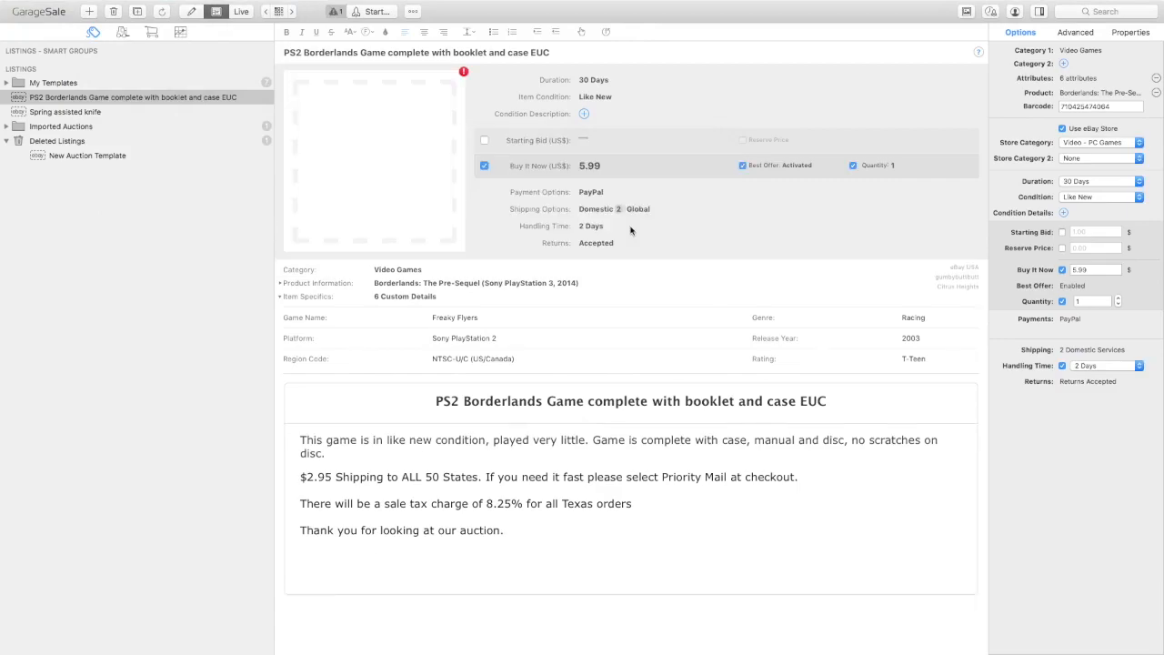
- Start adding image files to the listing and browse to the Listed On Auction folder inside Video Games > Play Station
click(360, 183)
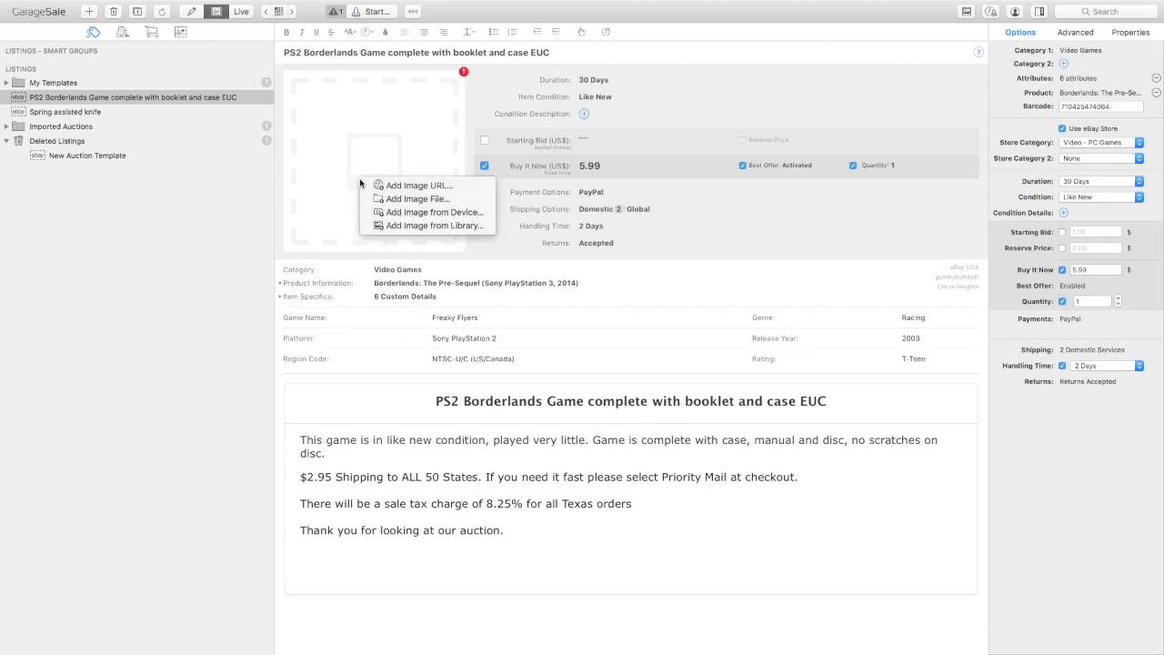
click(411, 200)
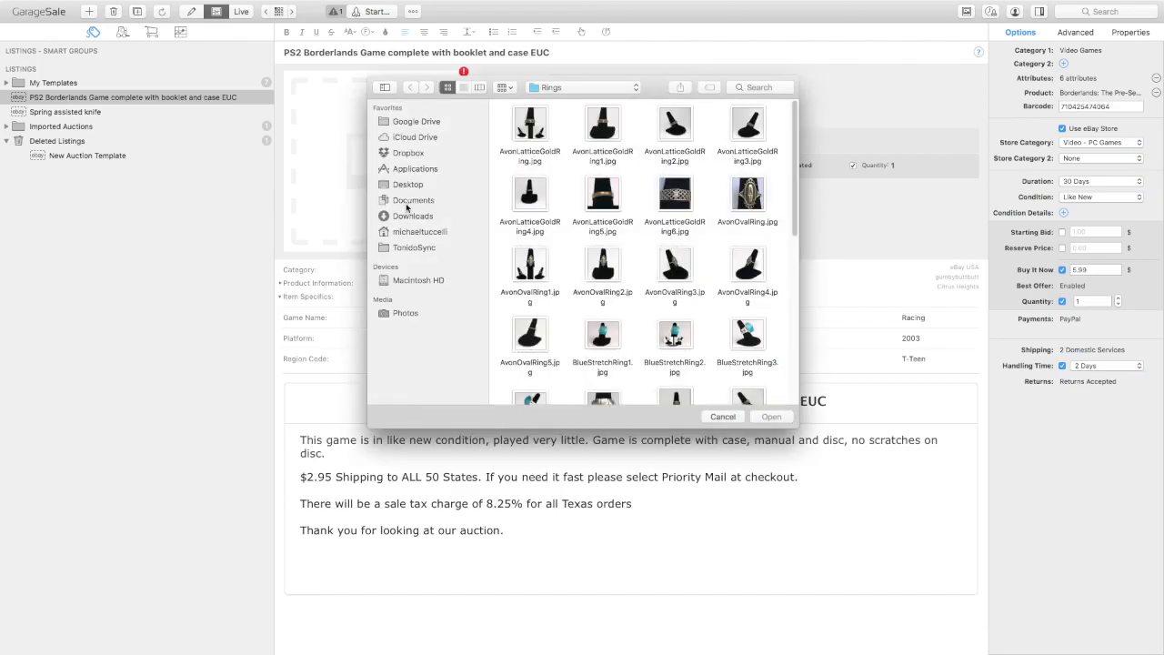
click(406, 205)
click(611, 160)
double_click(611, 160)
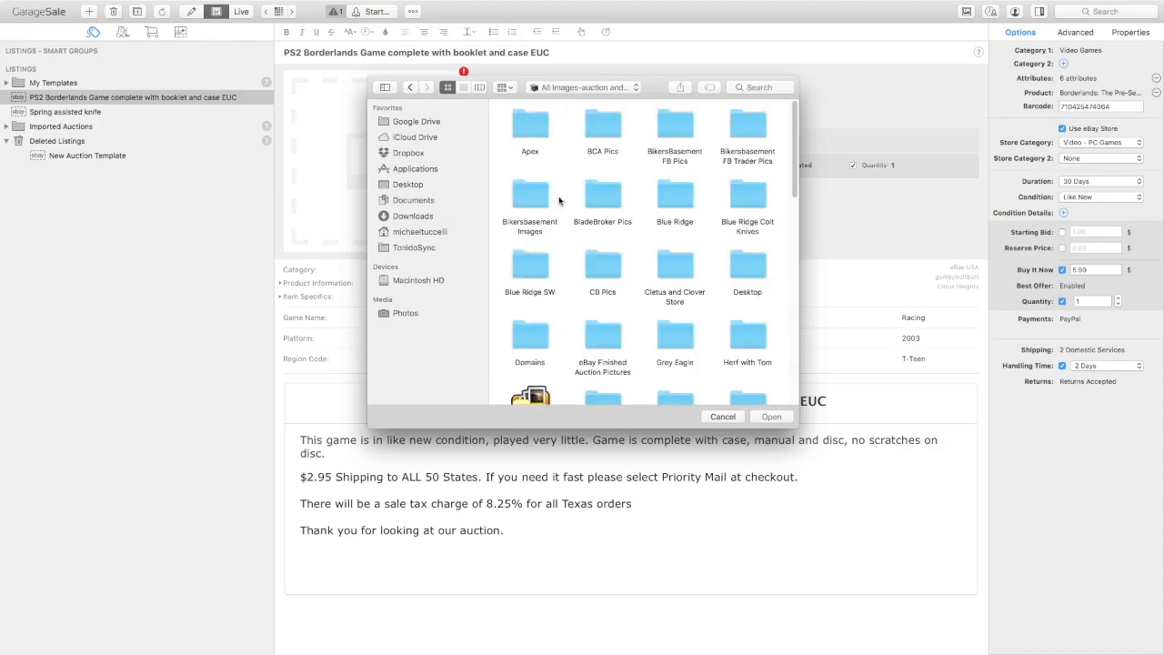
double_click(608, 339)
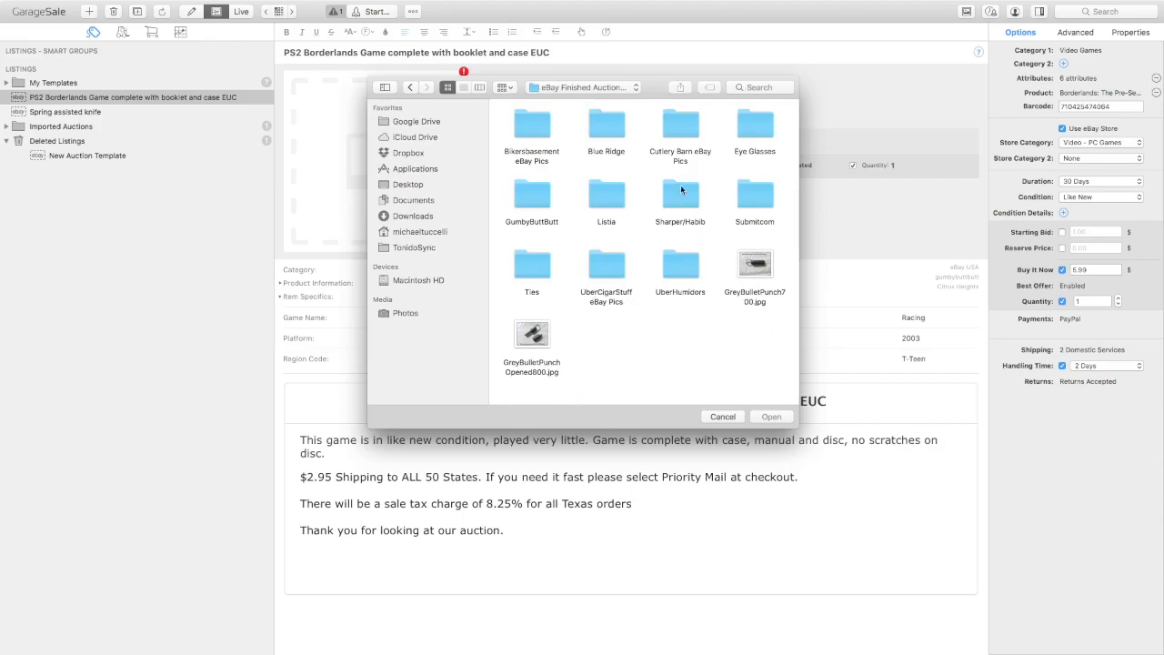
double_click(530, 196)
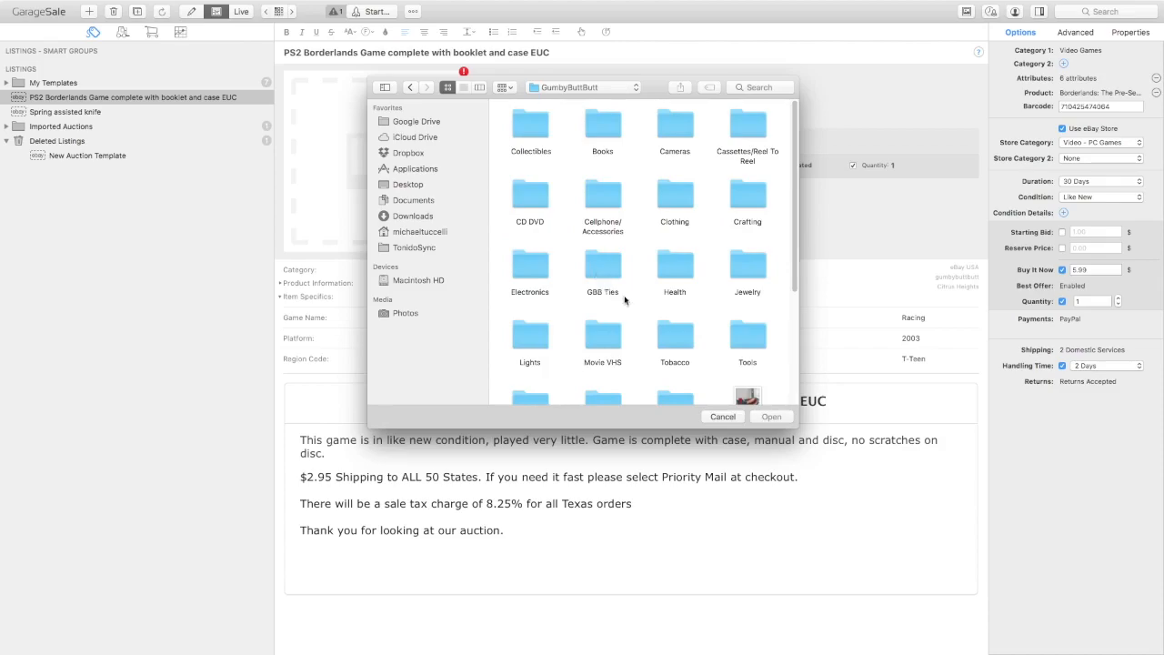
scroll(650, 309, down, 3)
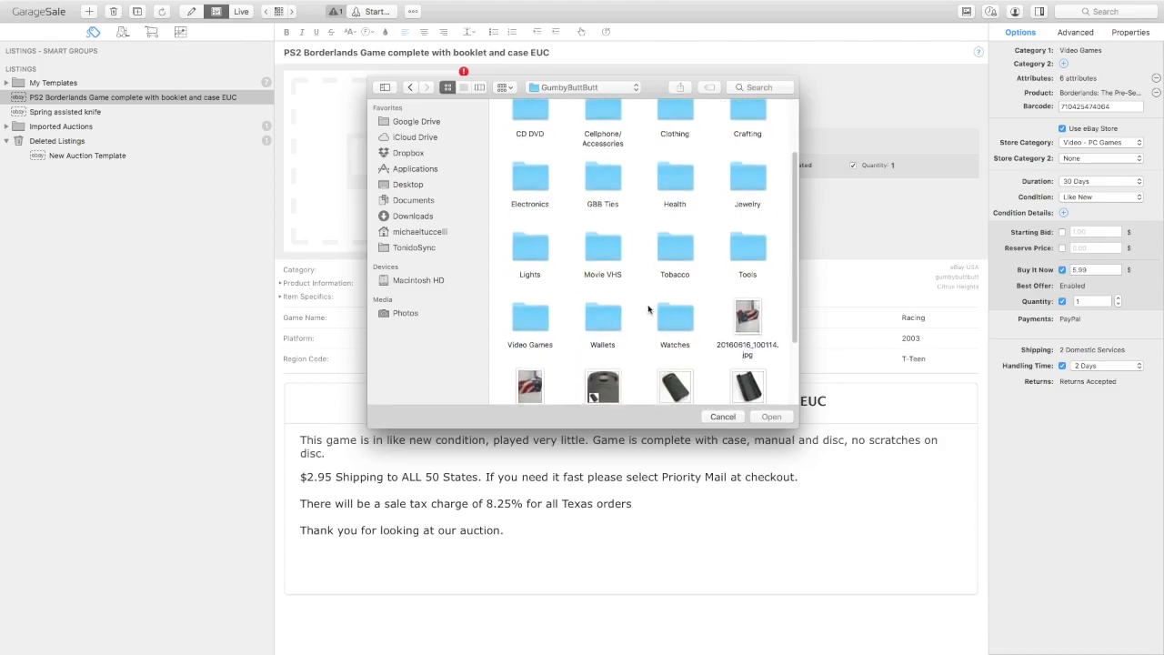
double_click(524, 318)
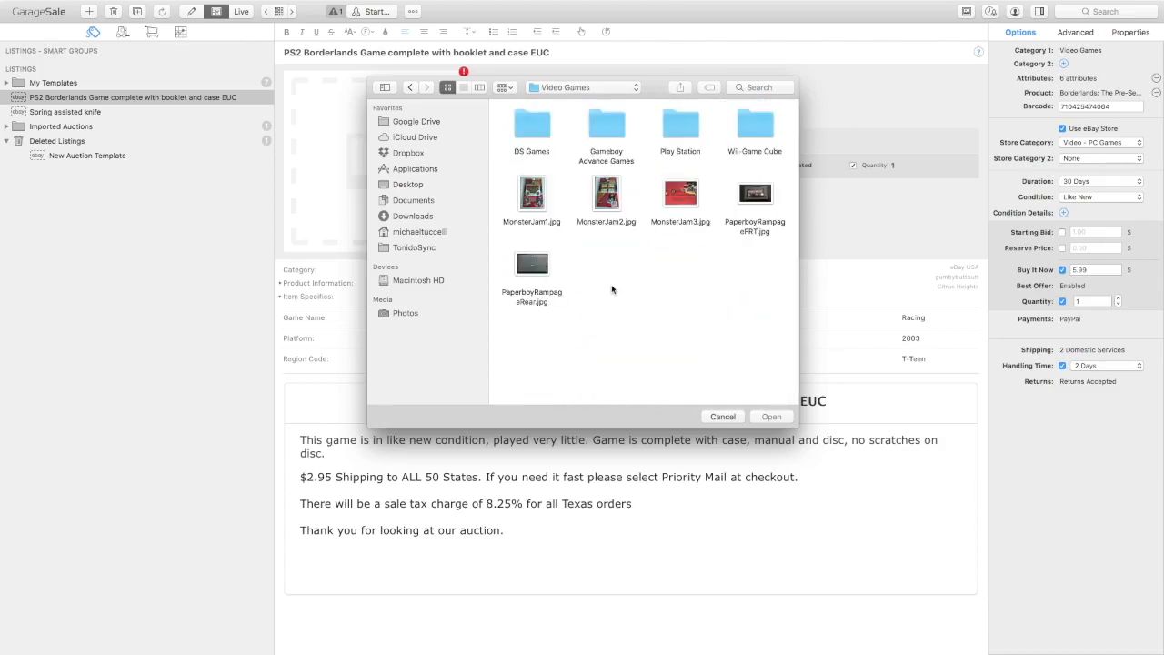
double_click(676, 128)
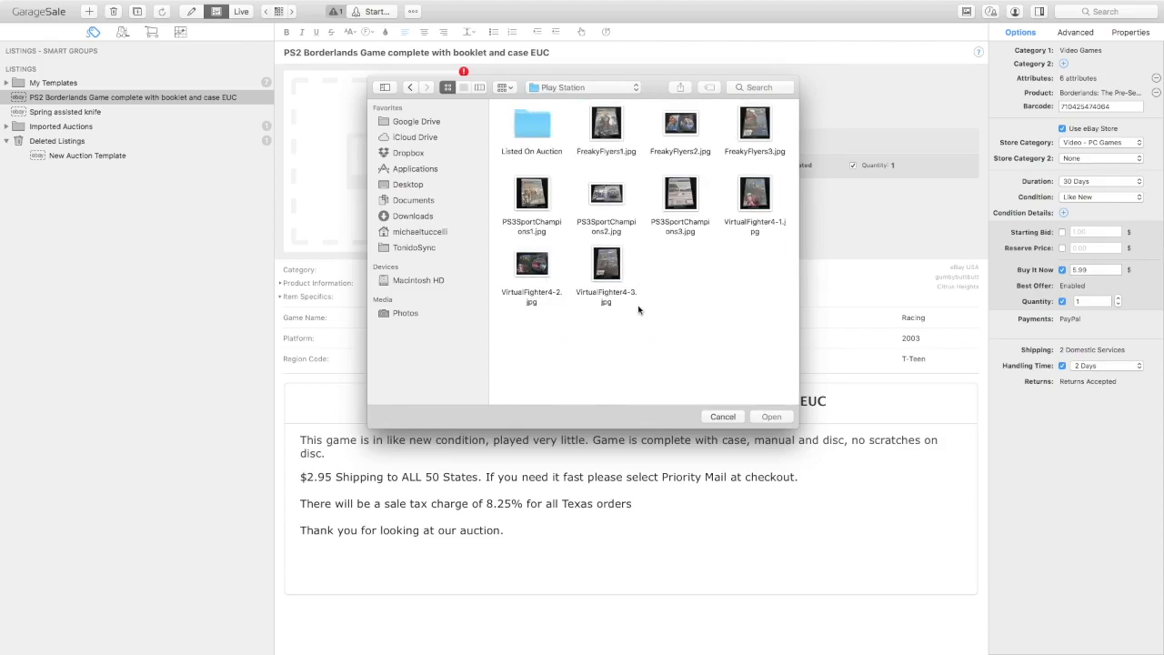
double_click(531, 134)
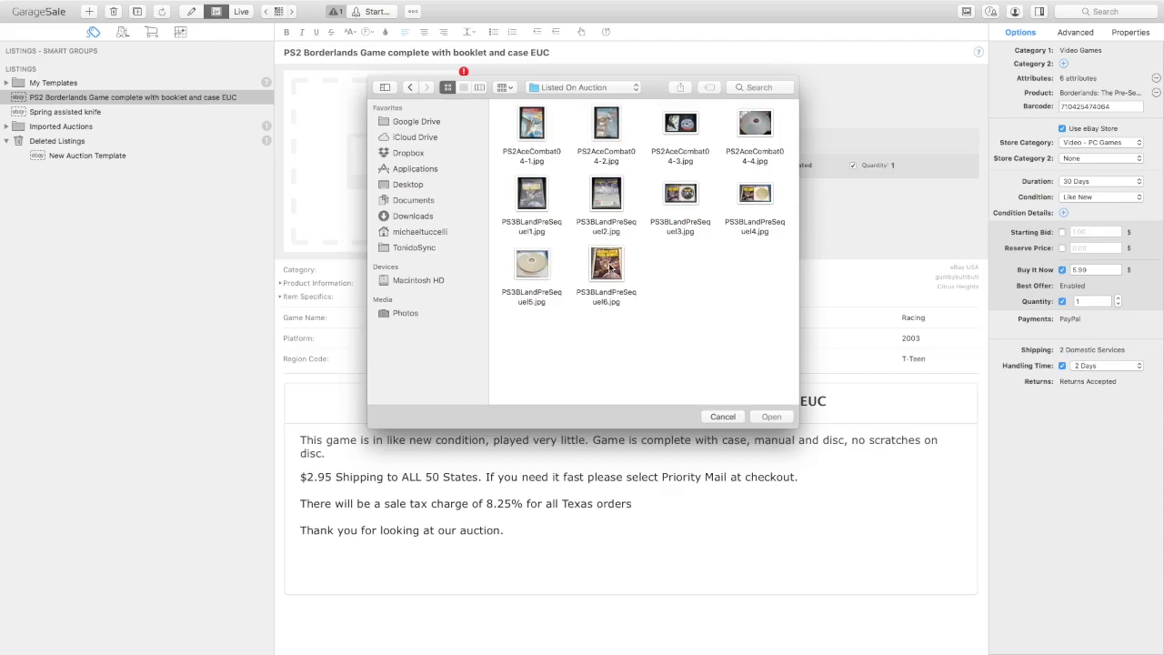
- Add the six images PS3BLandPreSequel1.jpg through PS3BLandPreSequel6.jpg to the listing
click(540, 209)
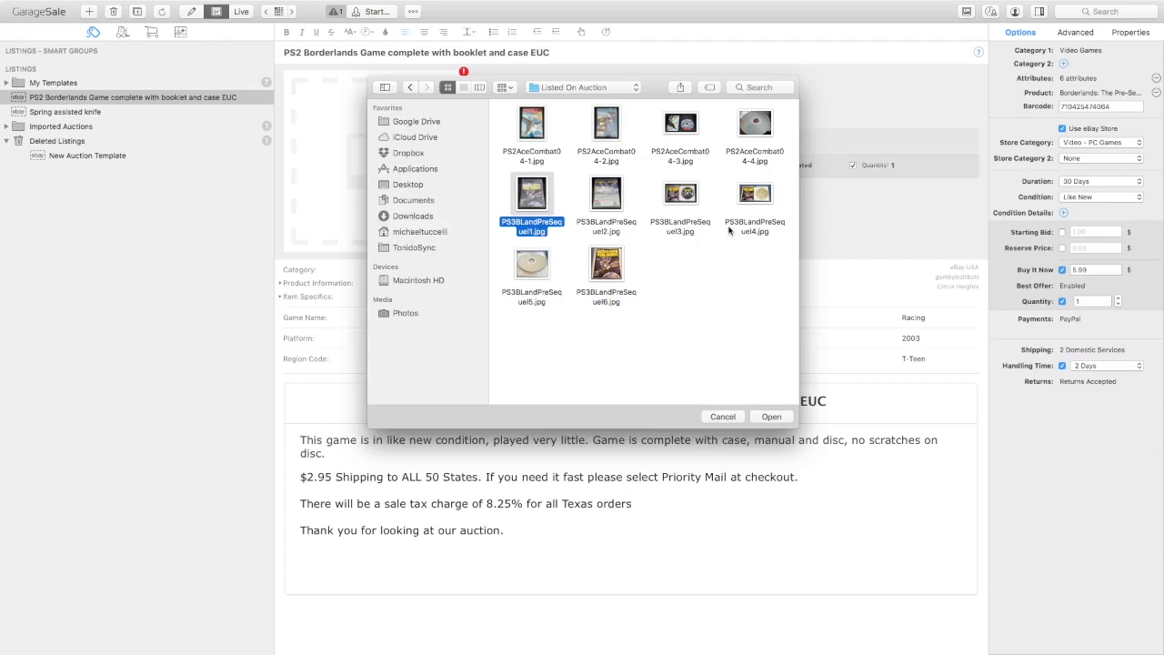
super+click(619, 224)
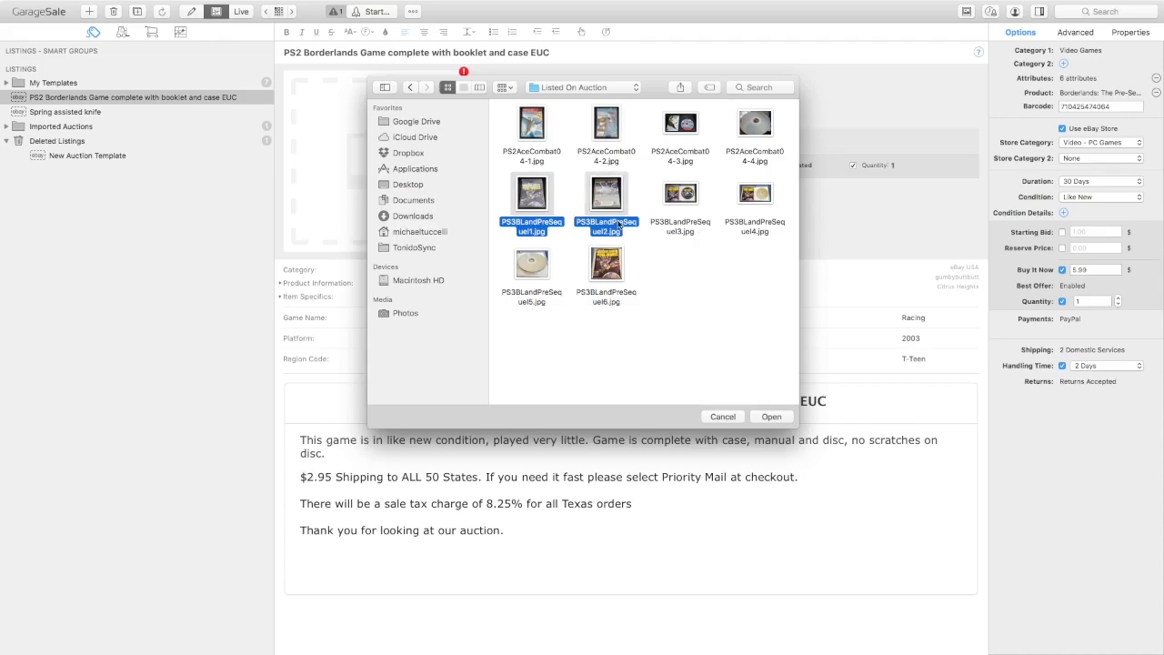
super+click(654, 228)
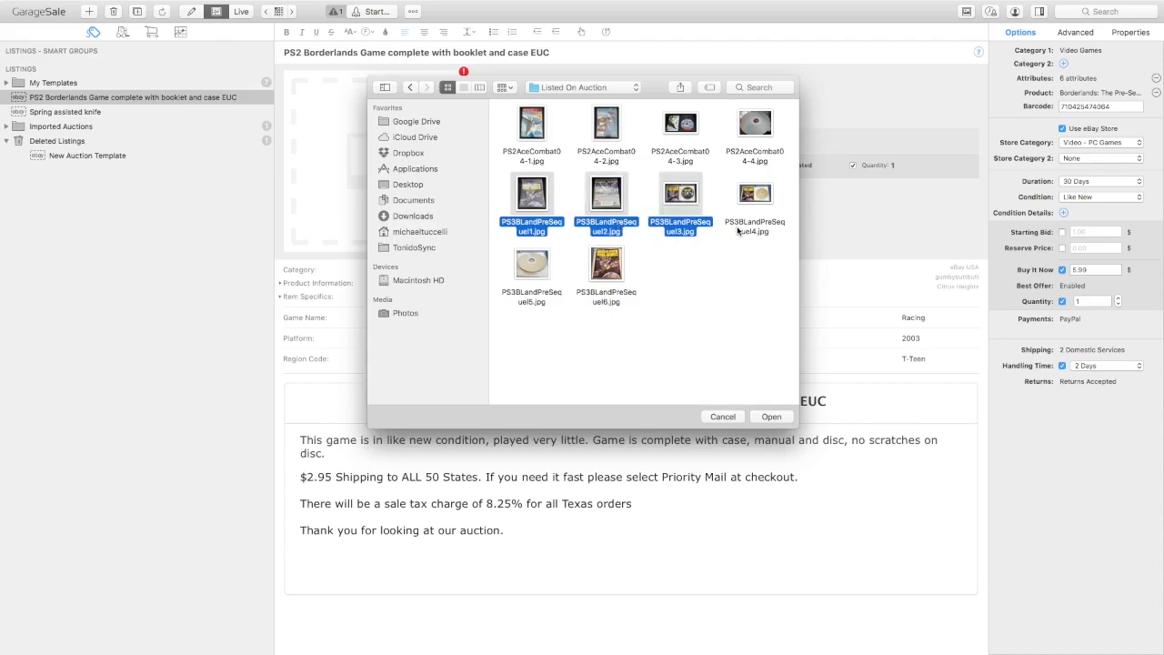
super+click(746, 229)
super+click(529, 277)
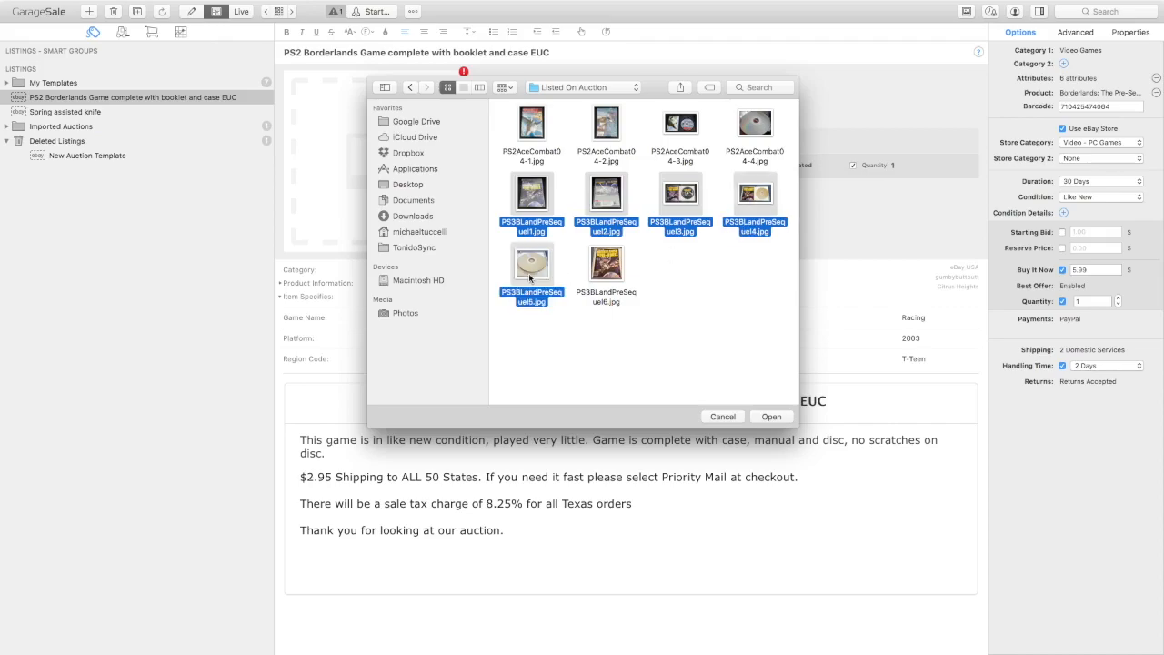
super+click(599, 273)
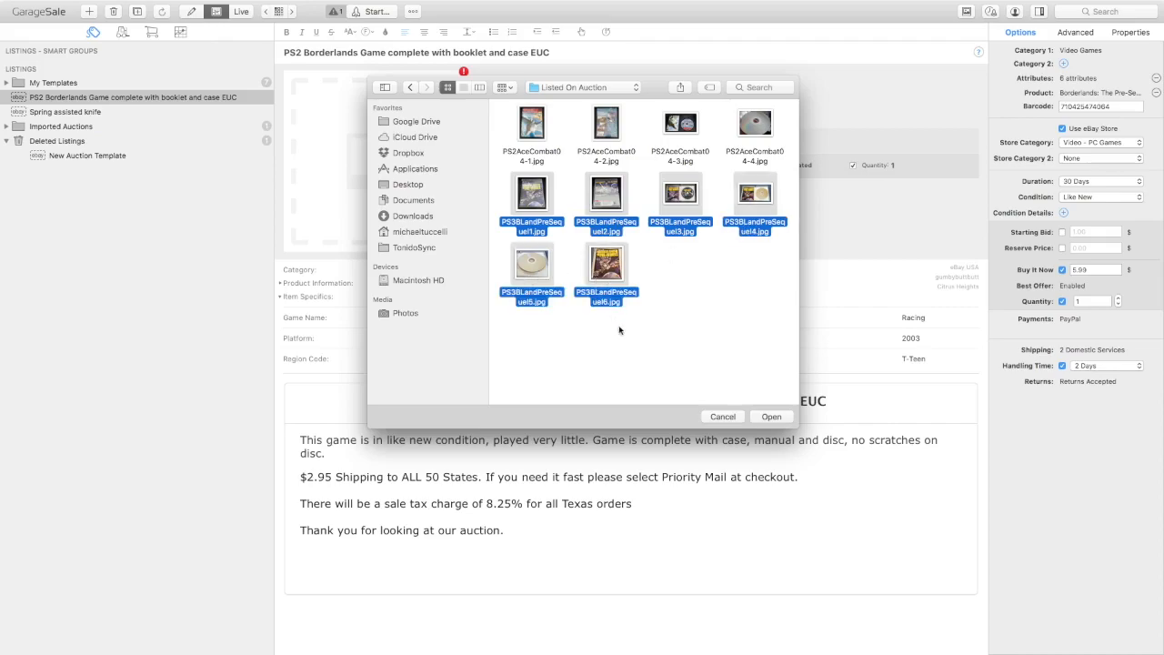
click(764, 417)
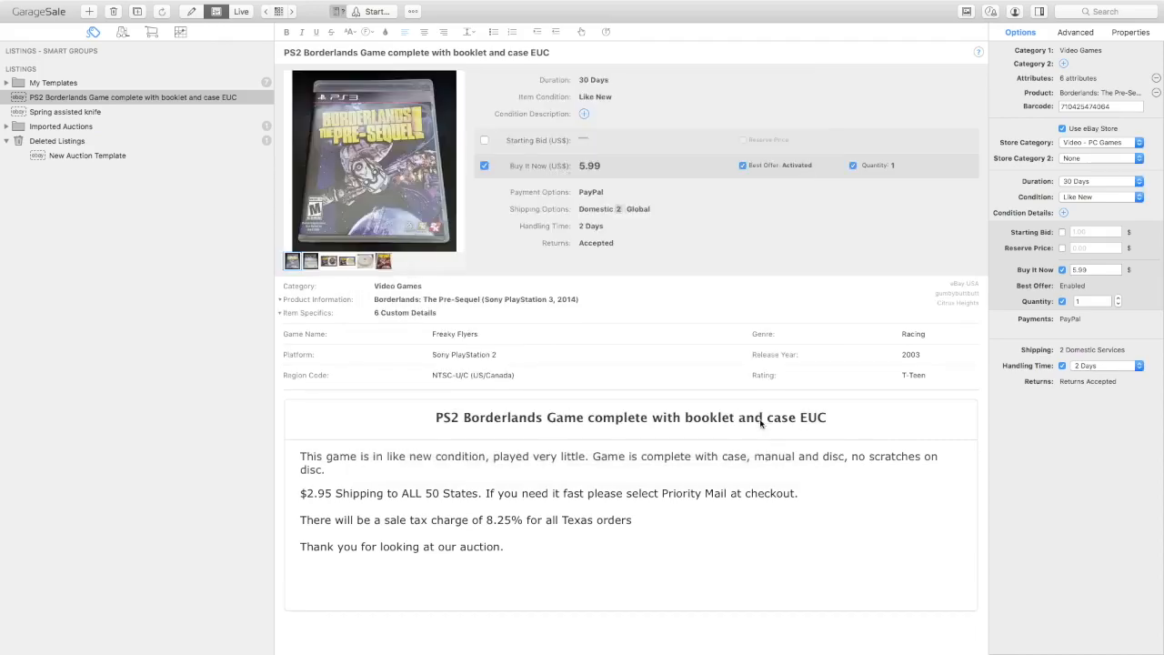
- Preview the added game images one by one using the listing's thumbnails
click(310, 262)
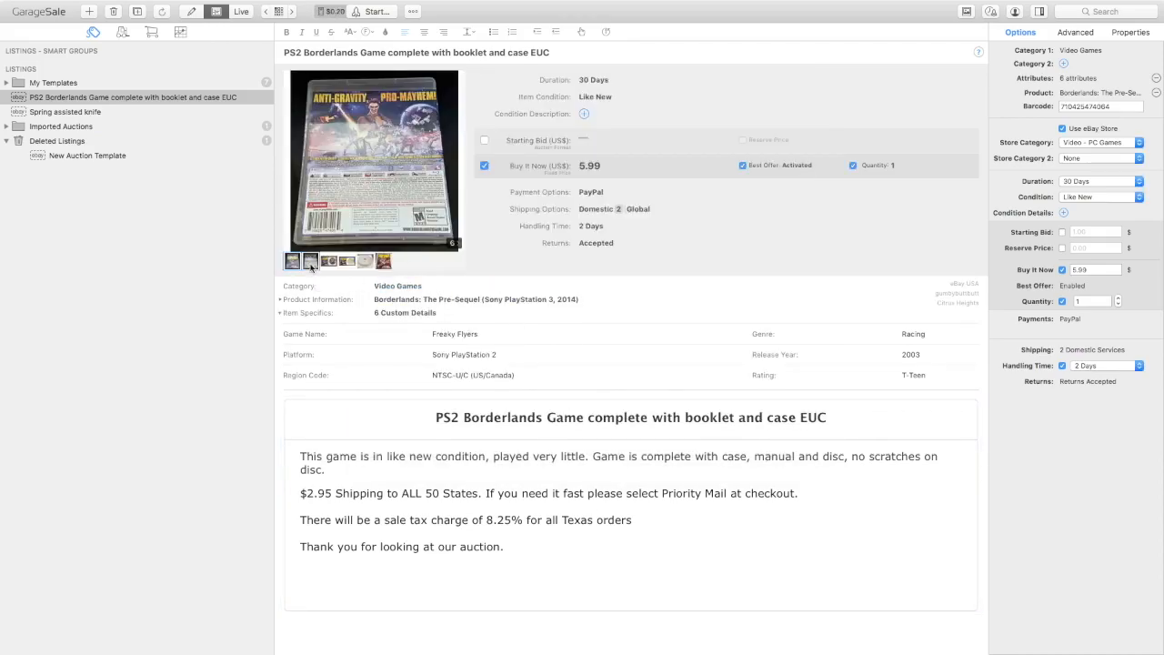
click(328, 263)
click(342, 264)
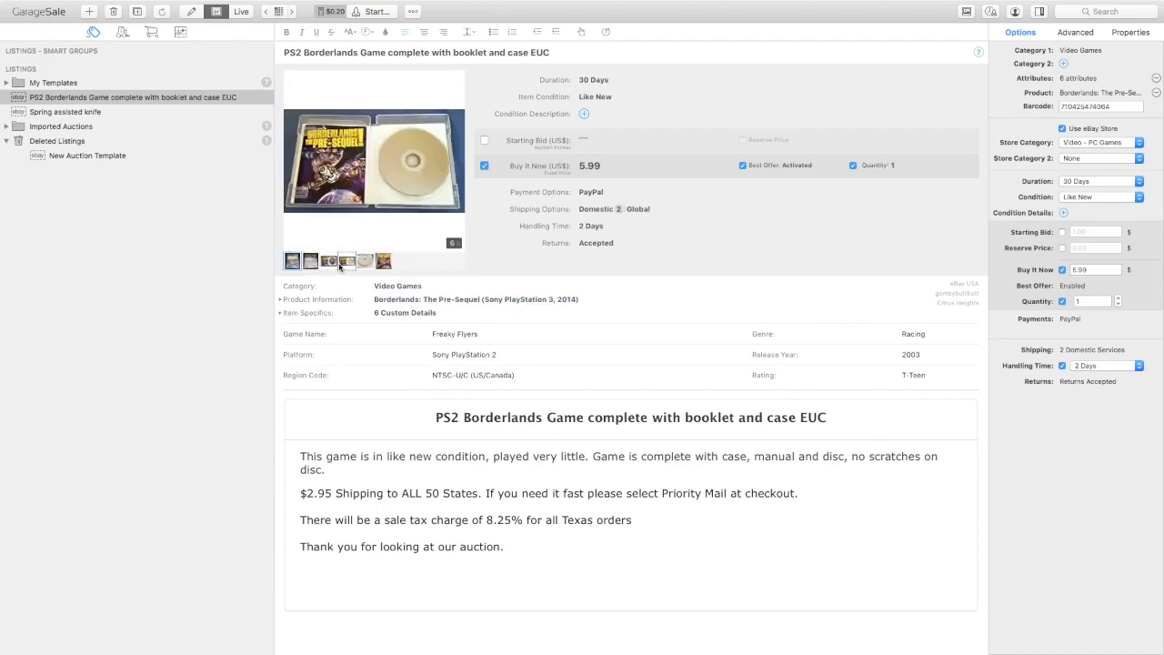
click(364, 263)
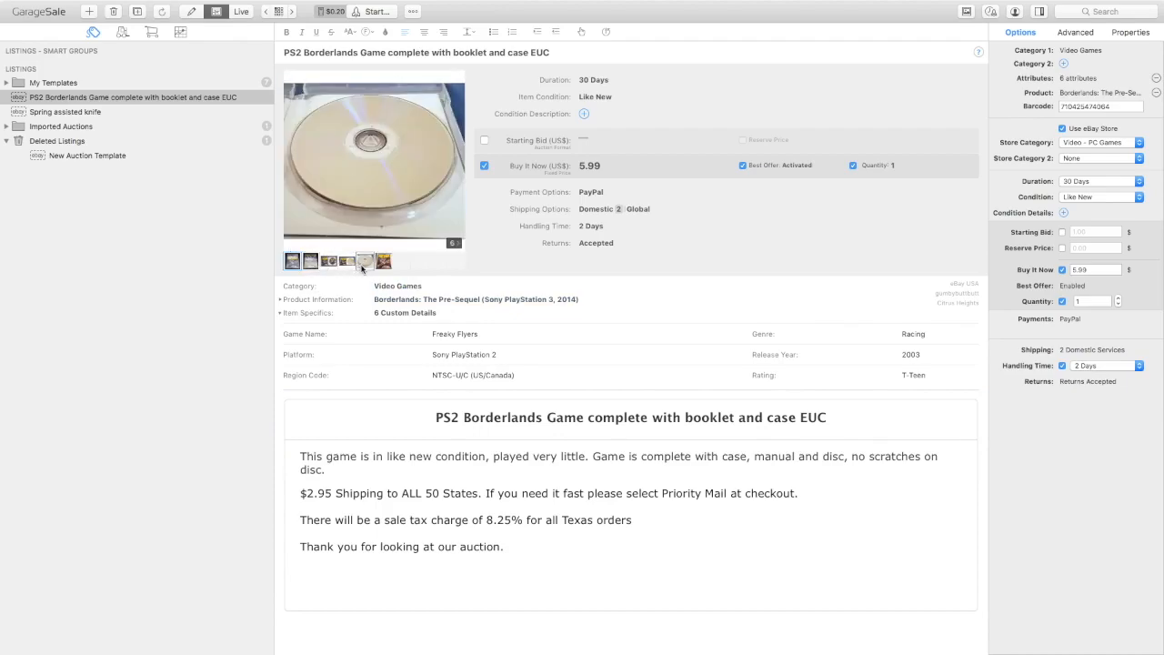
click(329, 263)
click(314, 264)
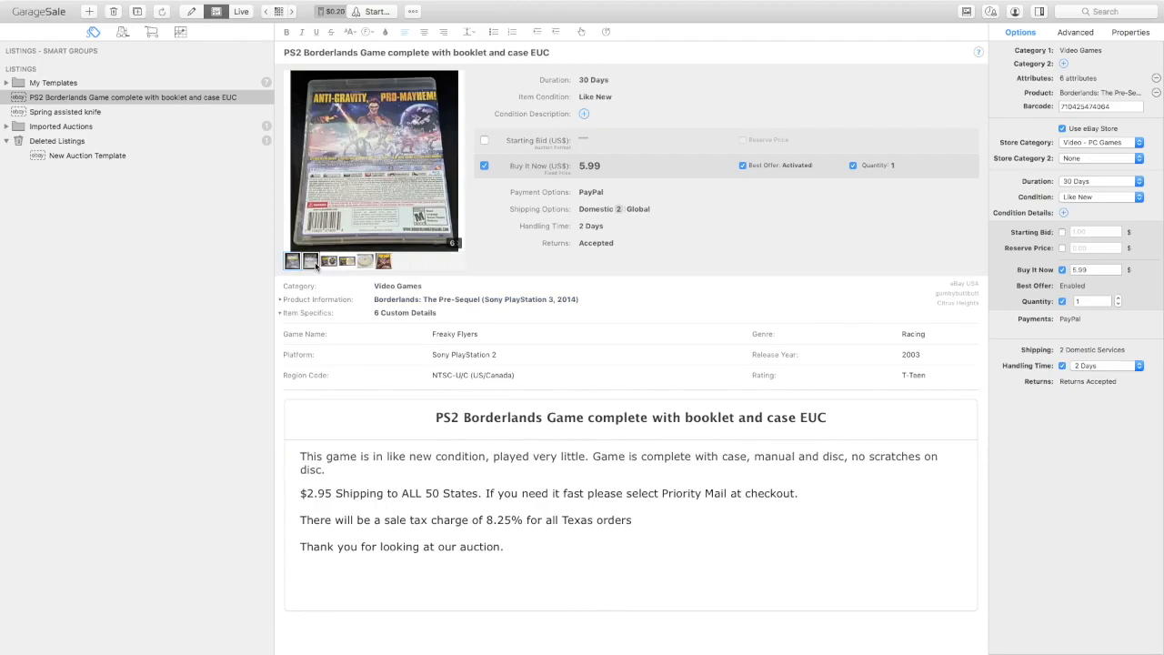
- Delete the sixth image, showing the booklet cover, and move the disc close-up to third place in the image order
click(383, 263)
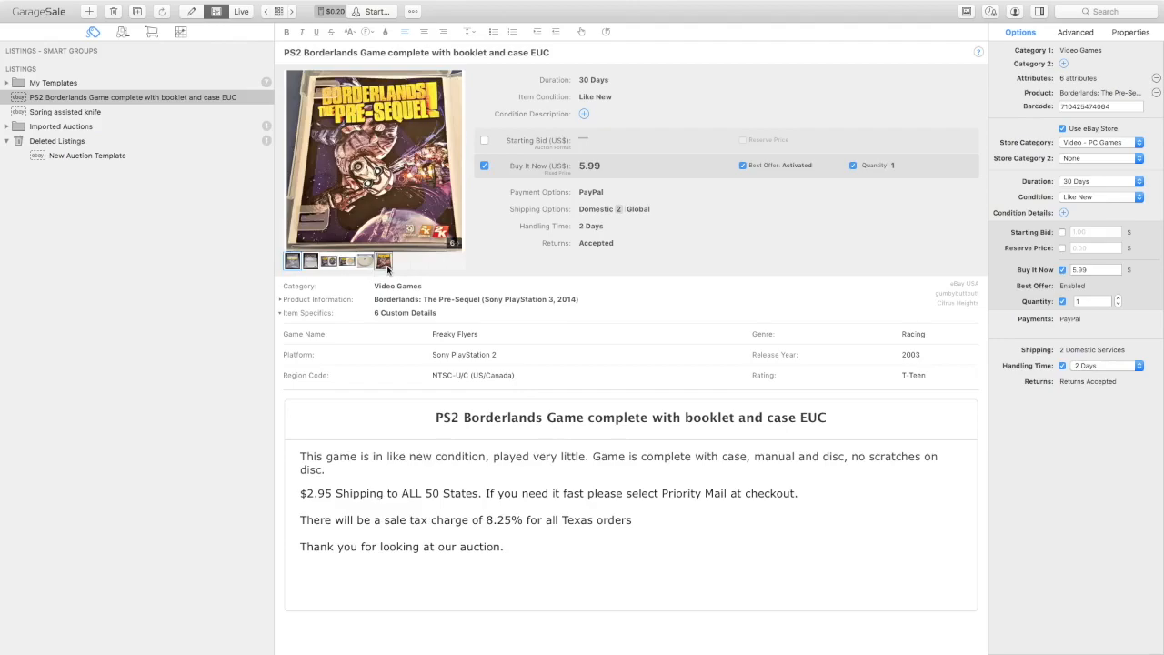
right_click(388, 266)
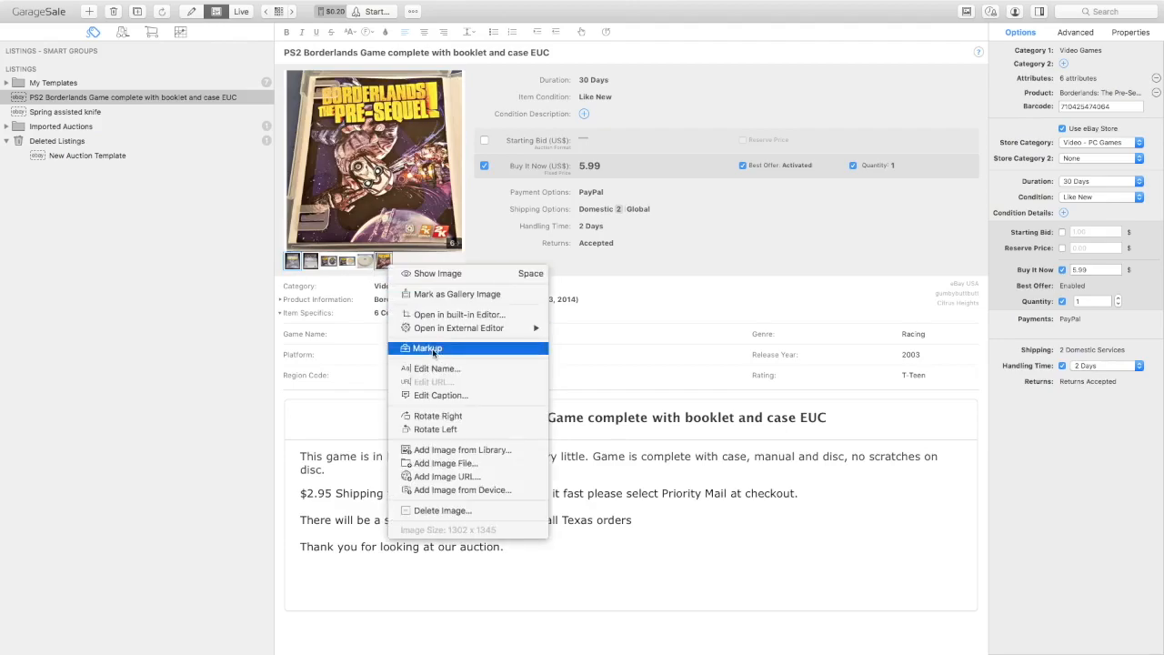
click(435, 511)
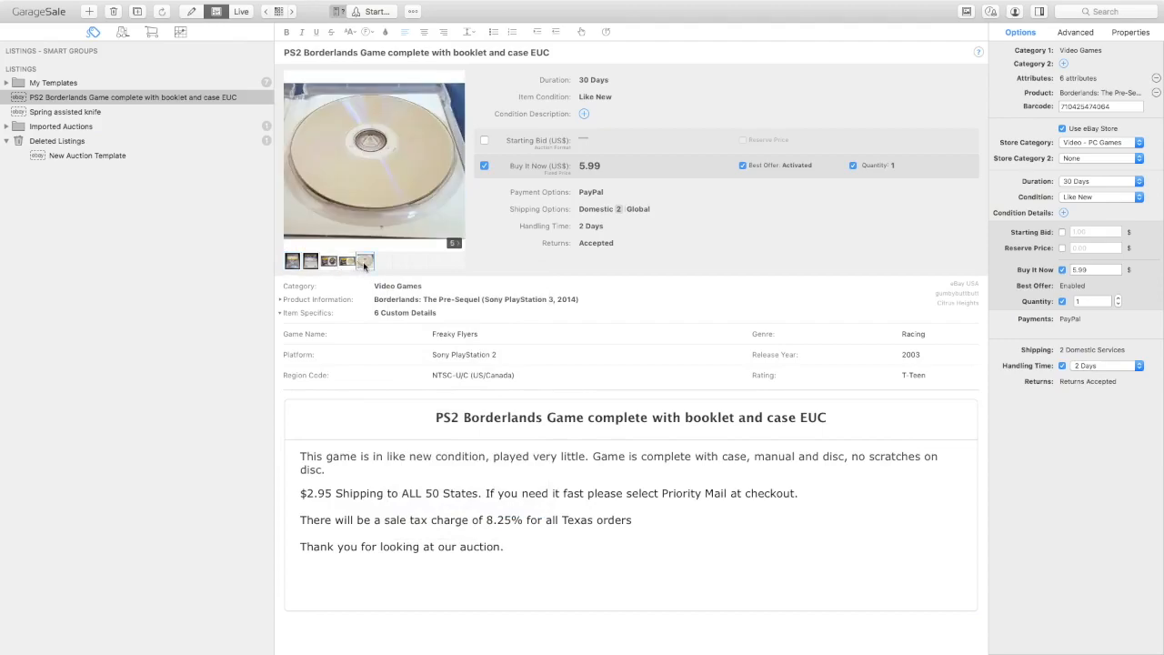
drag(365, 265, 344, 267)
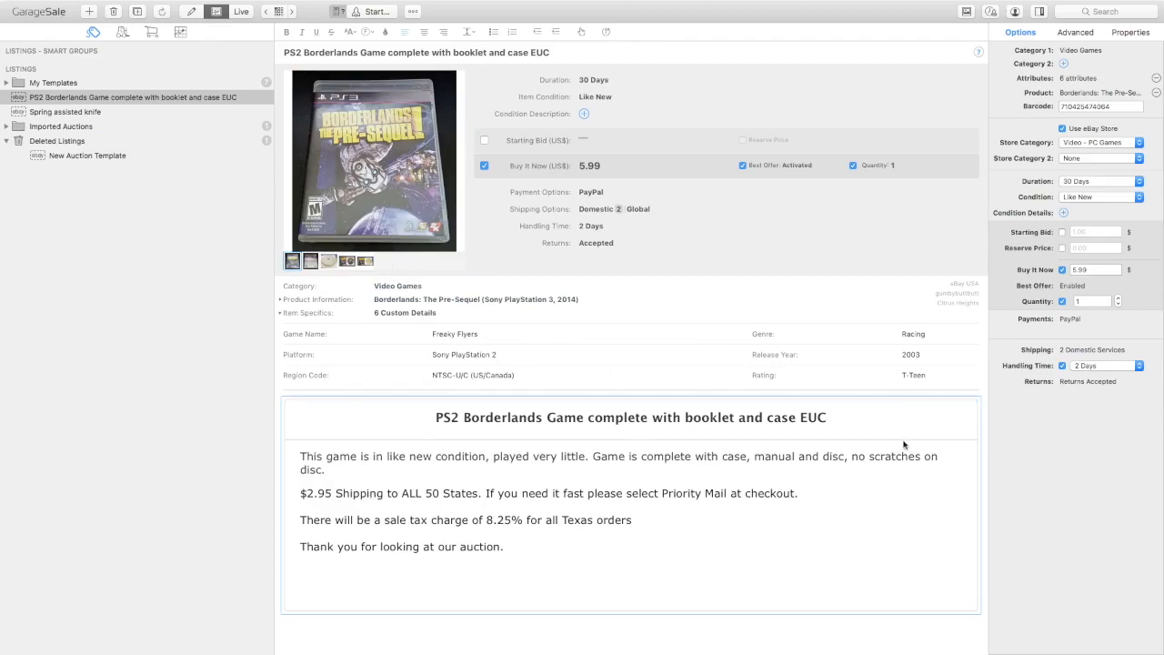
- Review the listing's return policy and advanced options, including variations, without adding the suggested ones, and return to the main options
click(1093, 382)
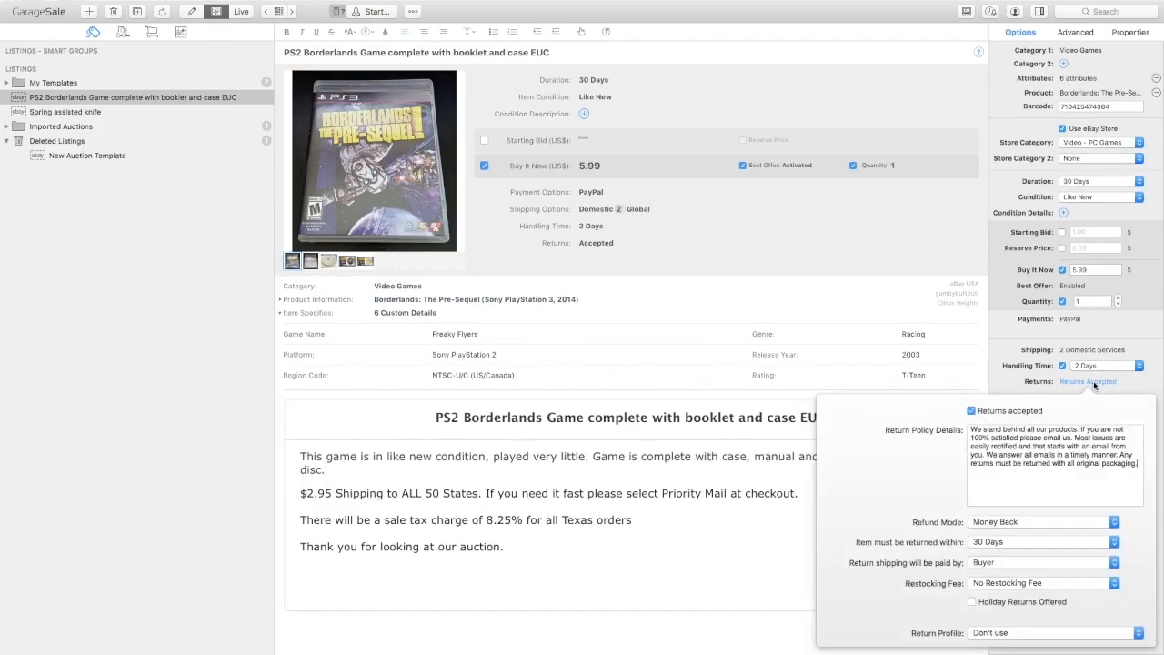
click(1001, 383)
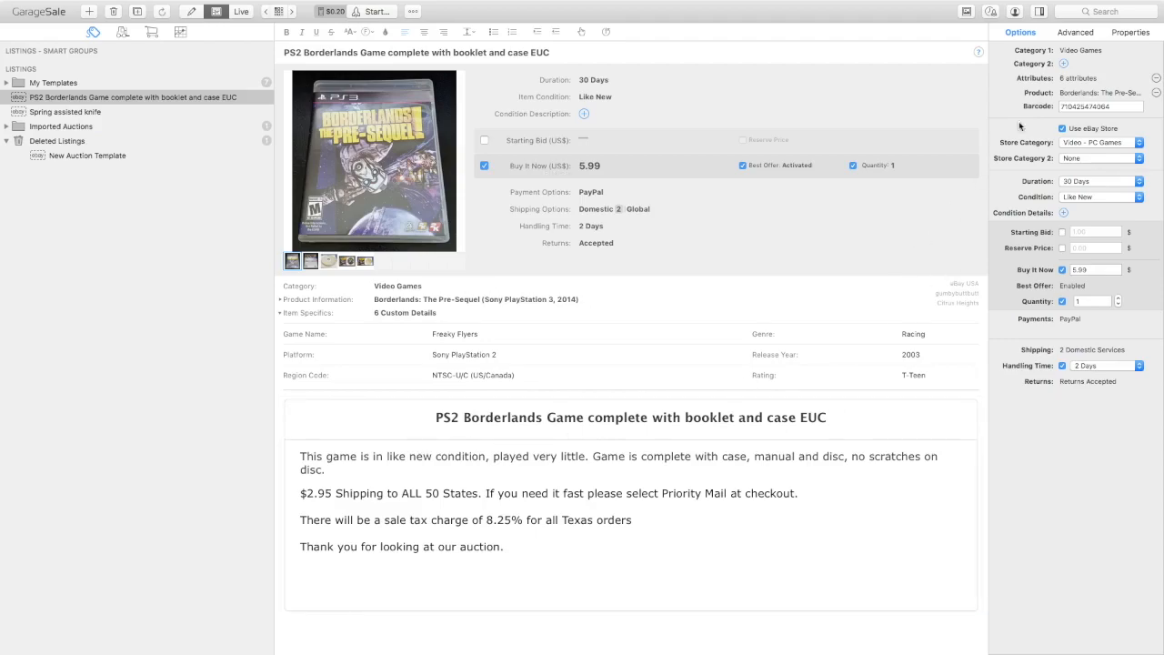
click(1064, 33)
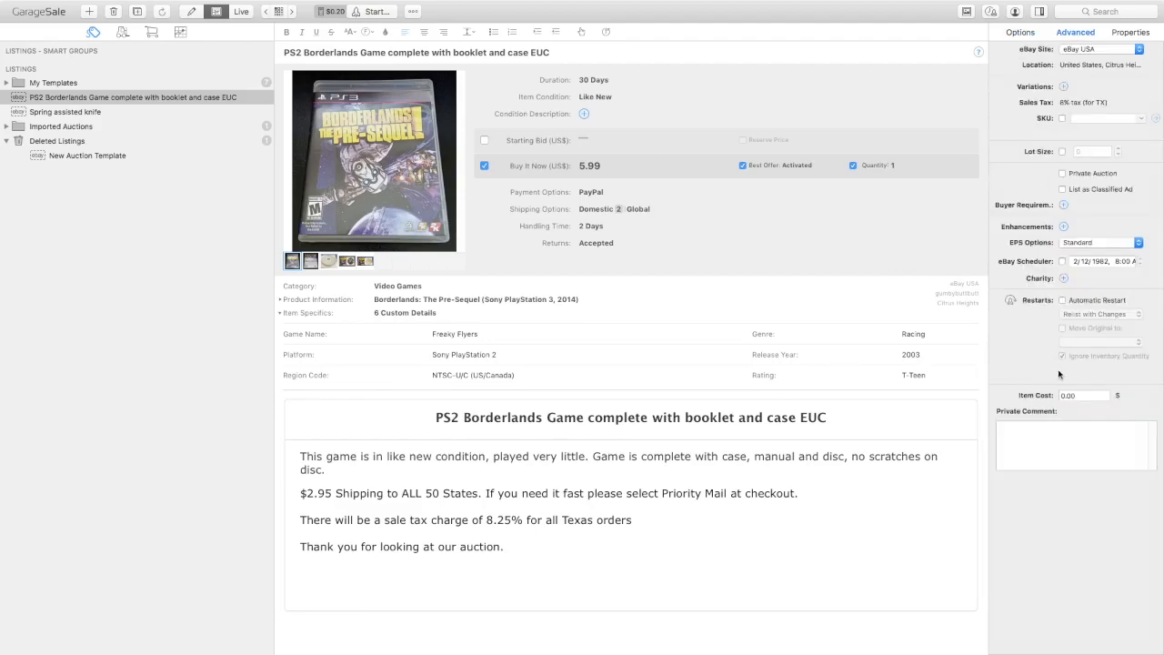
click(1065, 86)
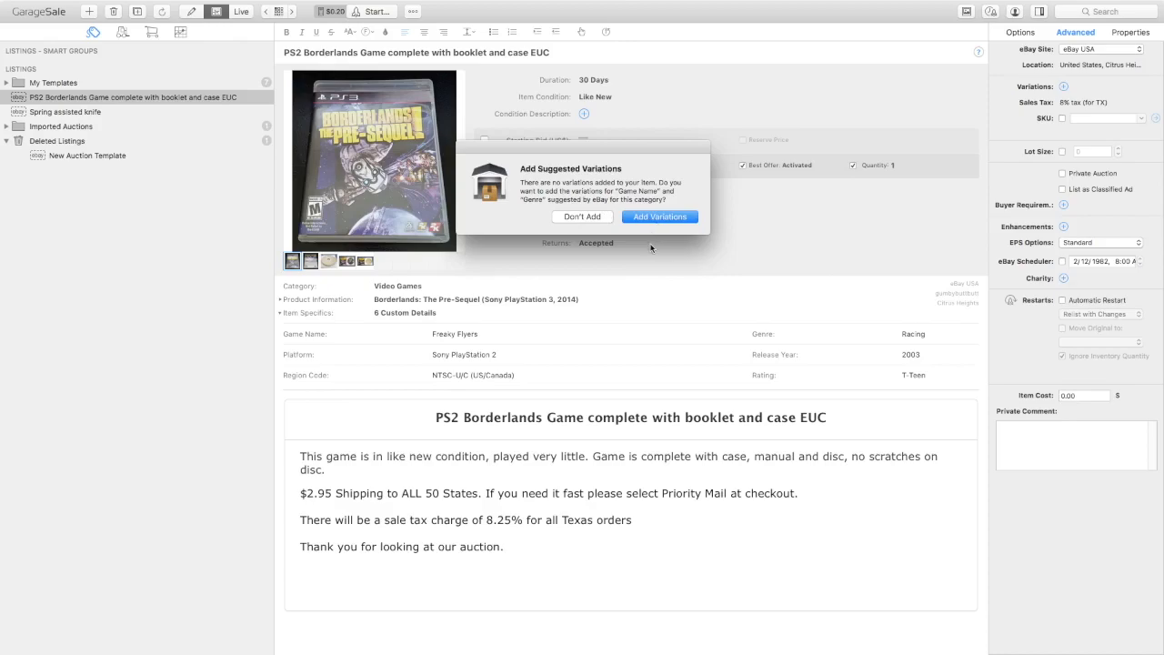
click(589, 219)
click(806, 316)
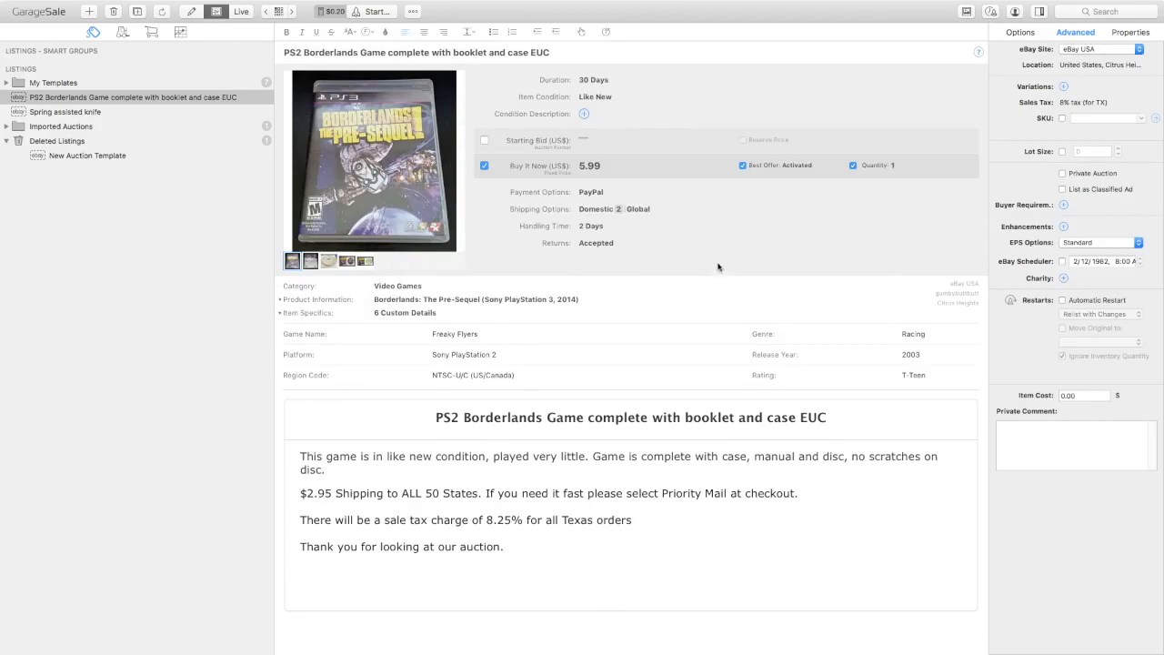
click(1021, 33)
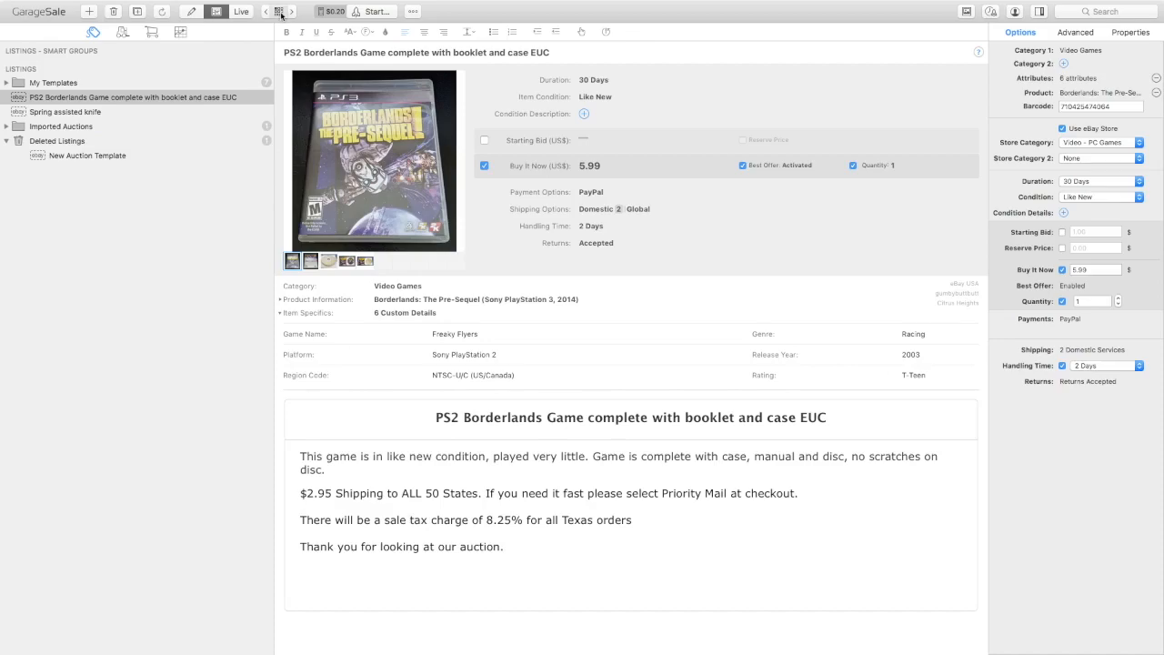
- Try the Photopile (white) and No Design listing designs, and set the design back to Just White
click(280, 13)
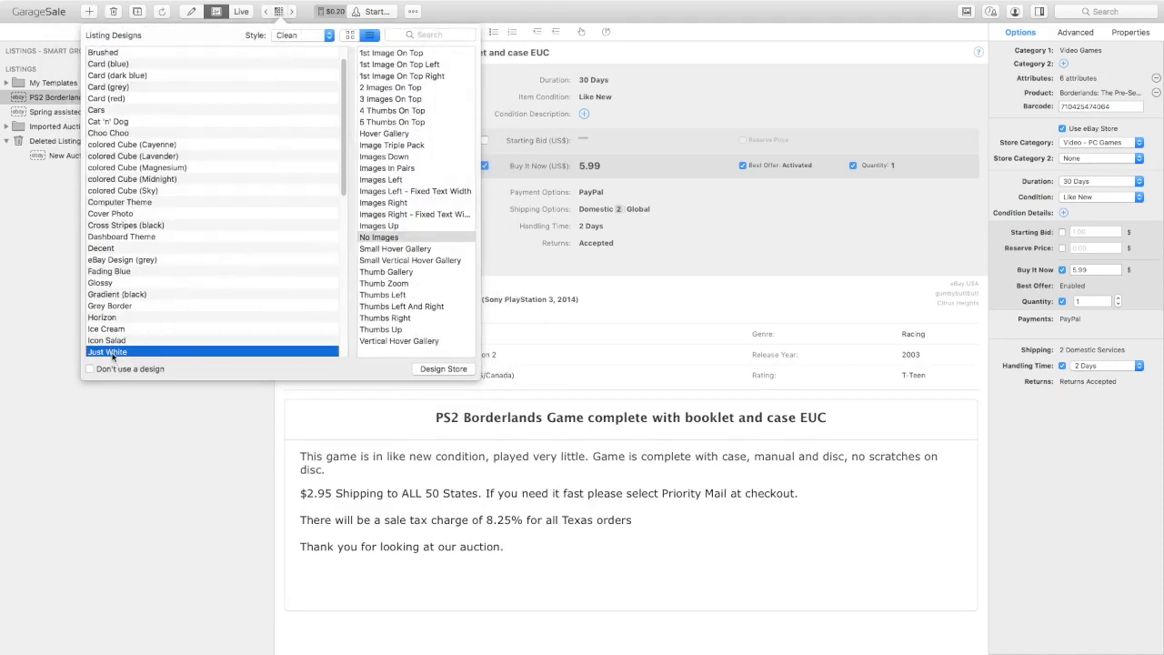
scroll(112, 357, down, 5)
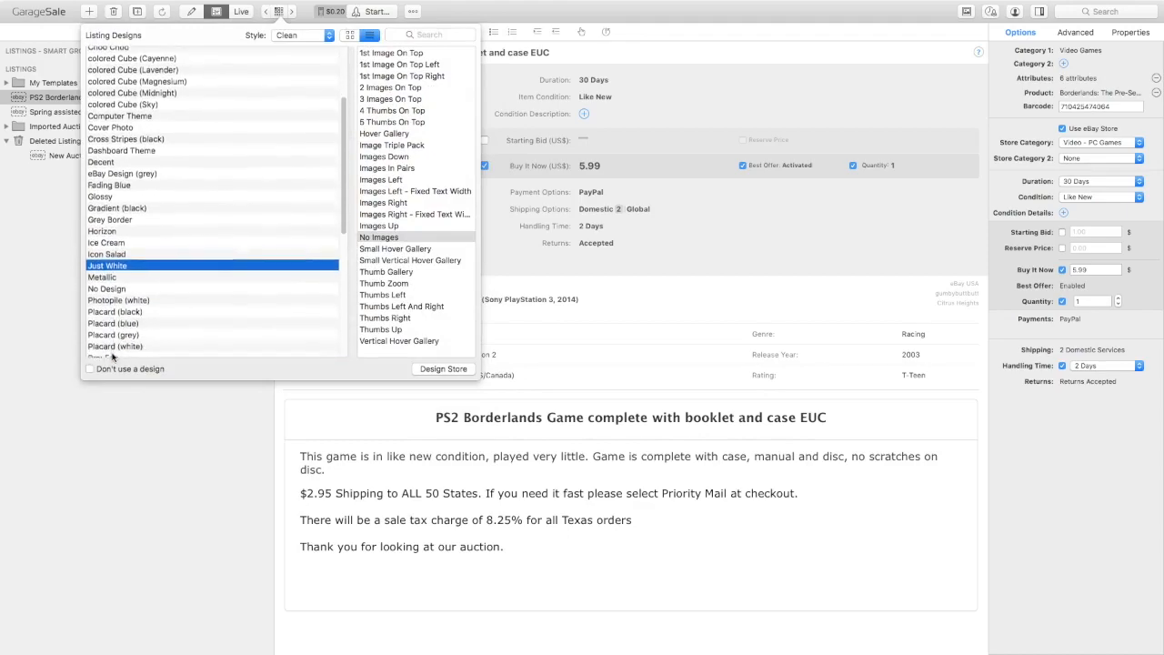
click(115, 298)
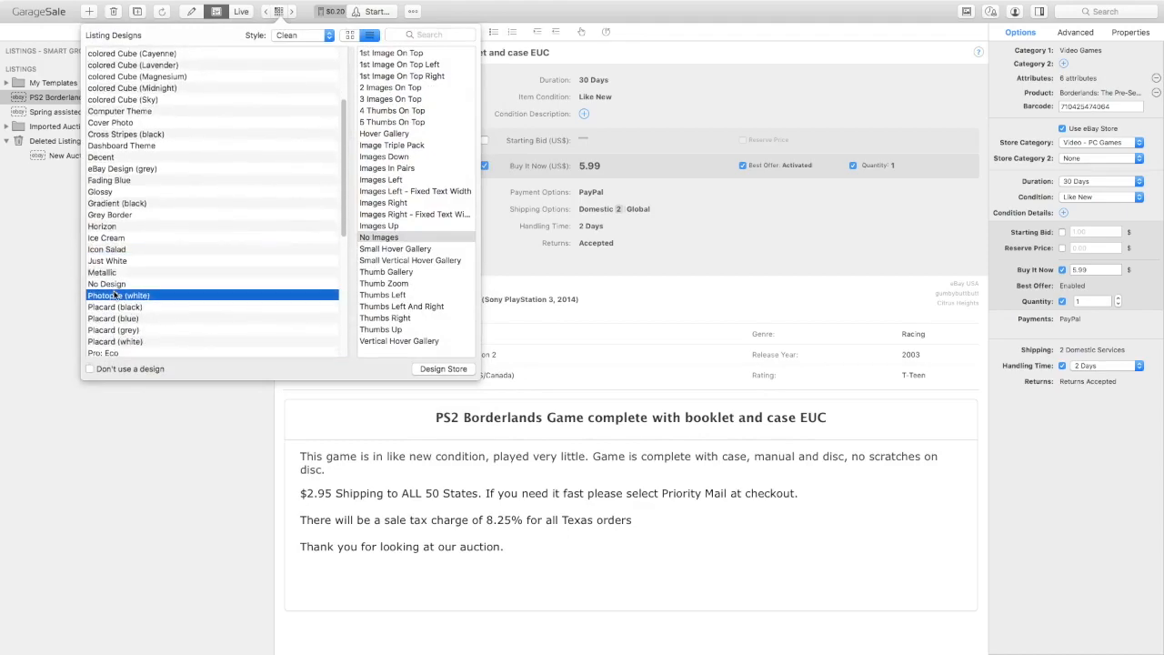
scroll(115, 296, down, 1)
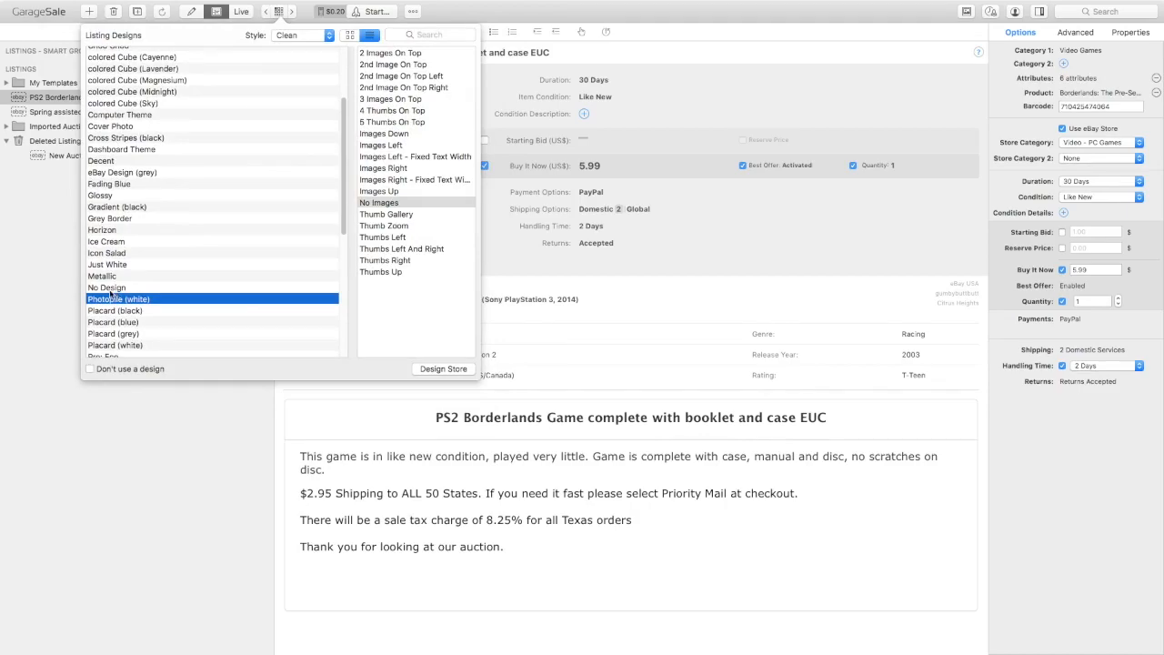
click(110, 290)
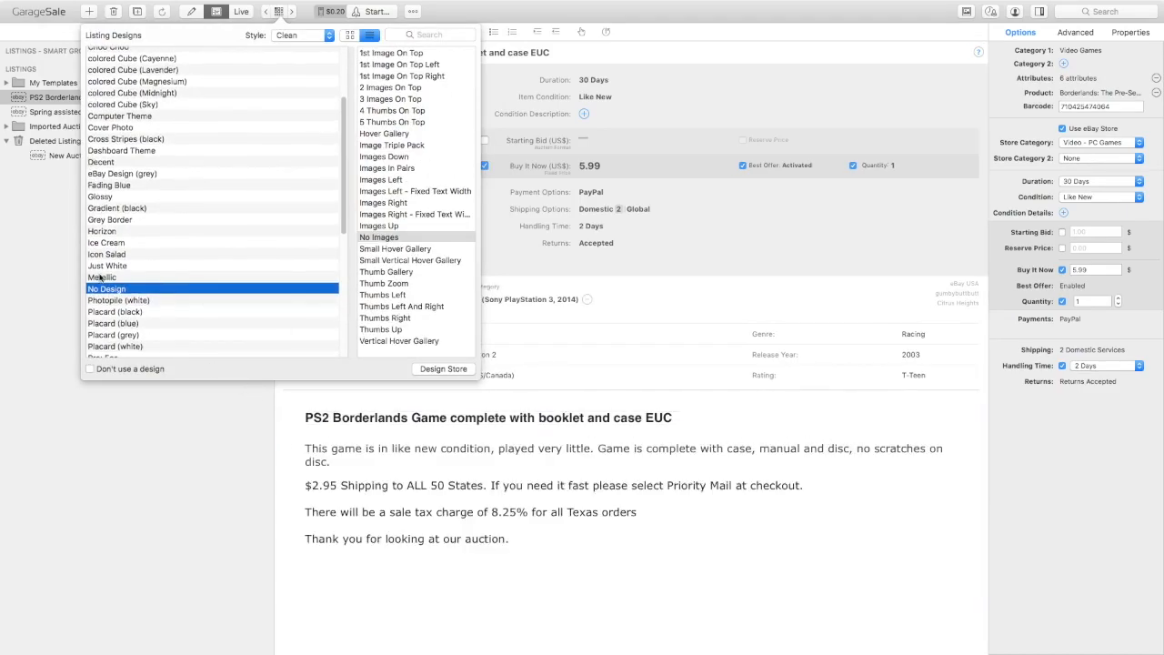
click(122, 268)
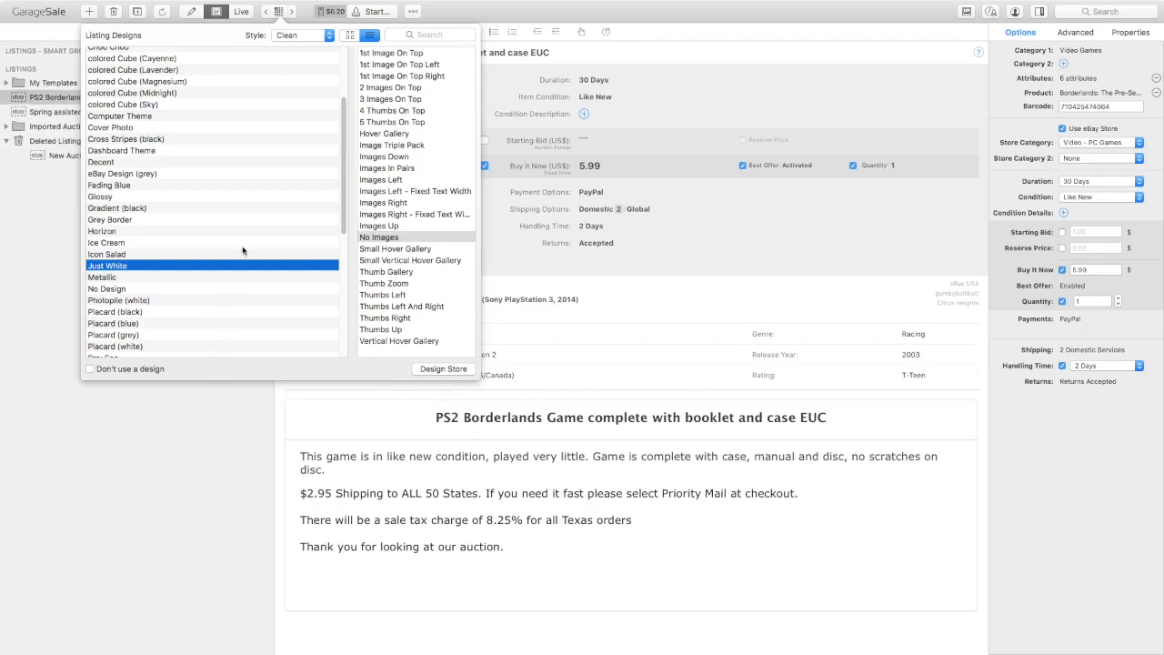
- Try the Computer Theme design on the PS2 Borderlands listing and inspect how the description looks in it
scroll(240, 249, down, 8)
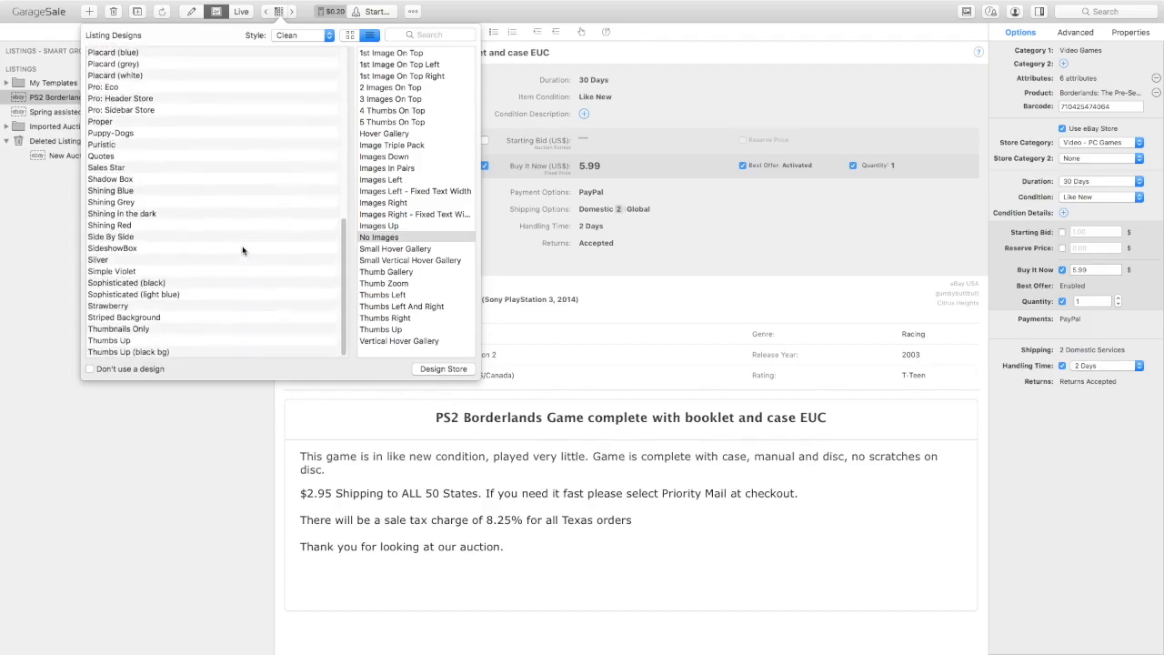
scroll(242, 250, up, 3)
scroll(241, 250, down, 3)
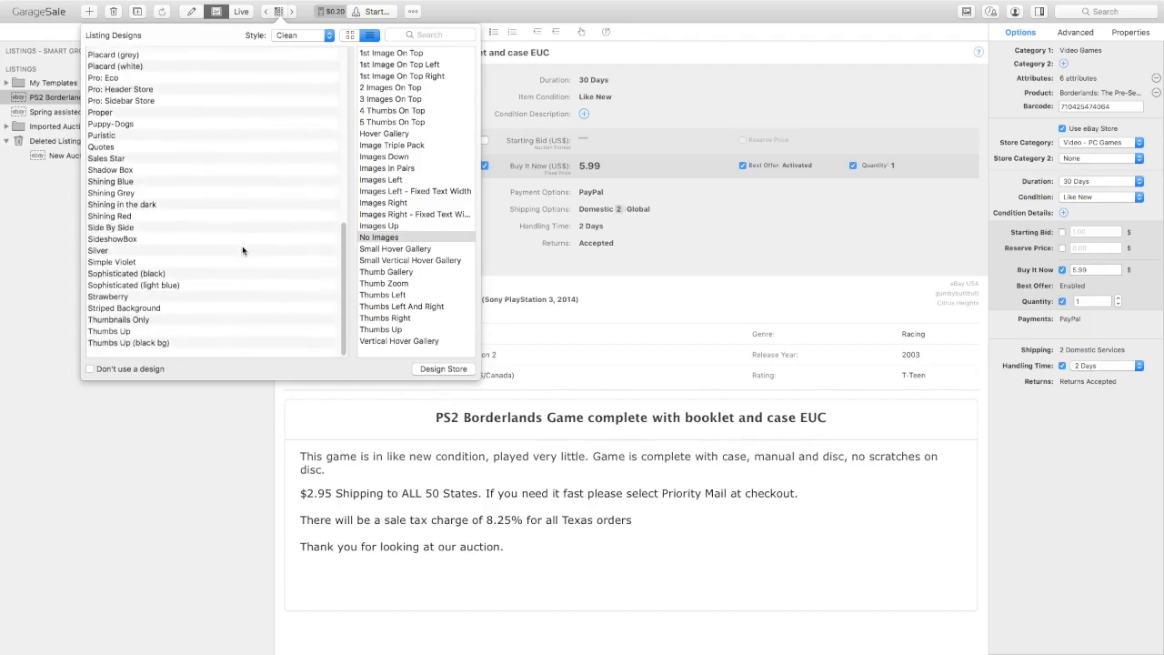
scroll(242, 251, up, 8)
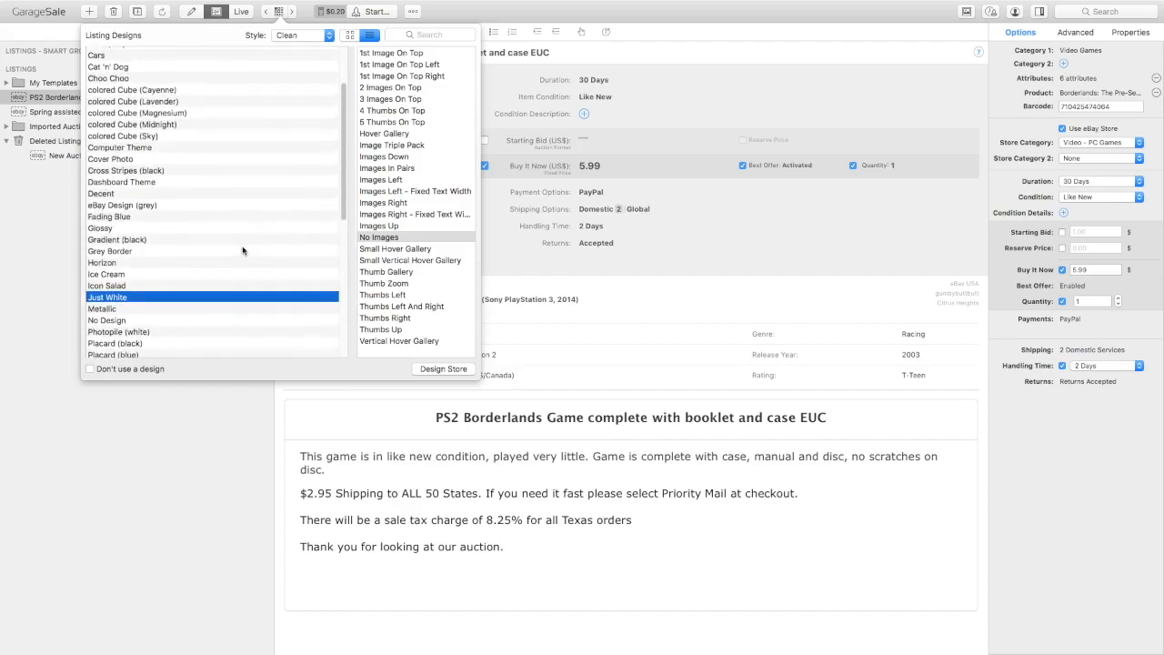
scroll(242, 250, up, 4)
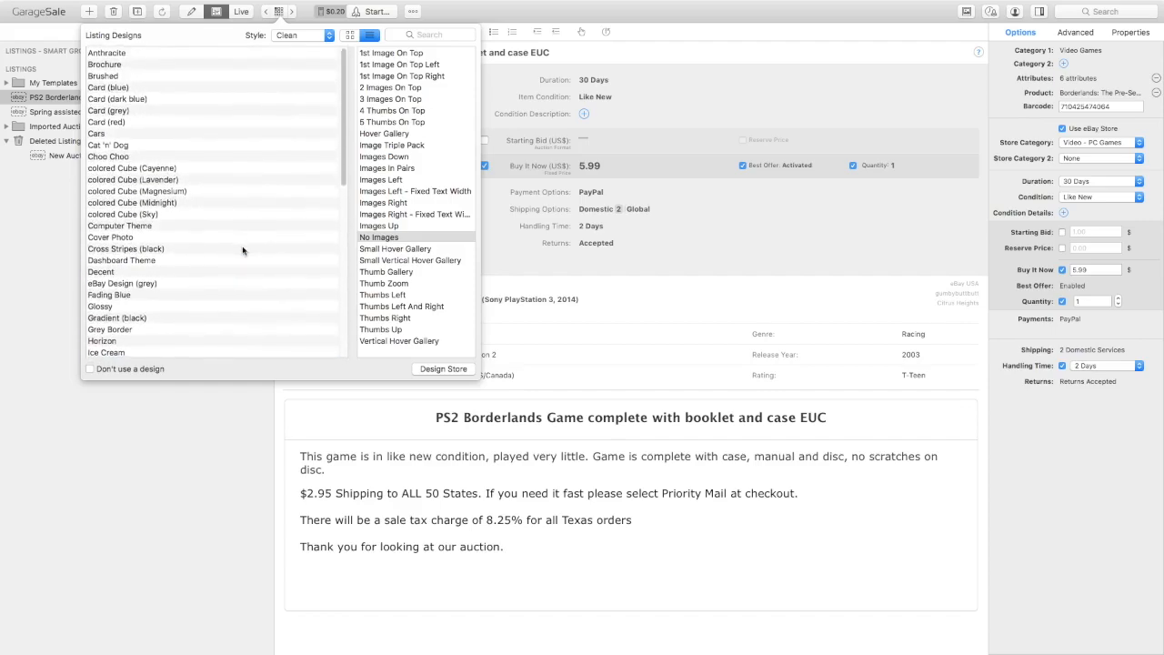
click(130, 226)
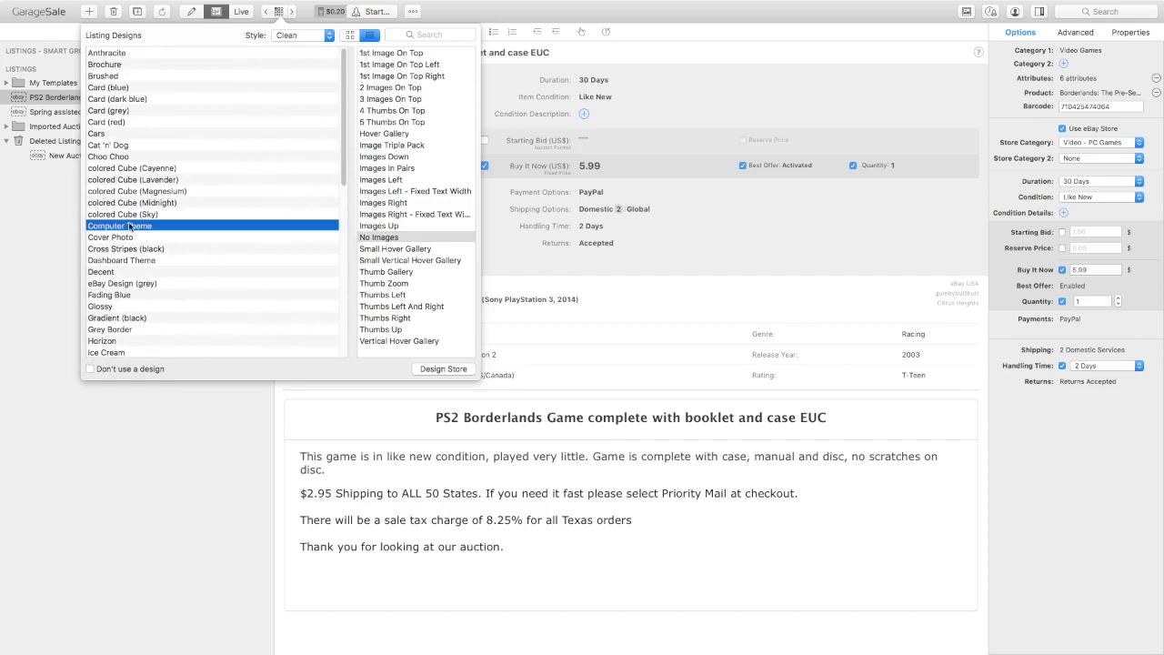
click(118, 412)
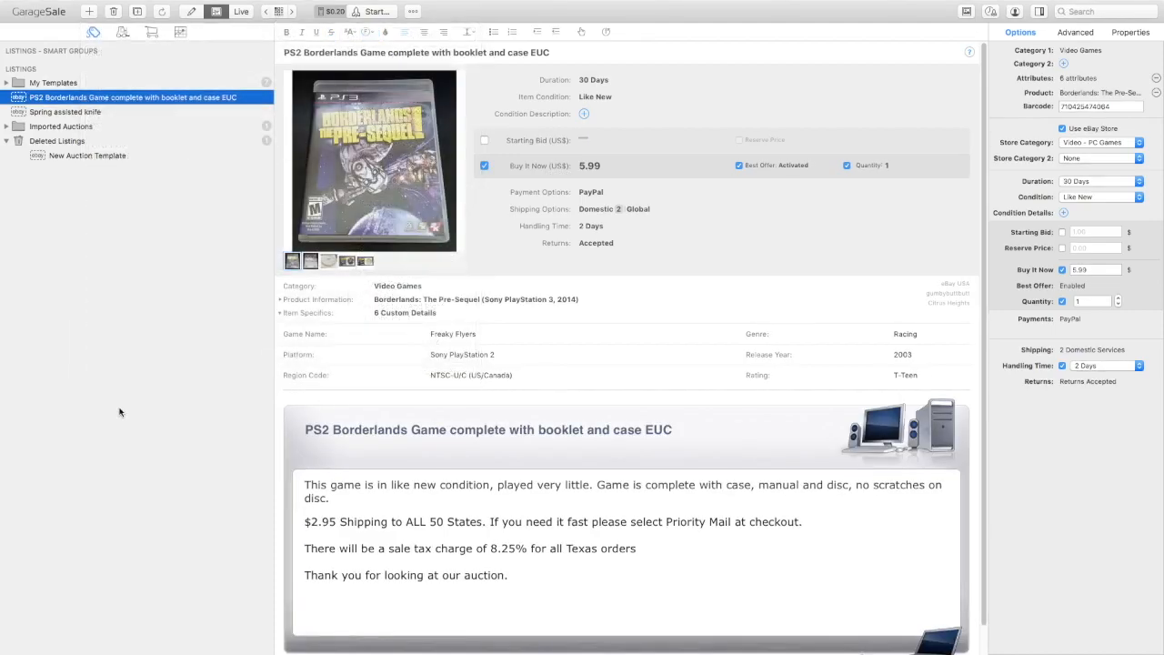
scroll(565, 488, down, 2)
drag(565, 492, 527, 457)
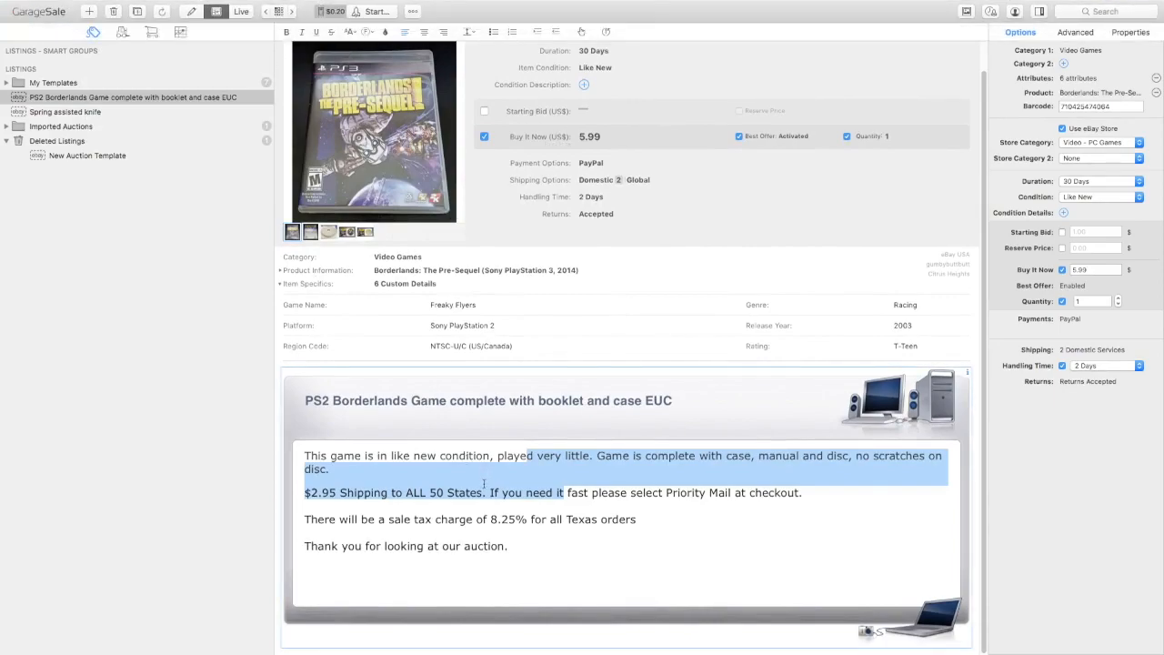
click(484, 483)
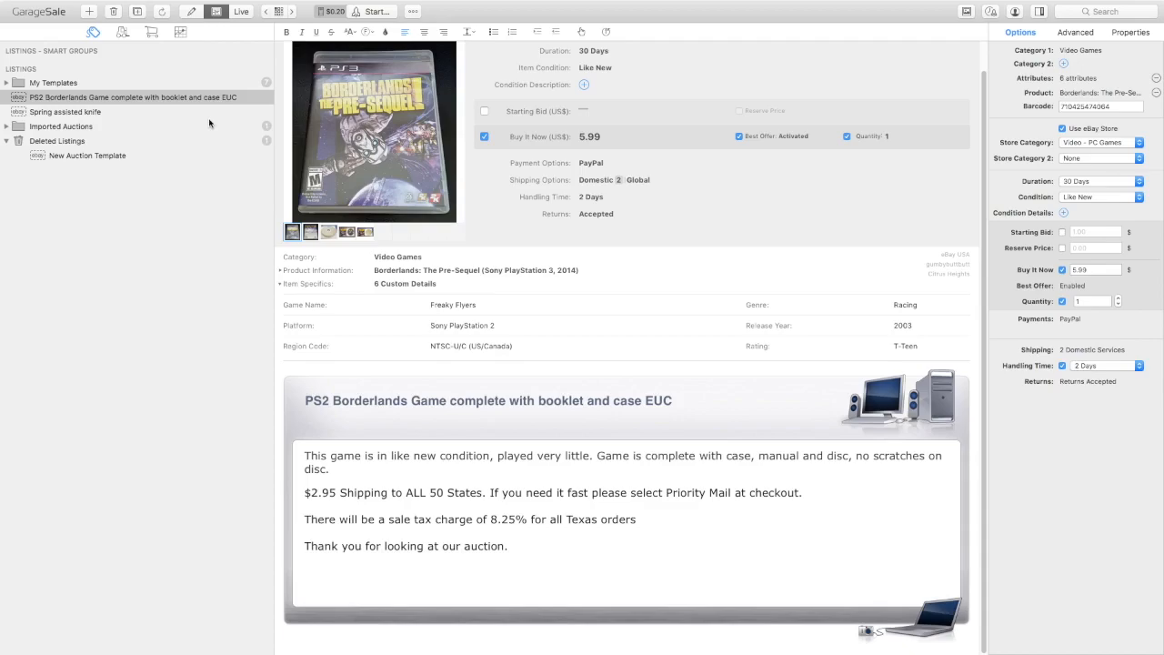
- Try the Dashboard Theme, Fading Blue and eBay Design (grey) designs on the Borderlands listing
click(279, 11)
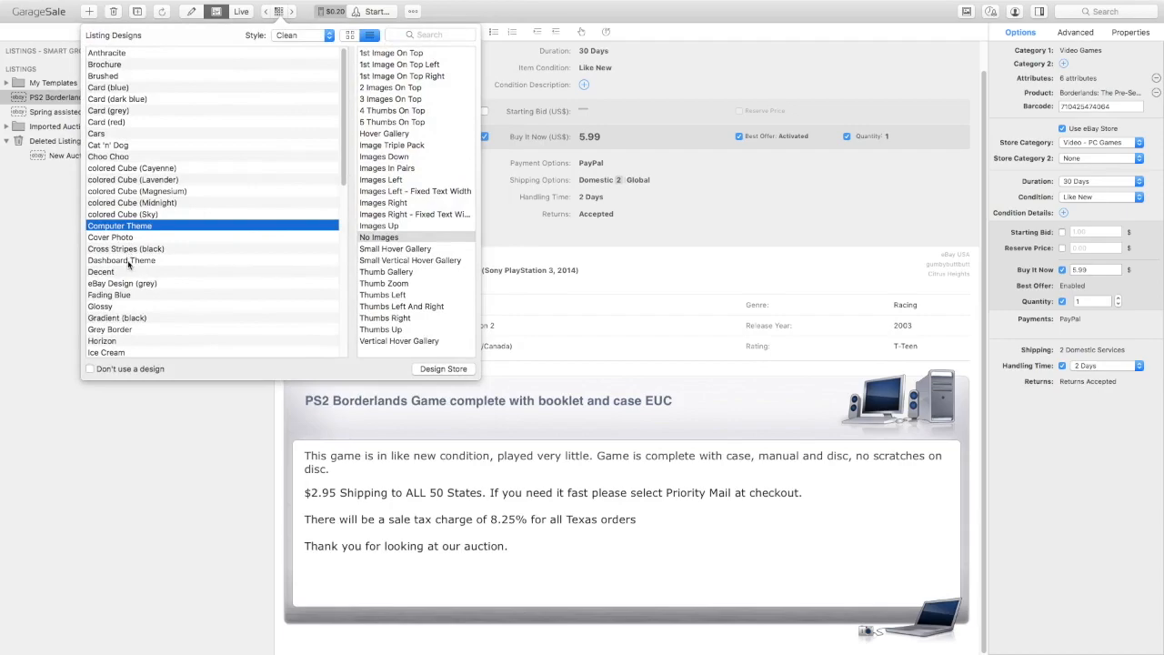
click(128, 262)
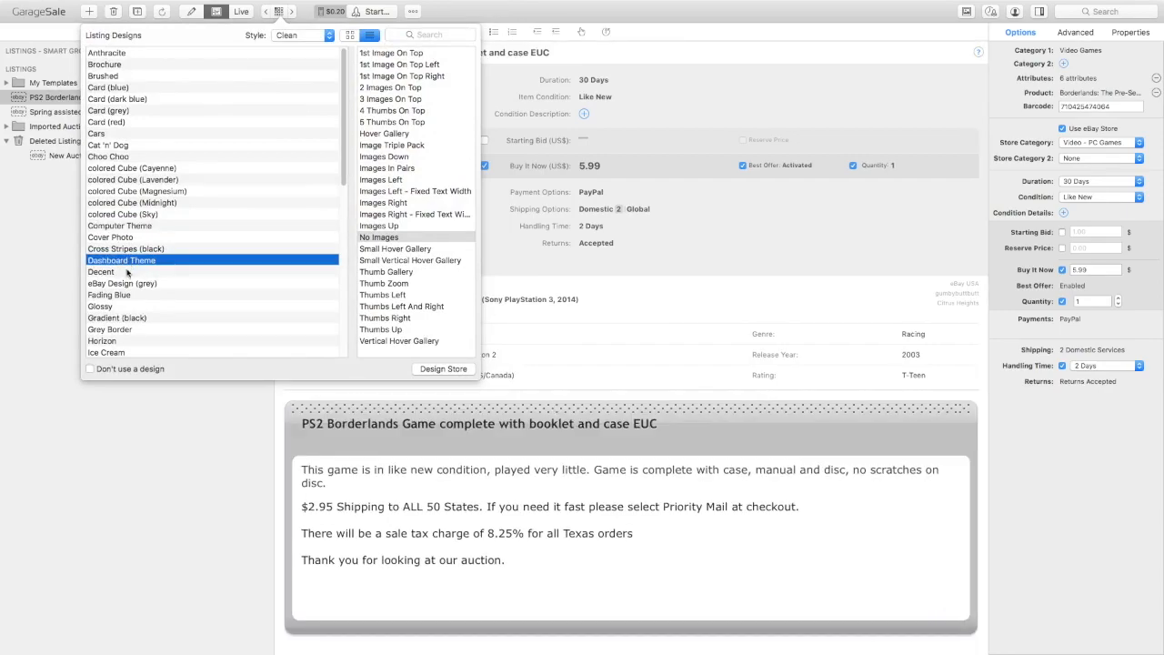
click(129, 293)
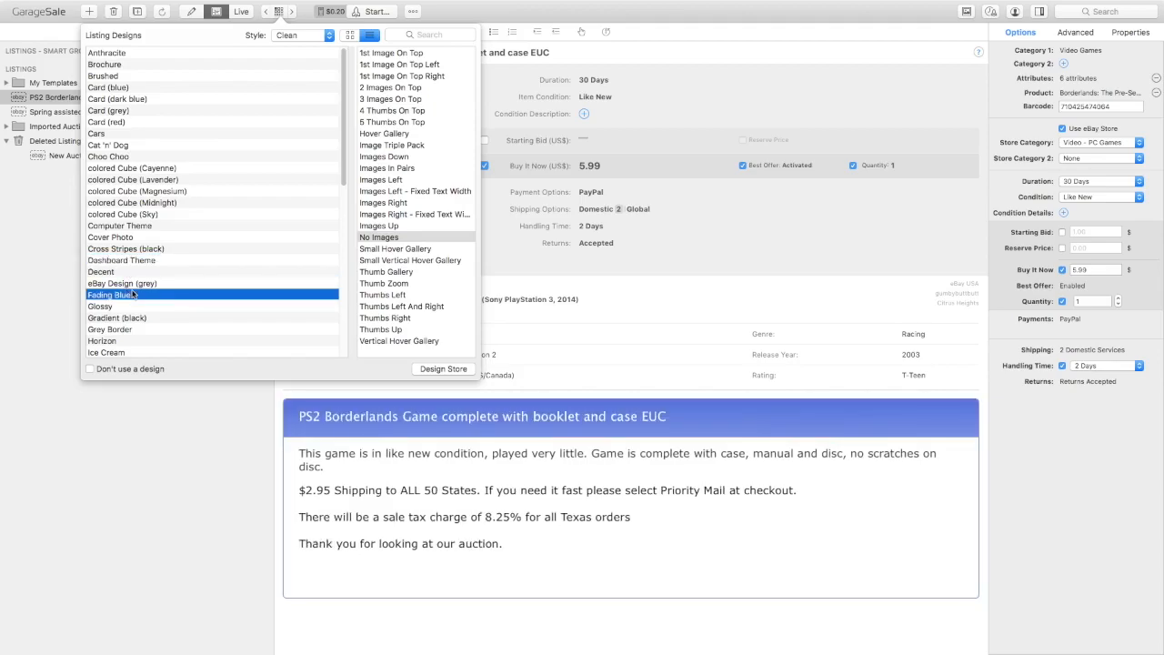
click(128, 284)
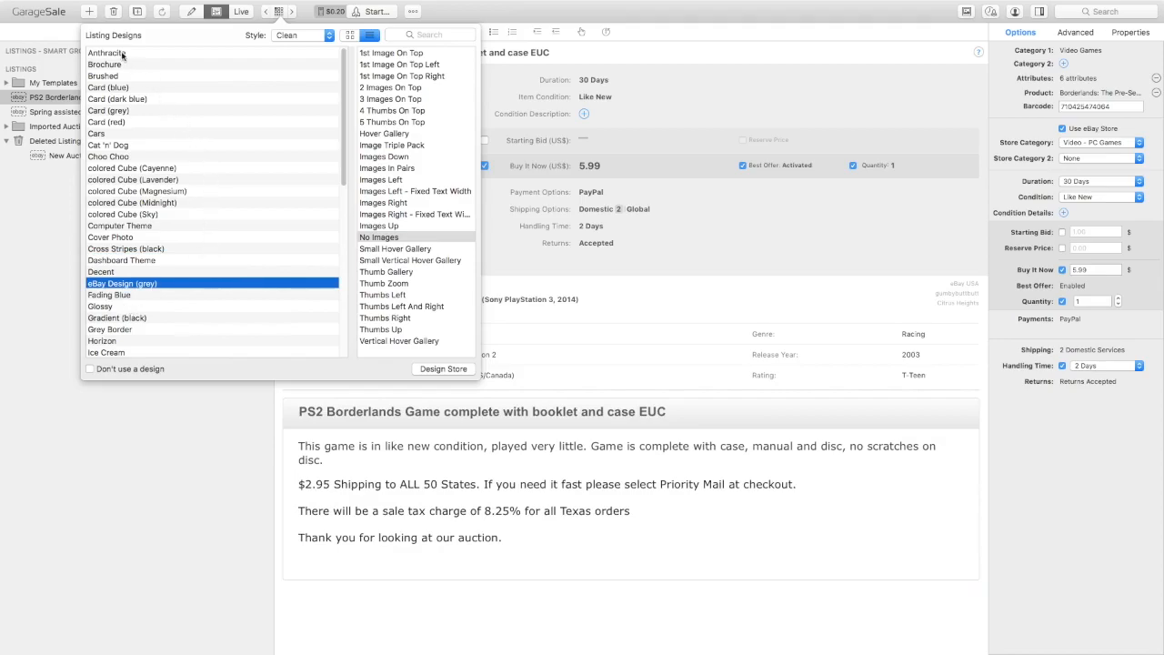
- Preview the listing description in the Anthracite, Brochure and Brushed designs
click(122, 54)
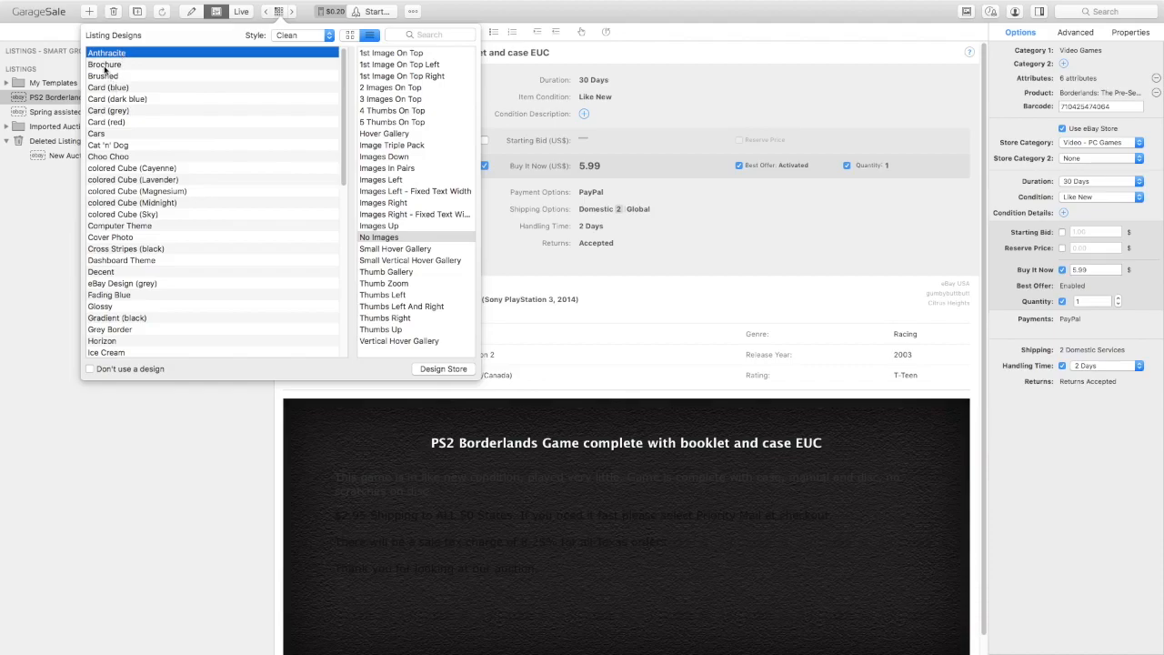
click(105, 67)
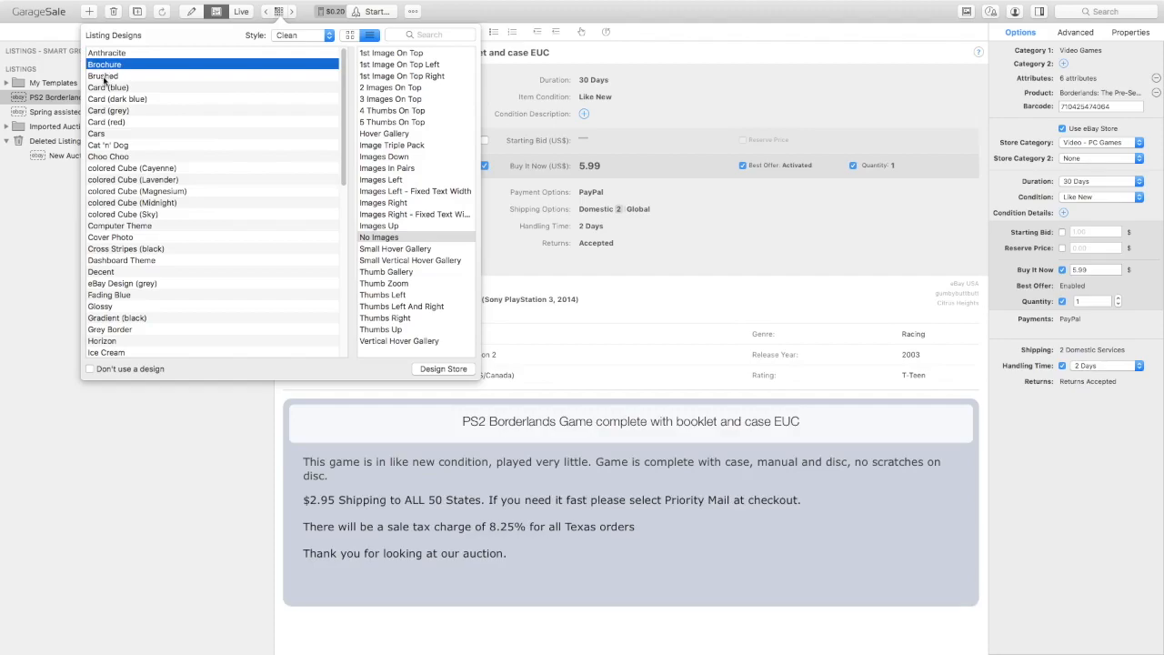
click(105, 78)
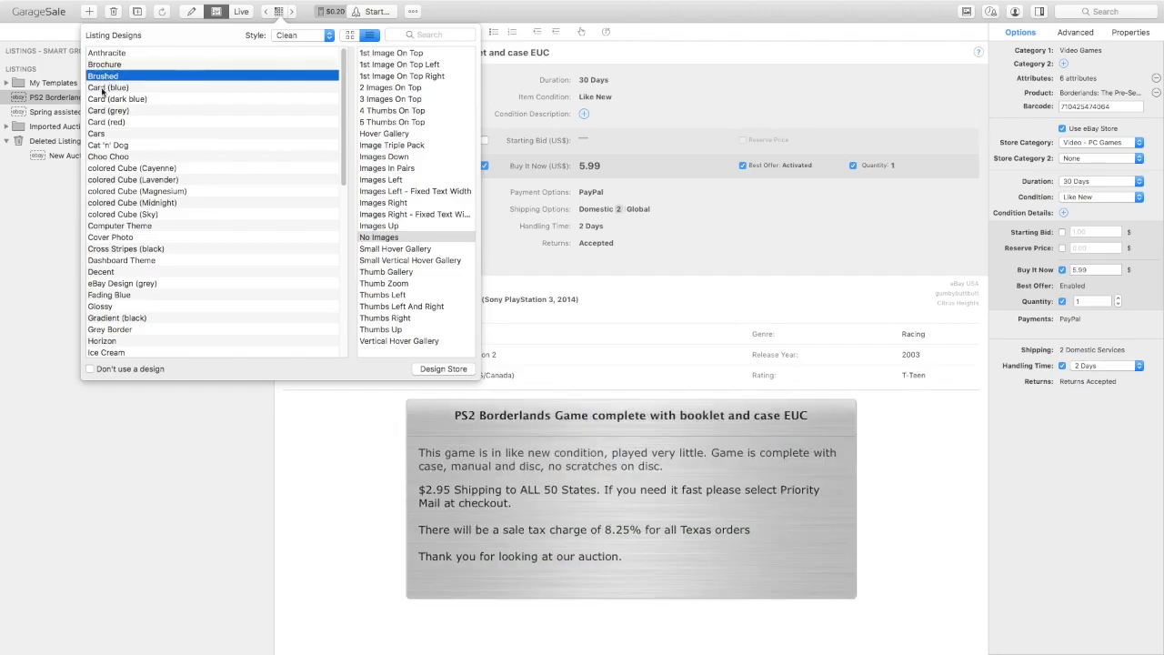
- Look through the remaining listing designs and try Metallic and Grey Border on the description
scroll(181, 185, down, 3)
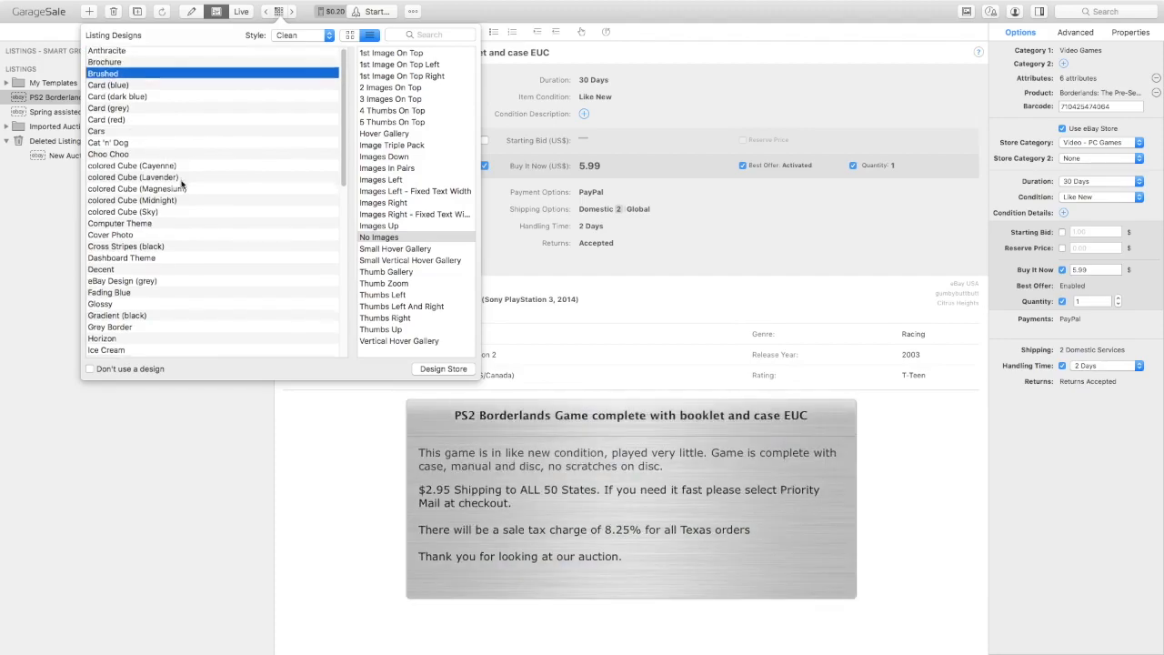
scroll(181, 185, down, 2)
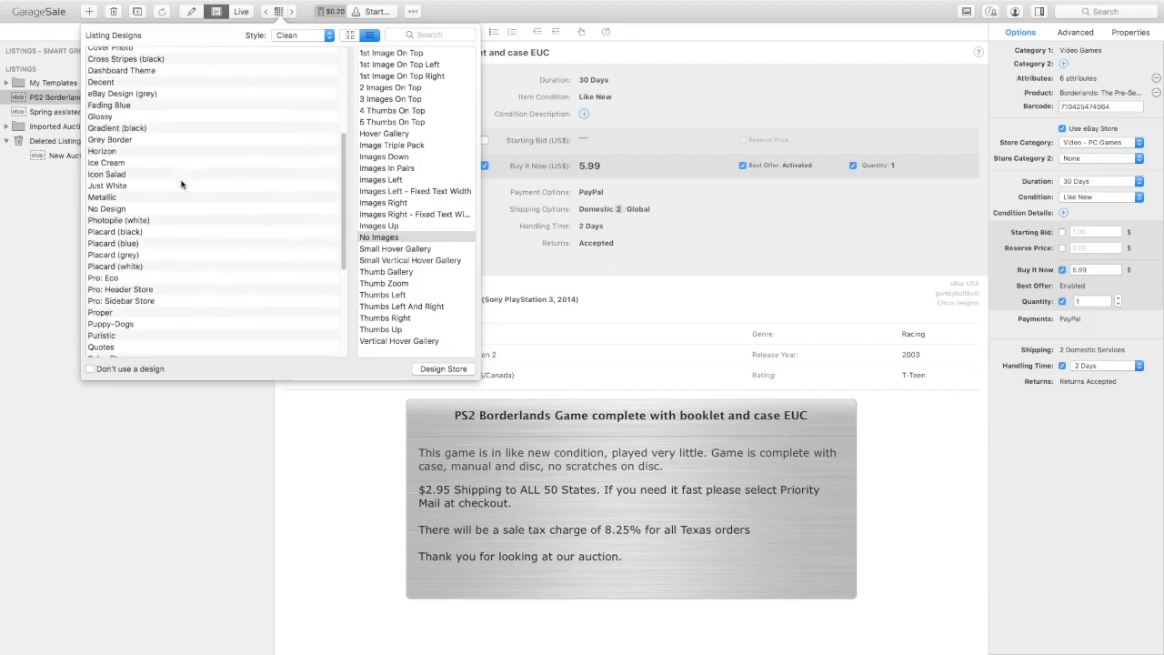
click(102, 198)
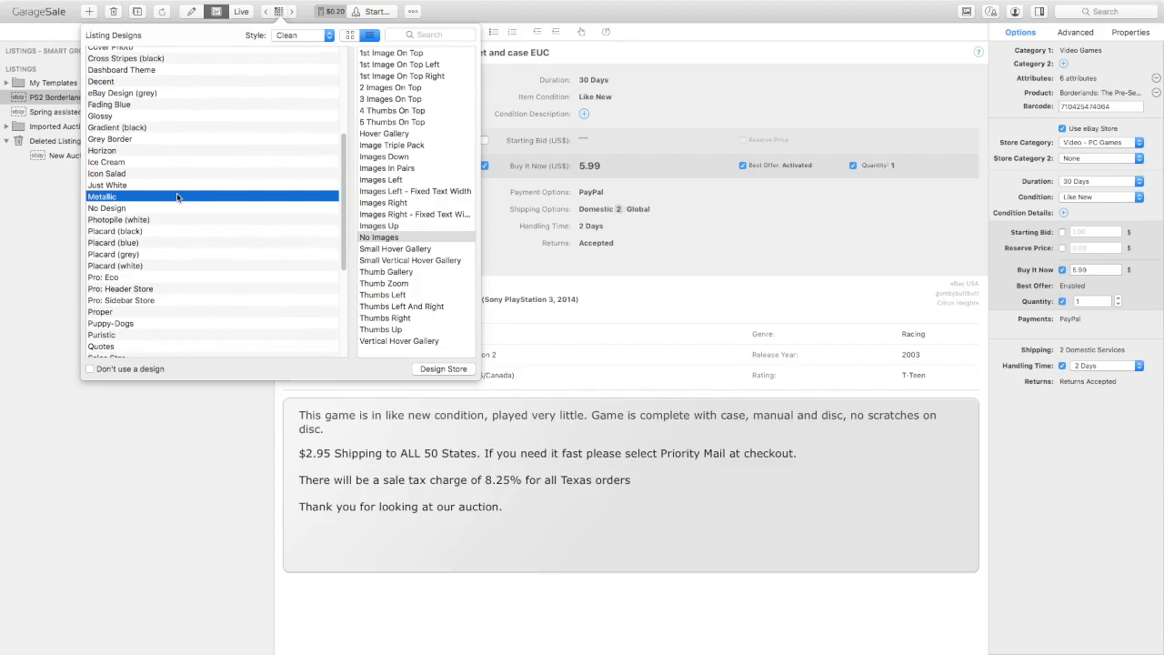
scroll(177, 197, down, 3)
scroll(177, 197, down, 3)
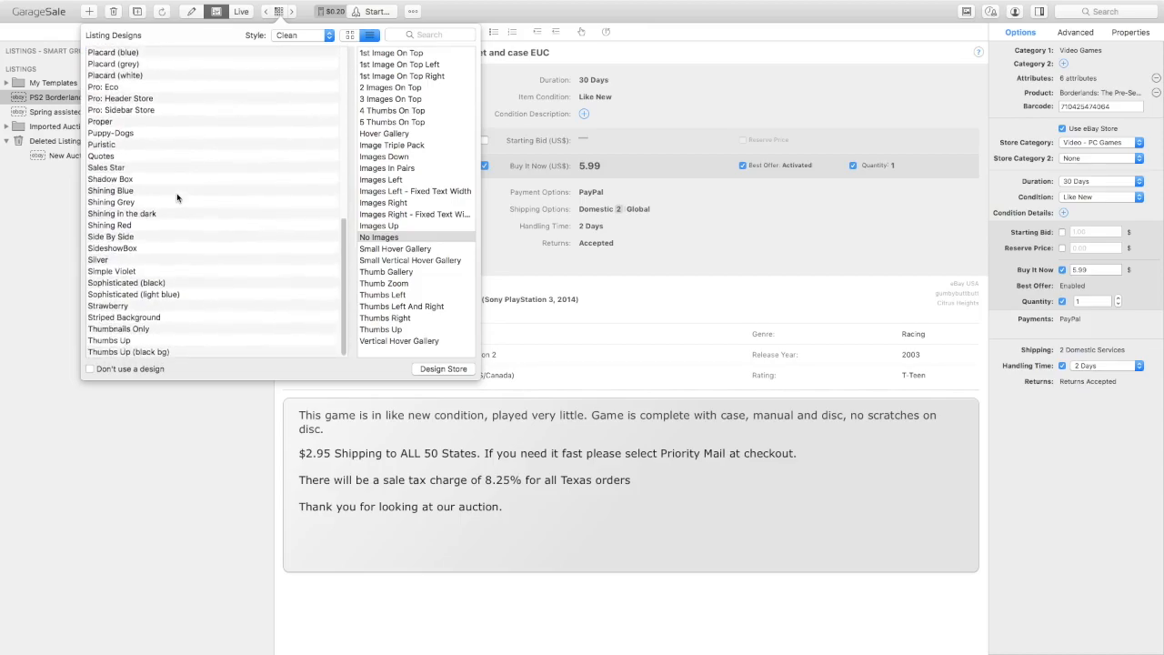
scroll(177, 198, up, 3)
scroll(177, 198, up, 3)
scroll(177, 197, up, 3)
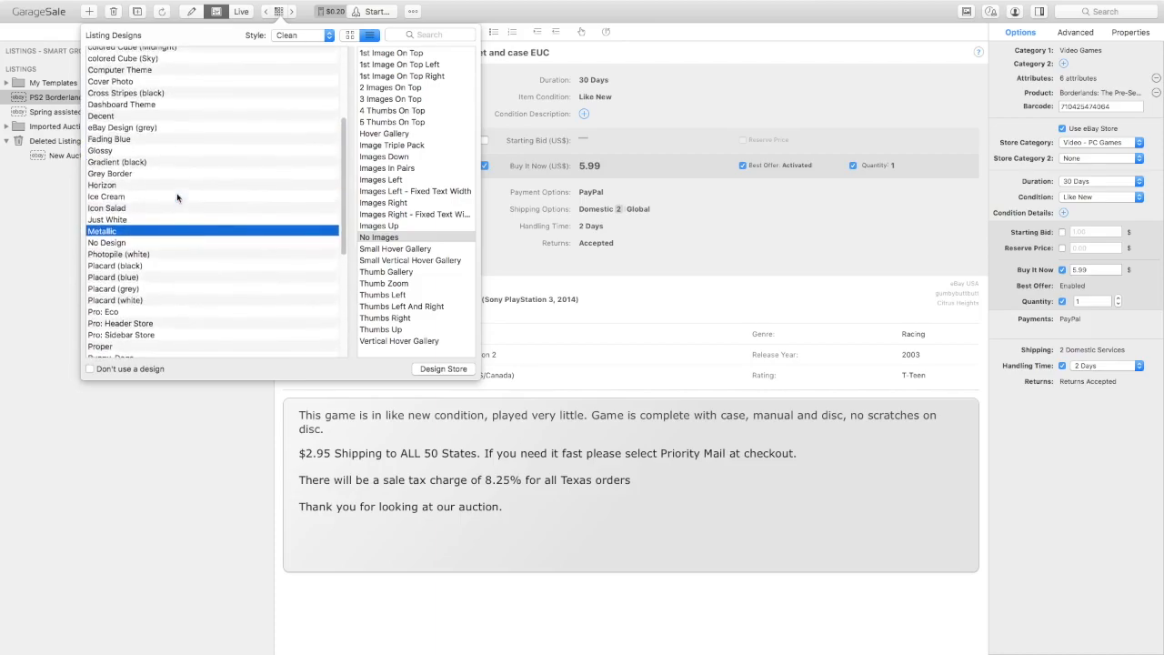
click(118, 174)
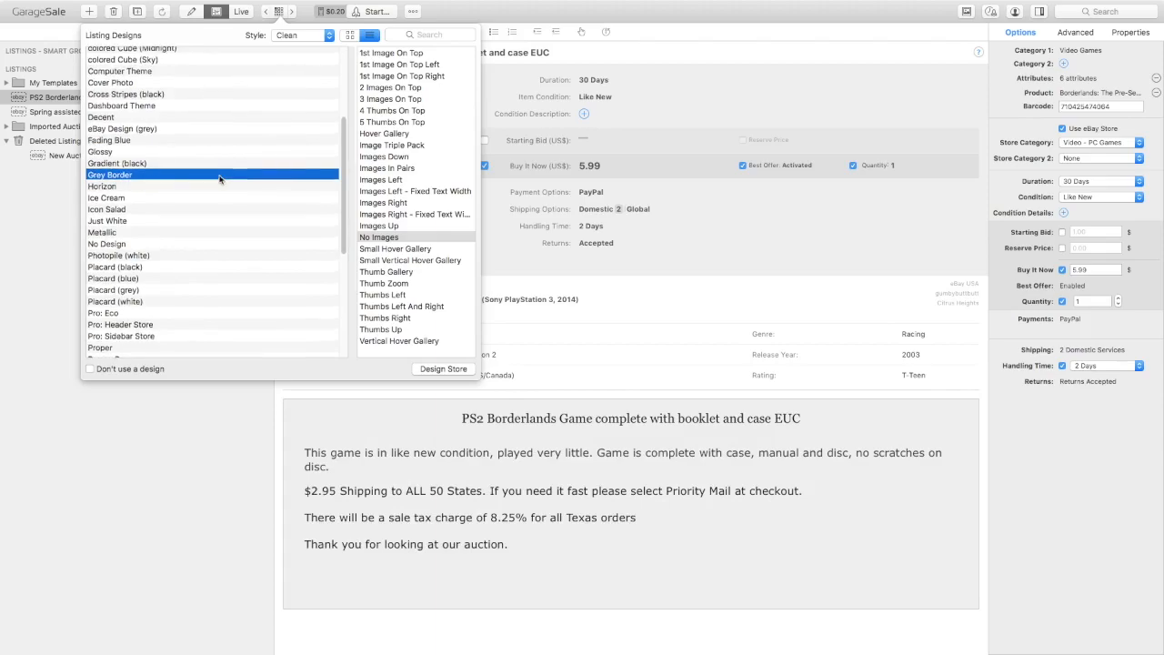
- Try the Computer Theme, Gradient (black) and Horizon designs, viewing the full description in Horizon
scroll(219, 180, up, 1)
scroll(220, 180, up, 5)
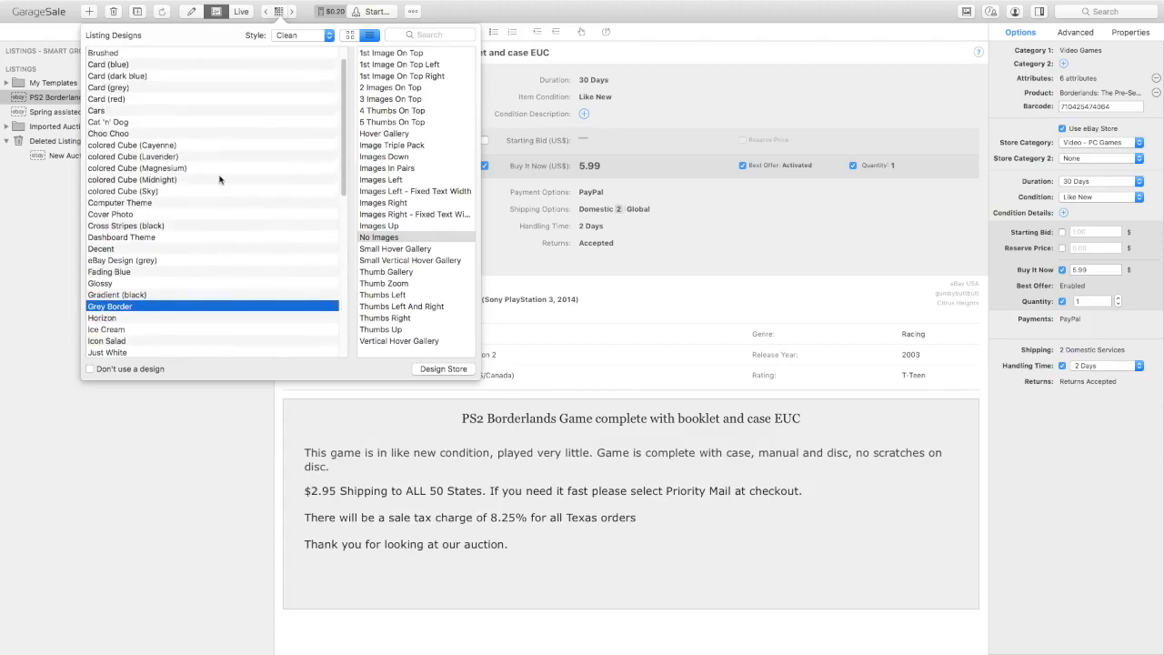
scroll(219, 180, up, 1)
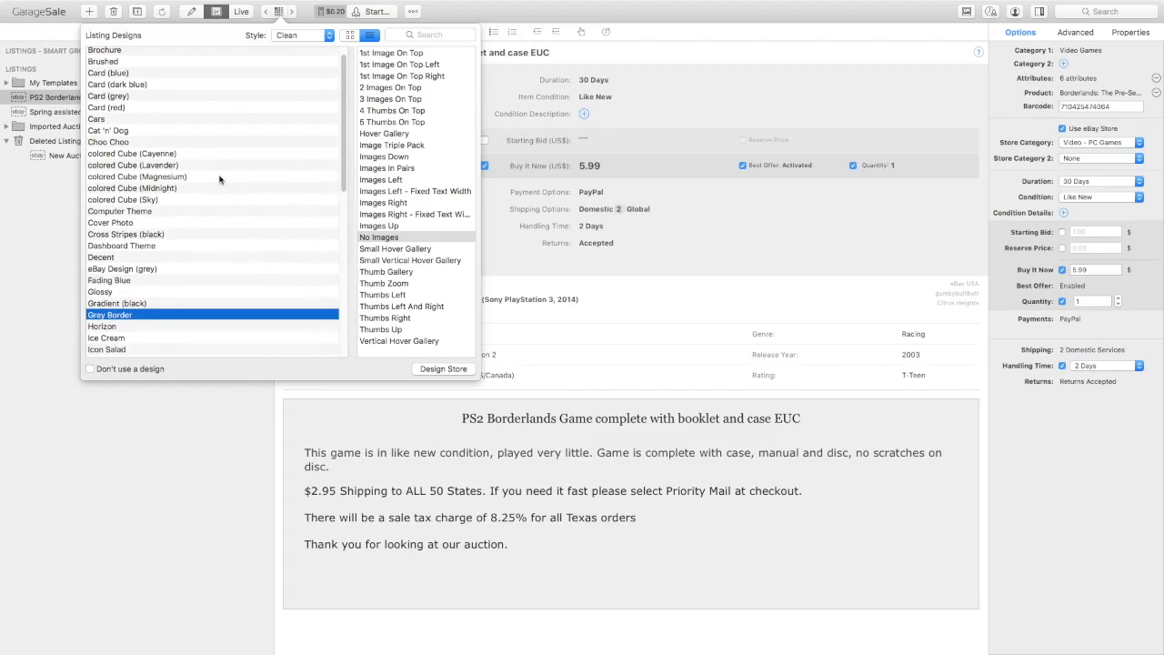
click(117, 215)
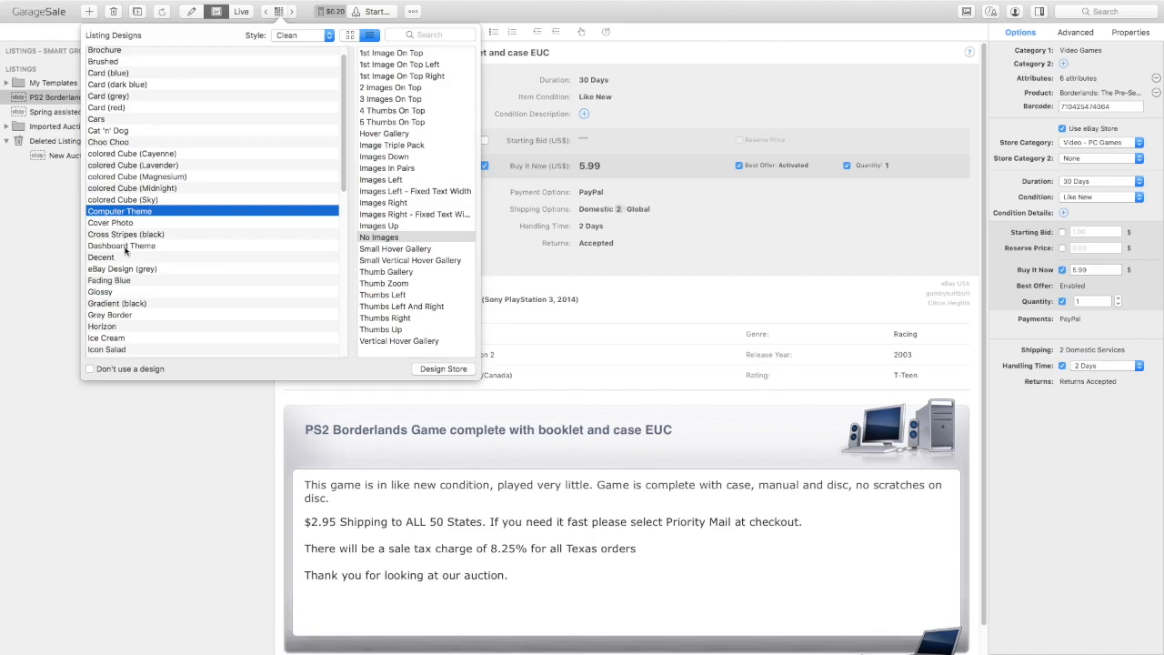
click(113, 303)
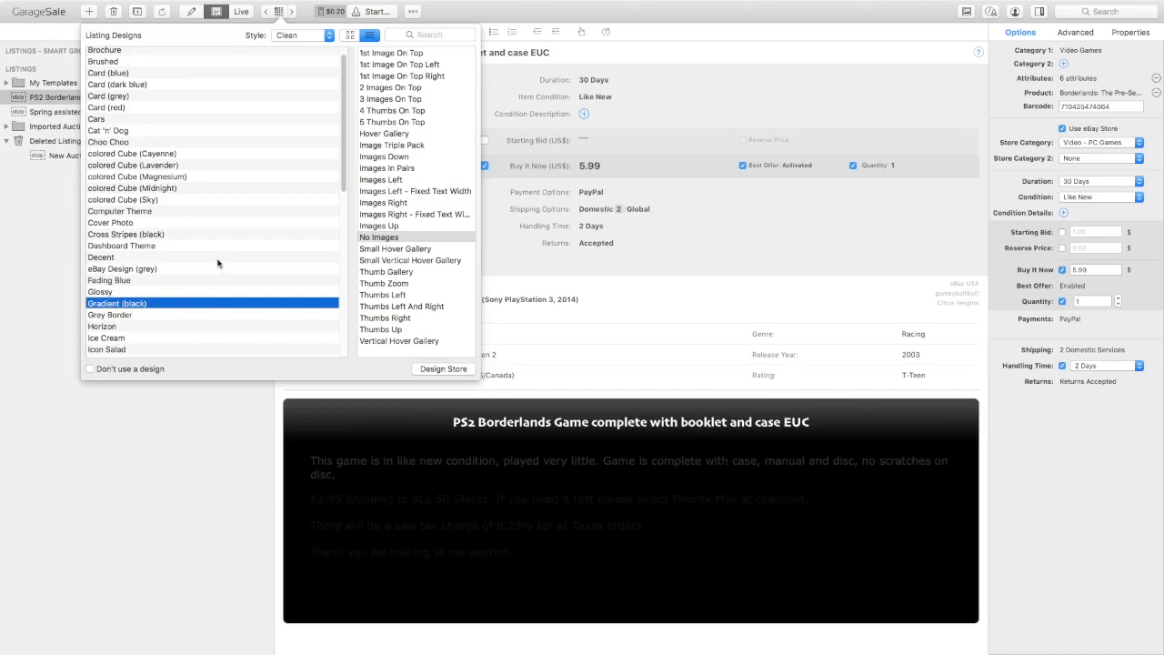
click(114, 328)
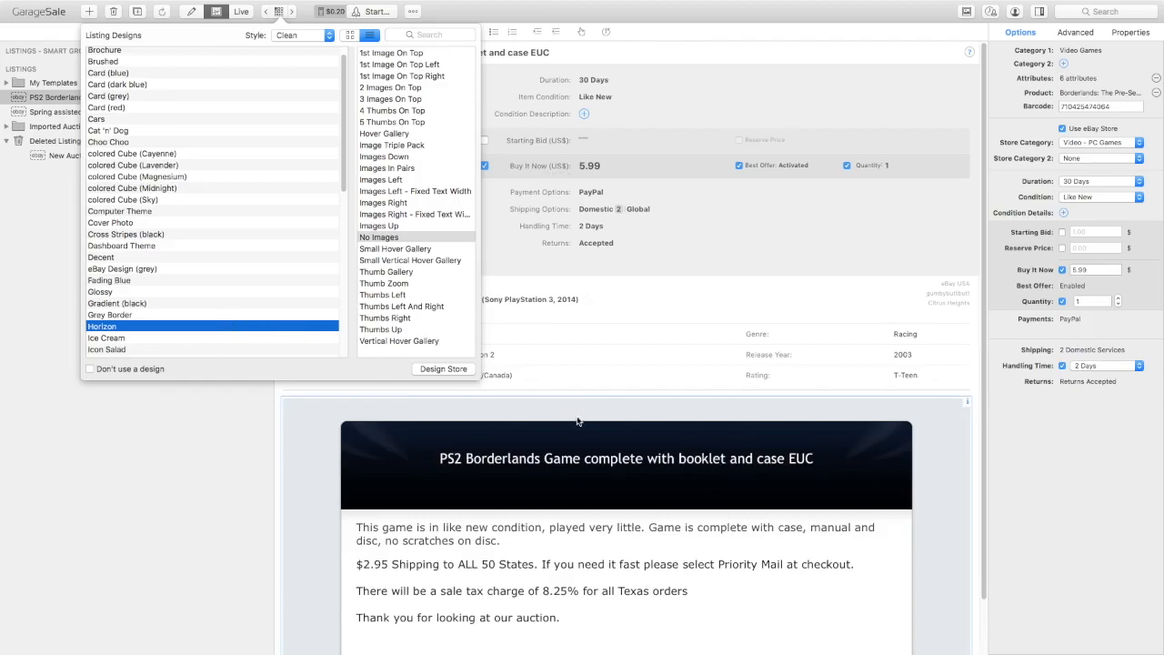
scroll(580, 425, down, 2)
scroll(579, 425, down, 2)
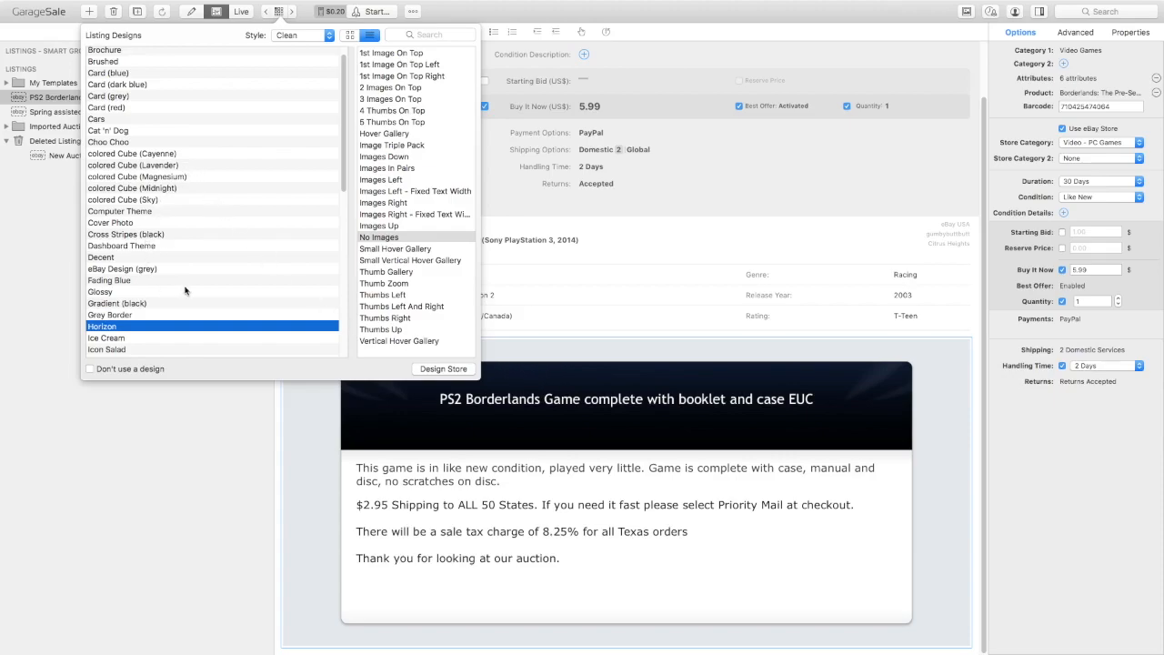
- Try the Ice Cream design, set the listing's design to Just White, and close the design chooser
click(116, 336)
scroll(211, 324, down, 5)
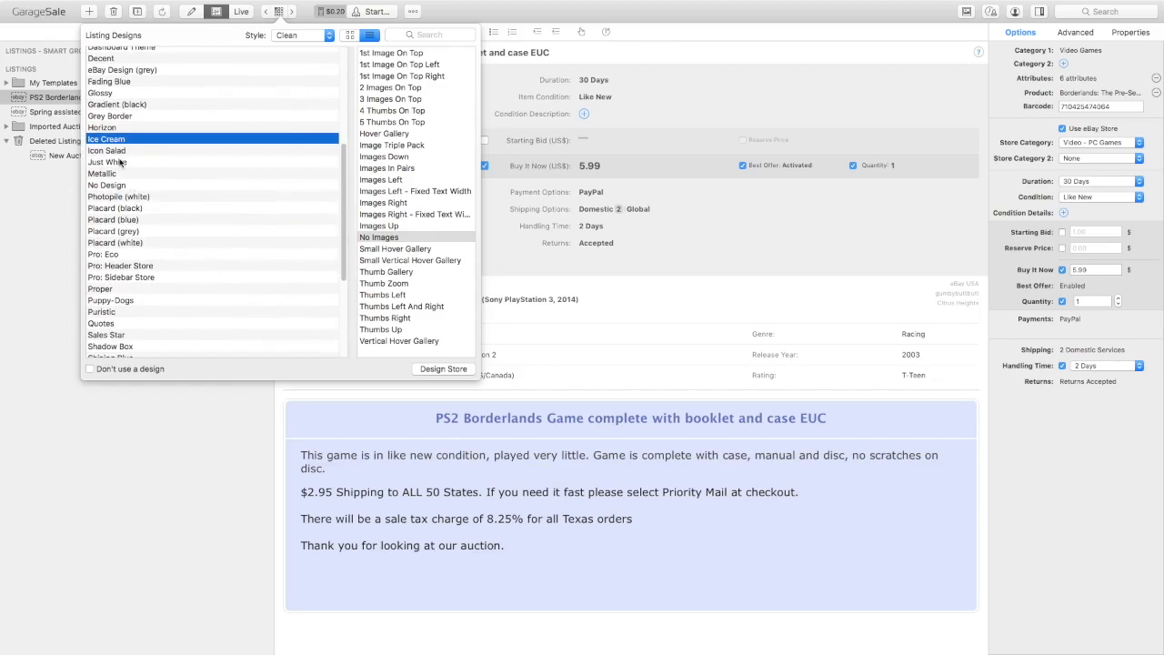
click(119, 162)
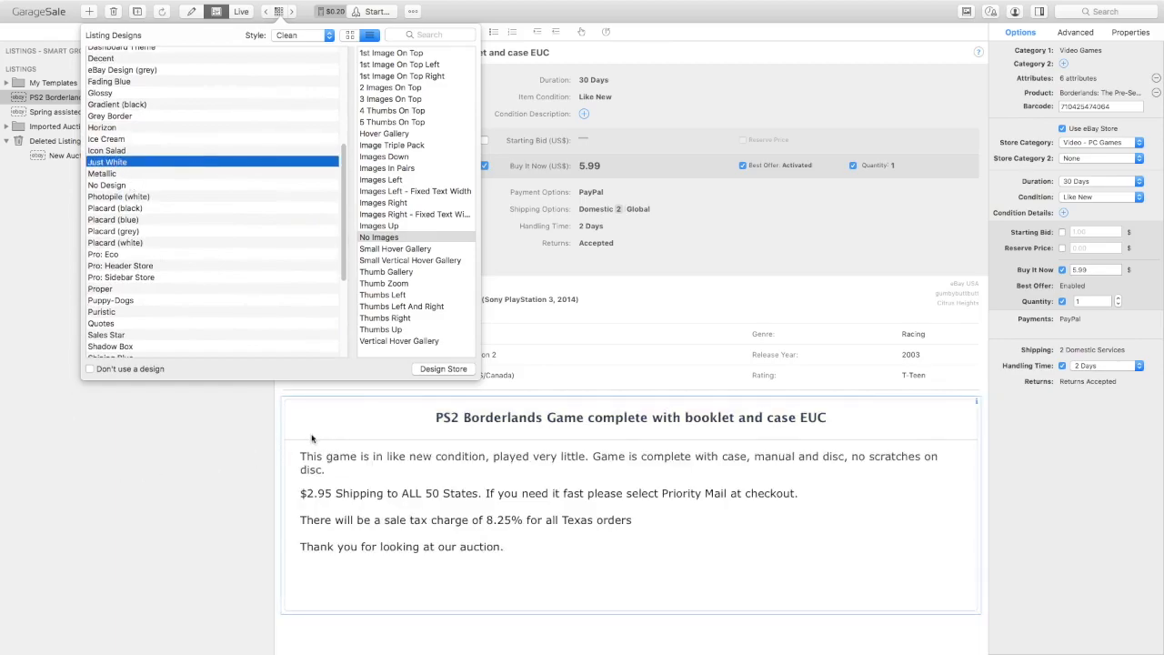
click(210, 453)
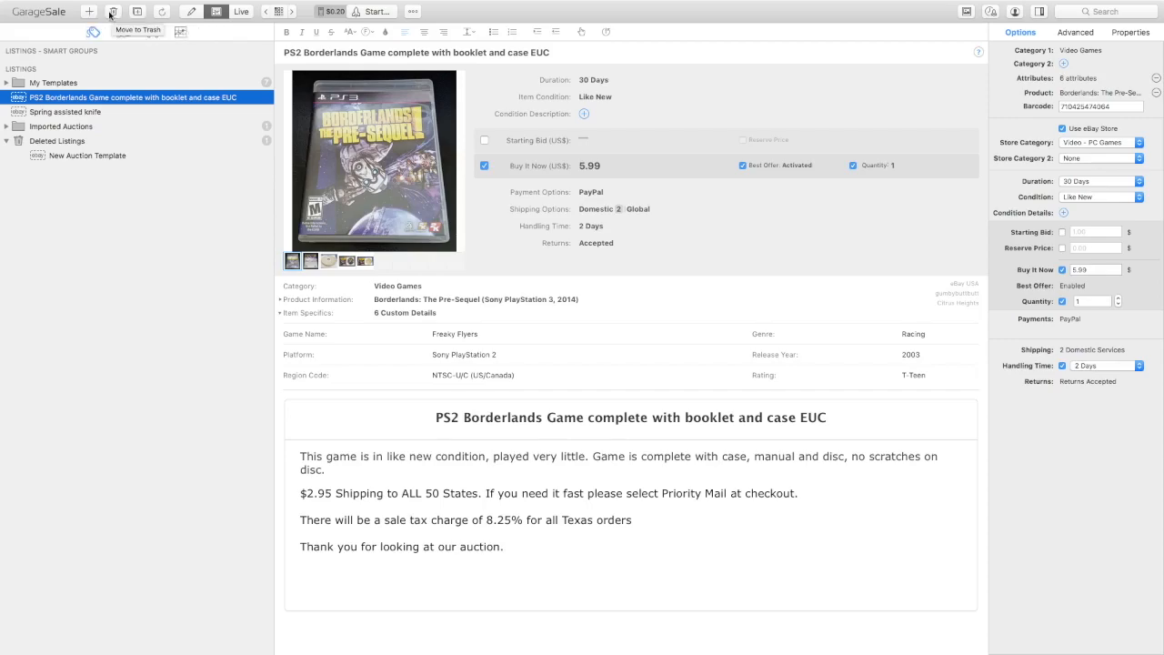
- Duplicate the PS2 Borderlands listing and view the item condition choices of the copy without changing the condition
click(138, 12)
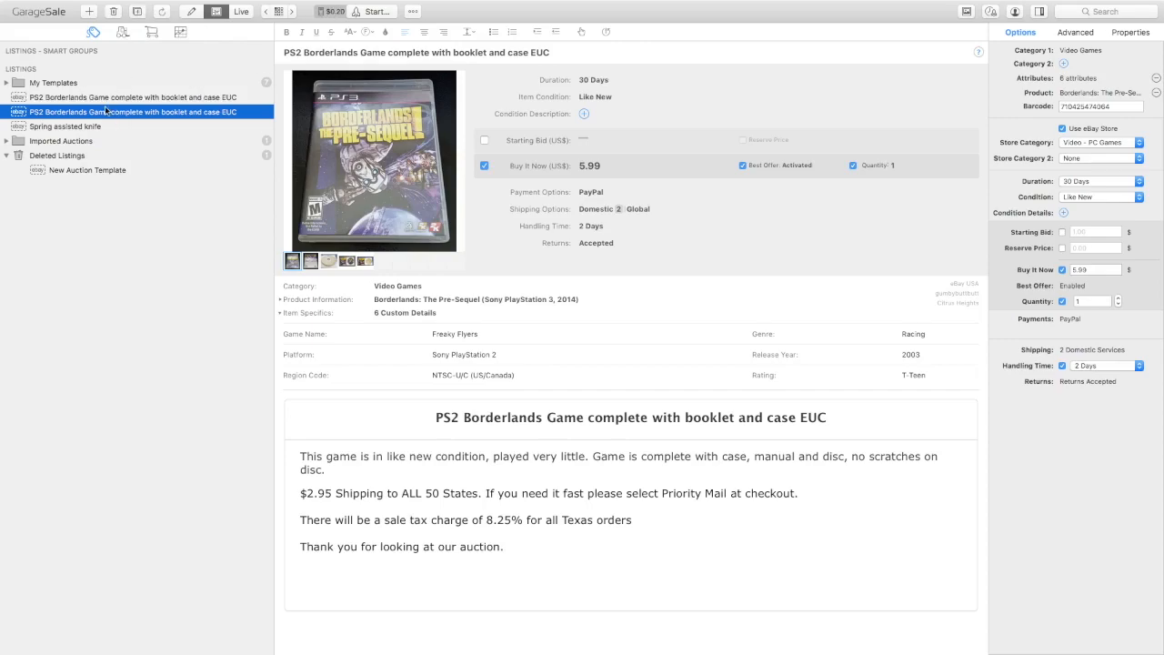
click(103, 102)
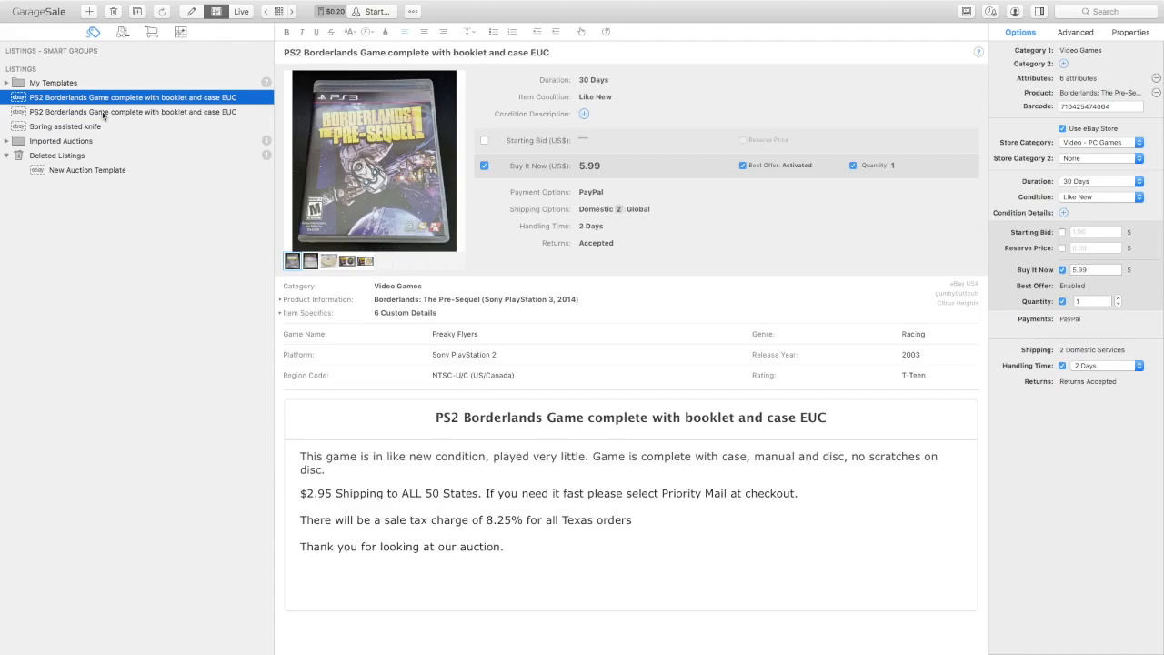
click(103, 114)
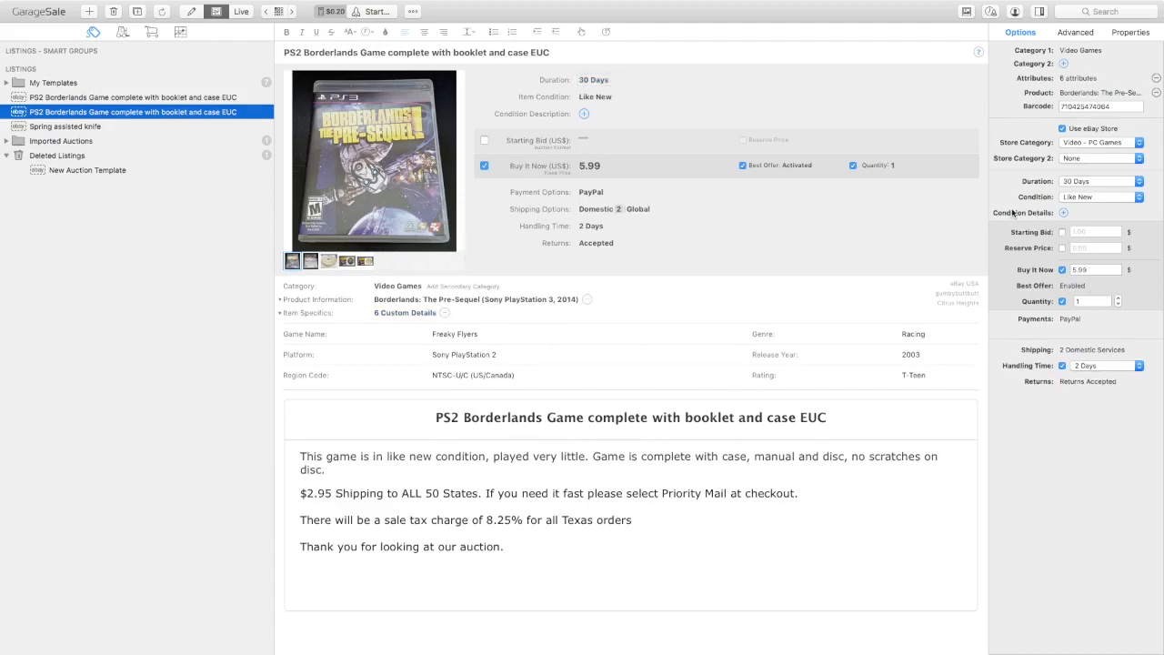
click(1140, 197)
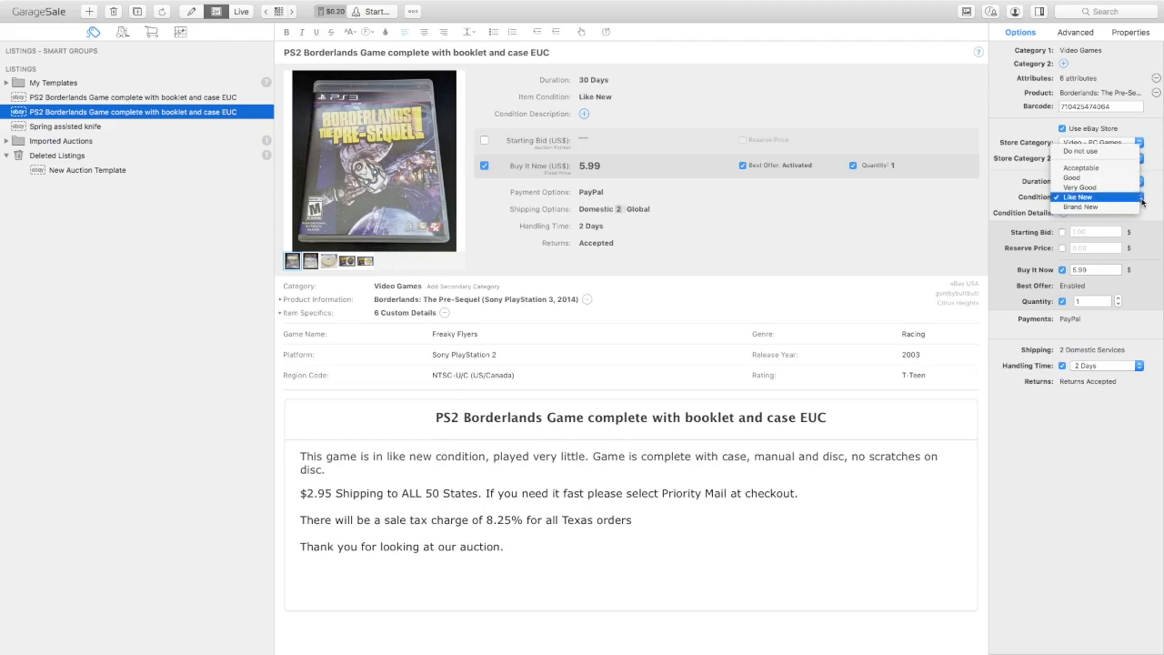
click(1046, 226)
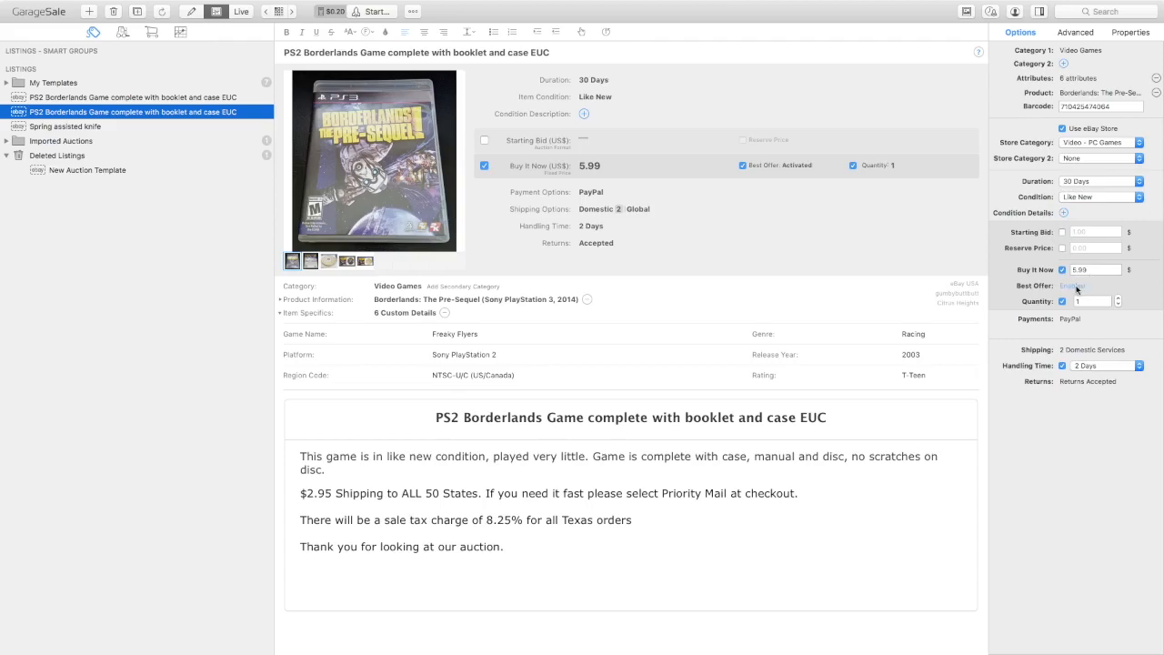
- View the Best Offer settings of the duplicated PS2 Borderlands listing and compare the original listing with its copy
click(1076, 286)
click(1075, 287)
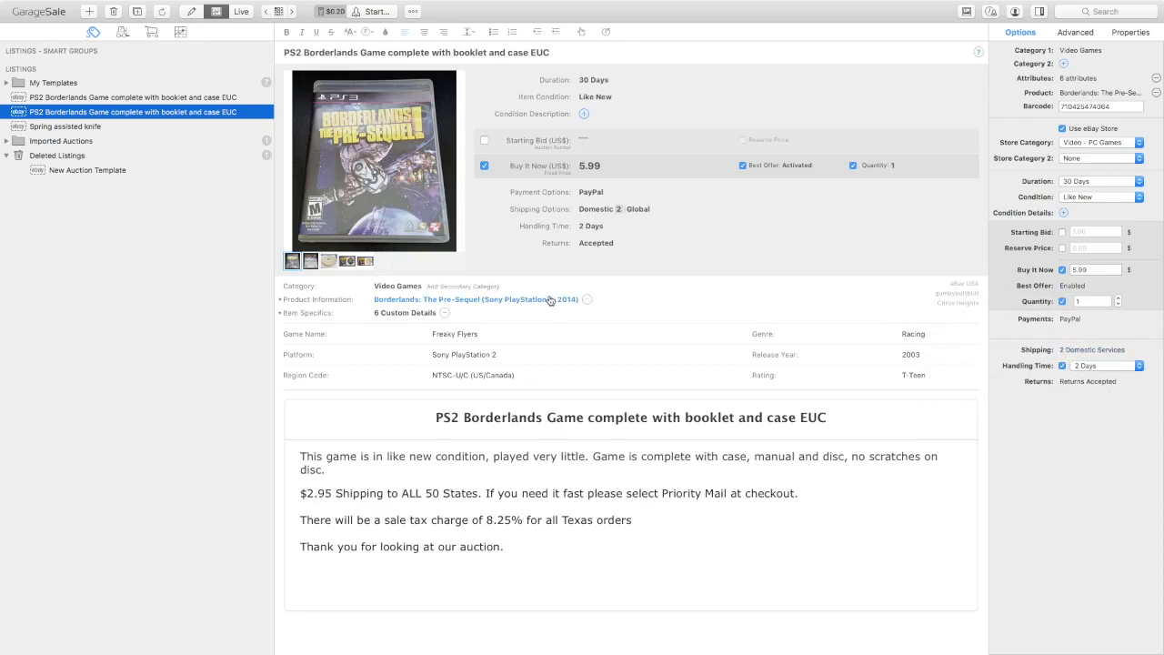
click(52, 97)
click(54, 112)
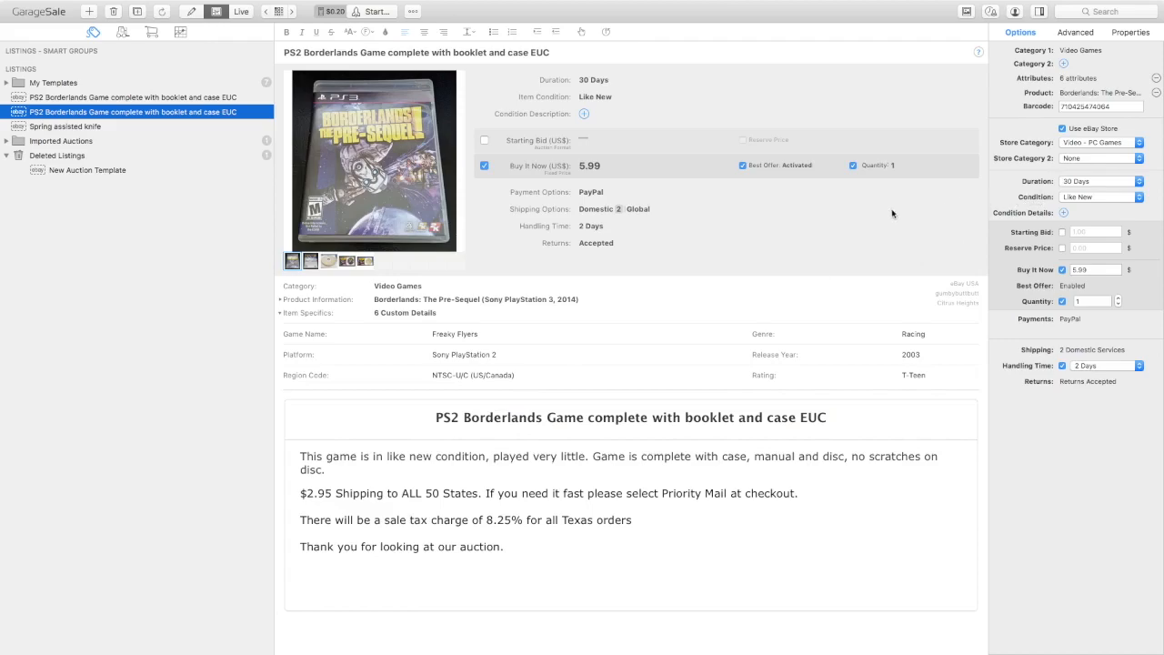
- Review the copy's advanced settings, including its item location details, without changing them
click(1076, 33)
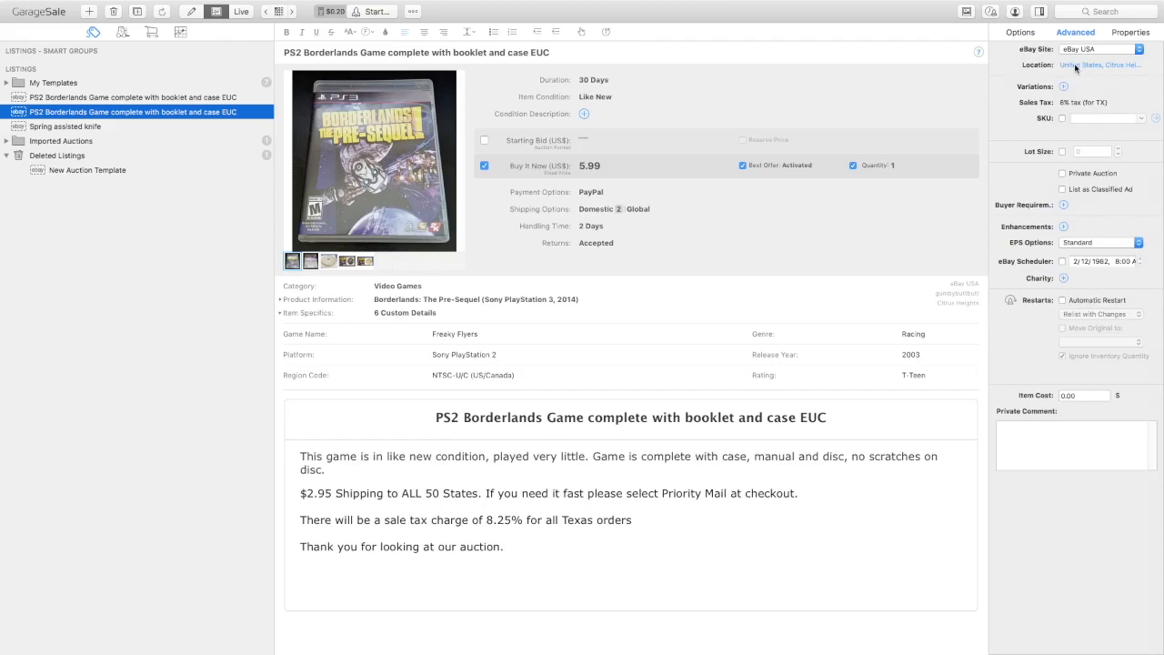
click(1076, 66)
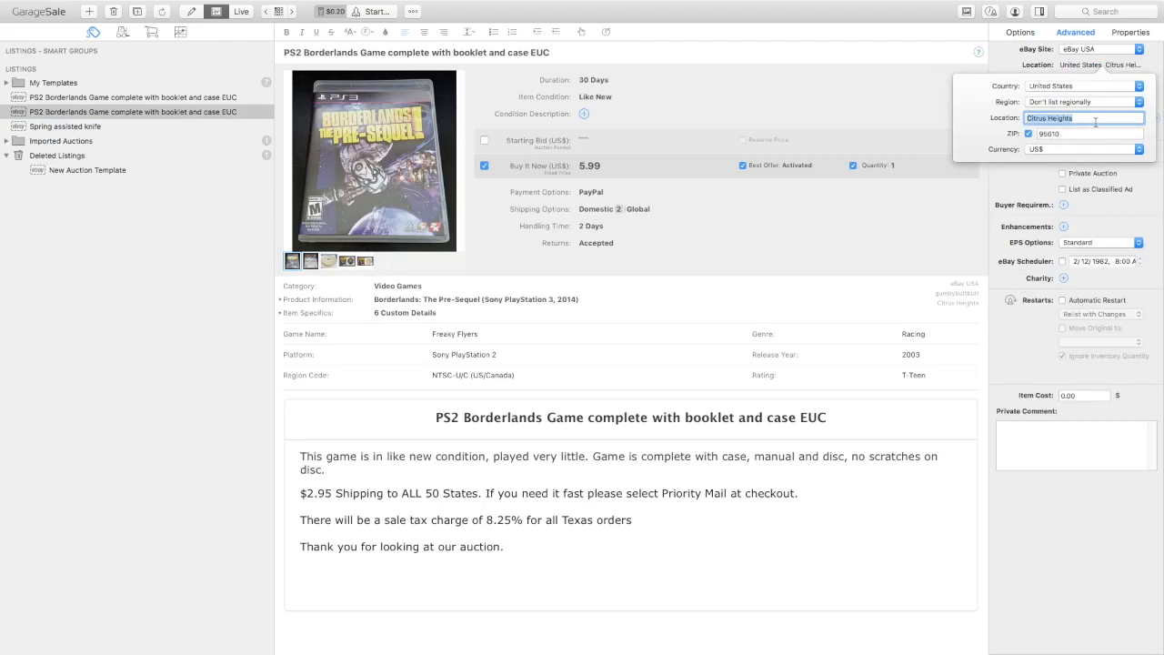
click(1012, 185)
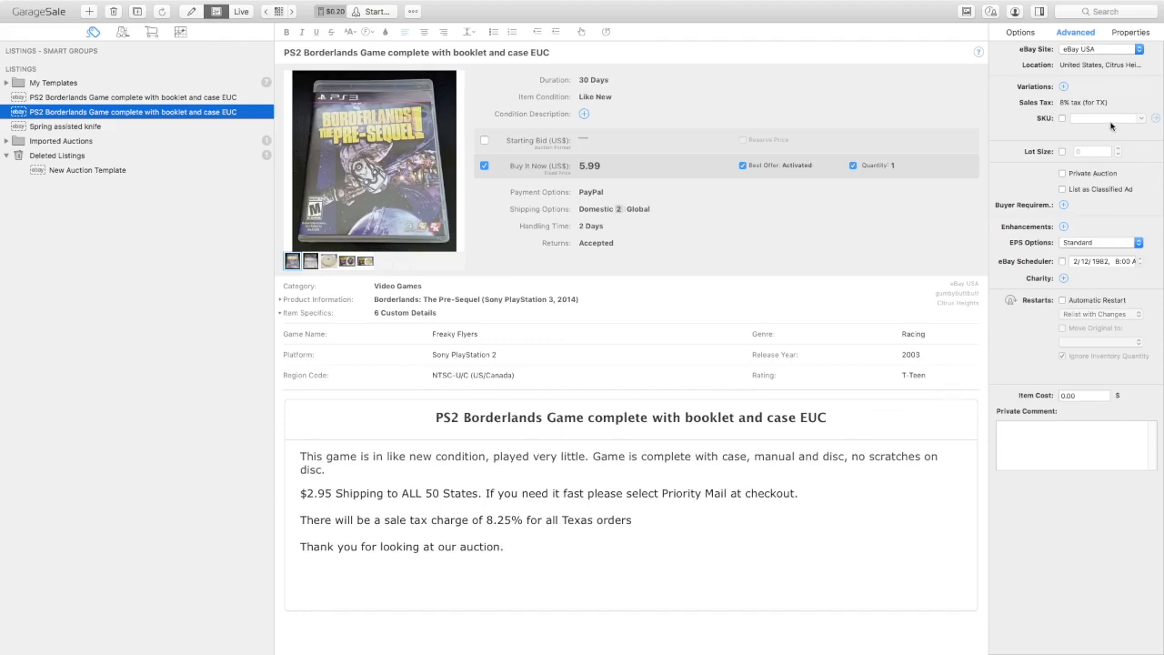
- Clear the item cost in the copy's advanced settings and return to its main listing options
click(1079, 395)
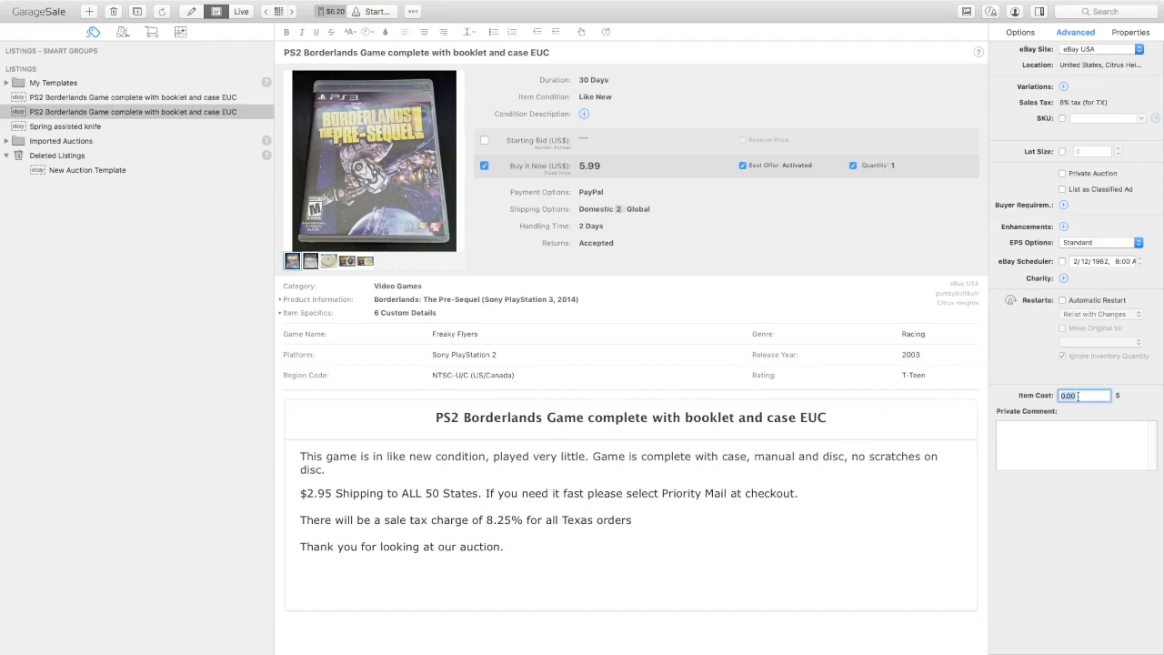
key(BackSpace)
click(1019, 32)
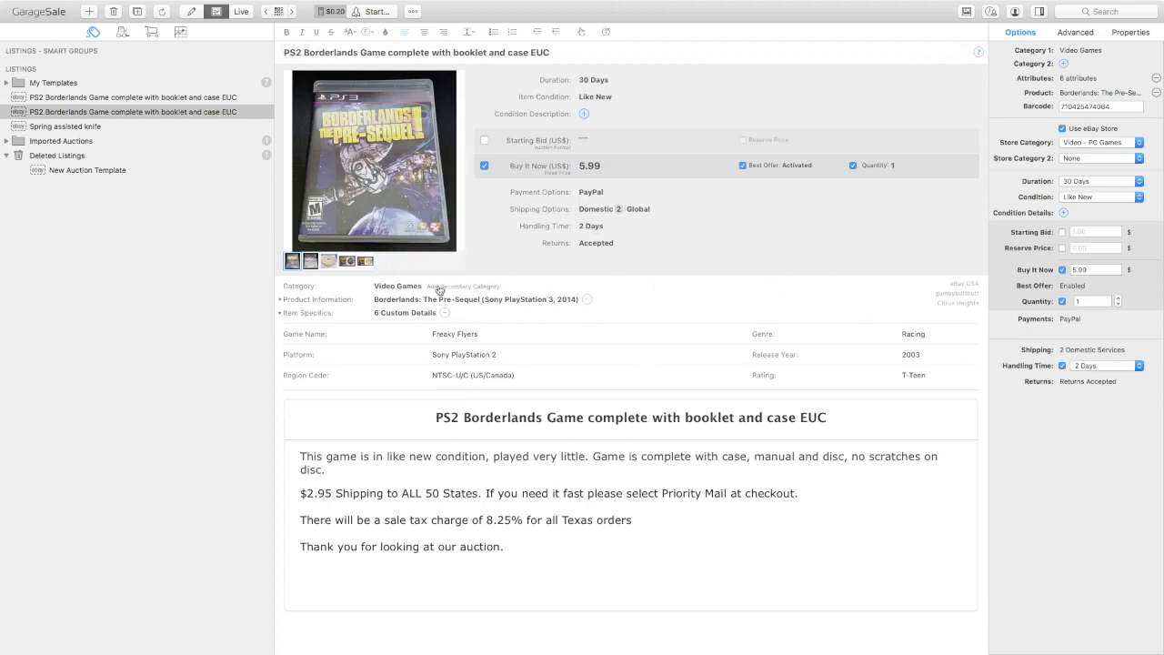
- Open Launch Control for the copy under the first eBay account to check the listing fees, and close it without starting the listing
click(376, 13)
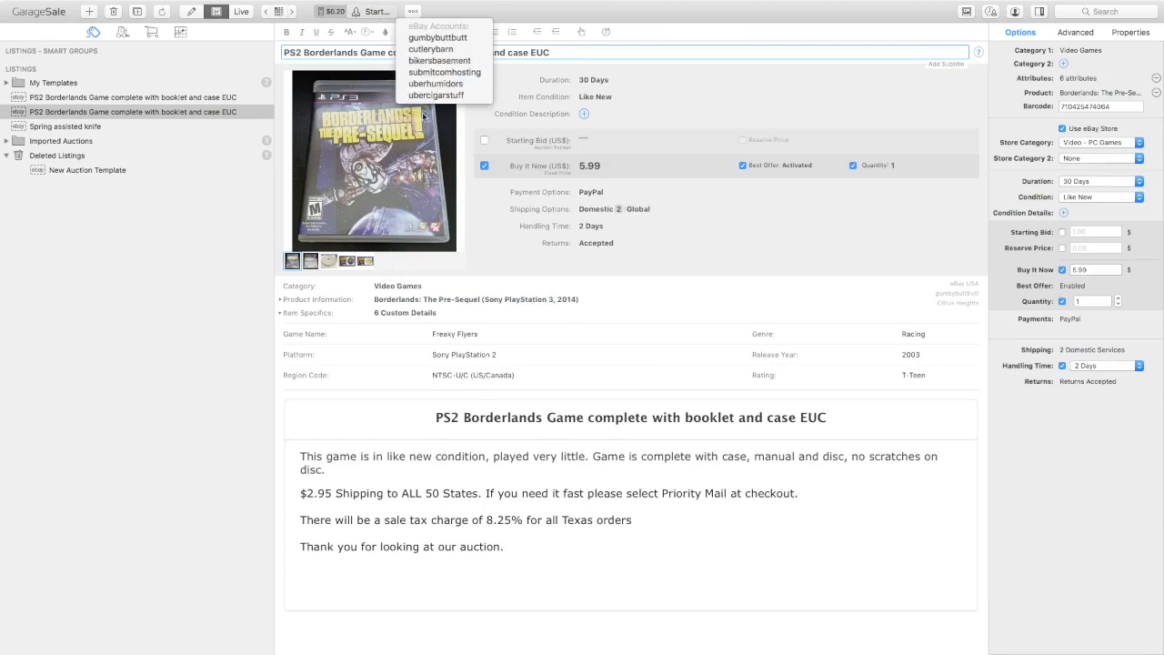
click(417, 42)
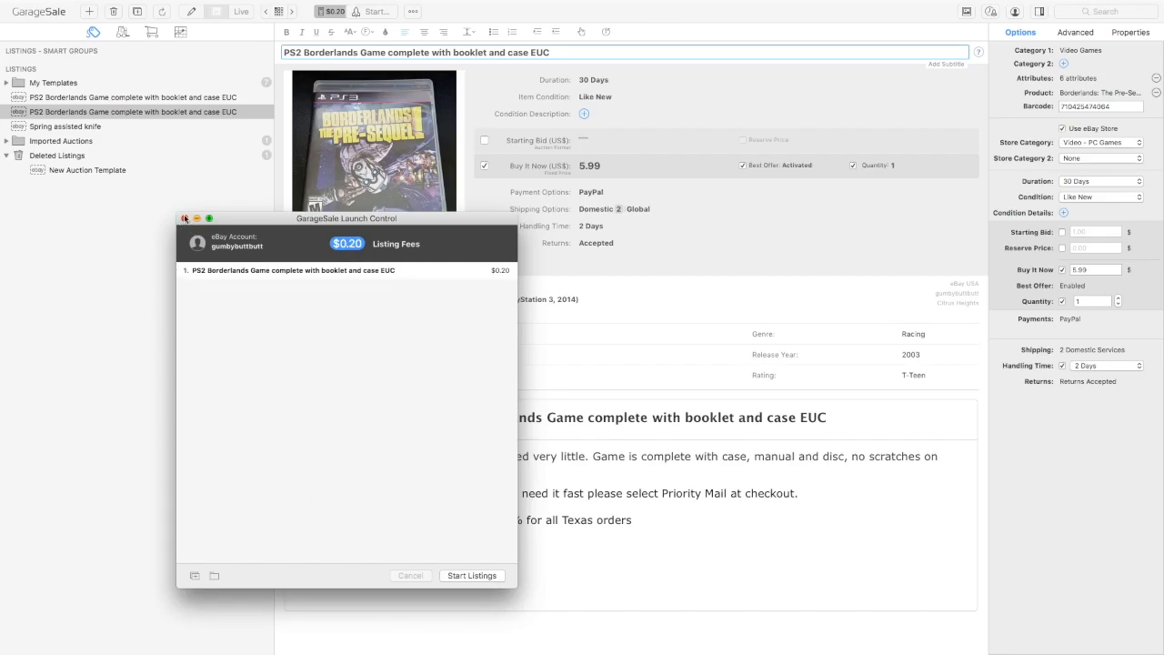
click(185, 218)
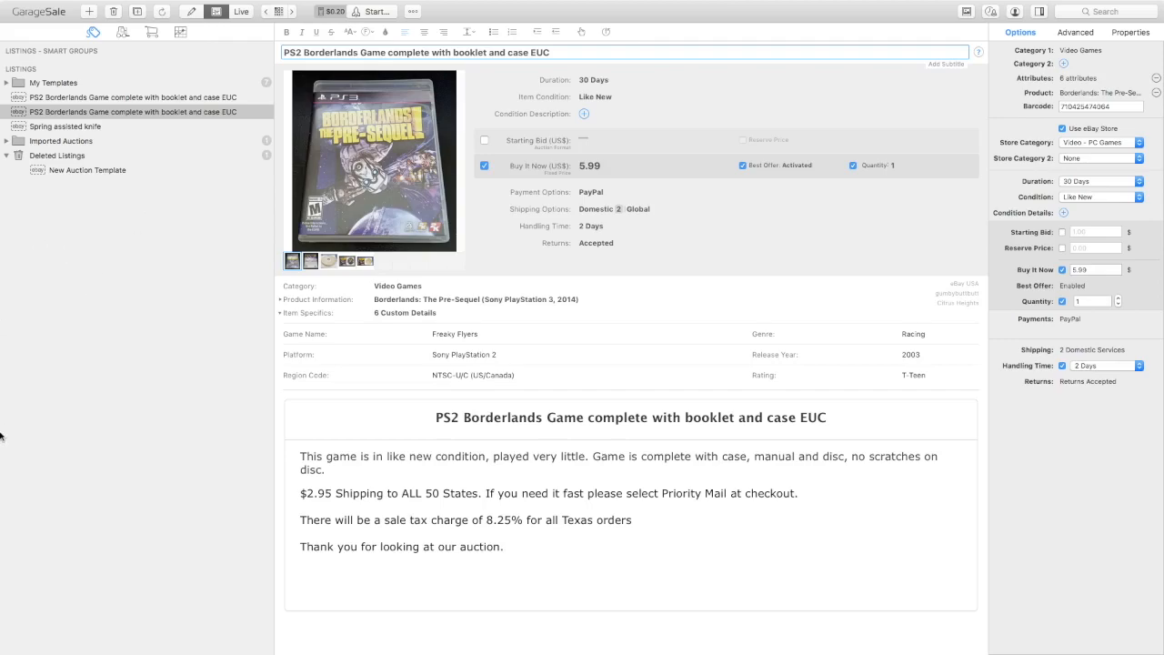
- Switch to Chrome to show the GarageSale downloads page
mouse_move(17, 438)
click(16, 464)
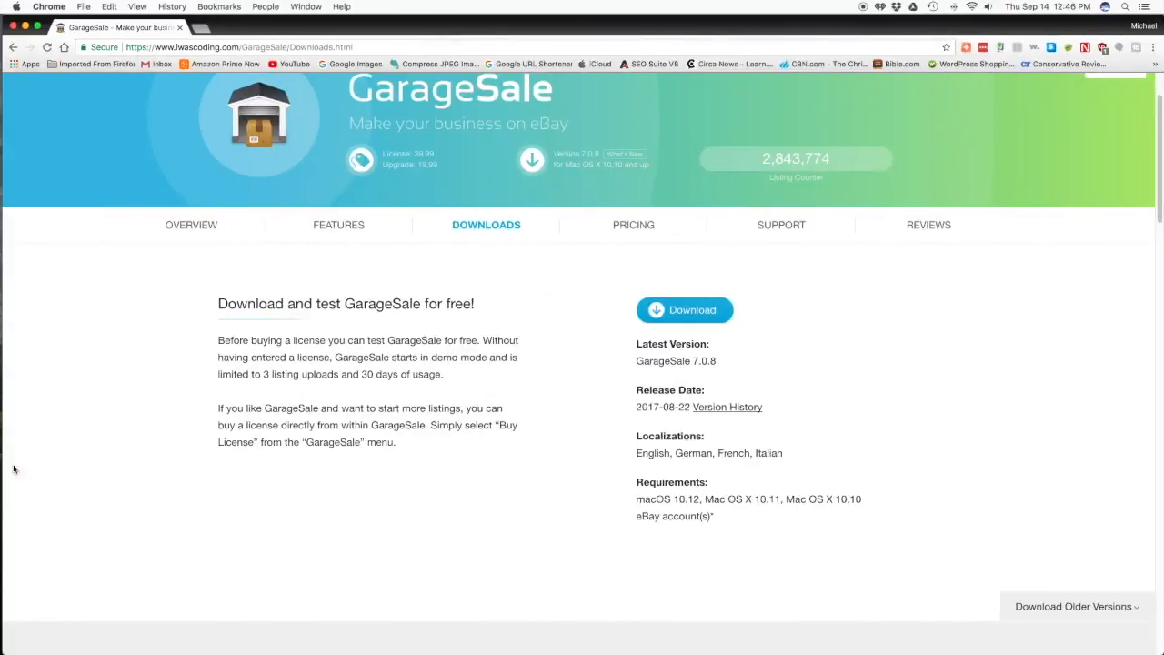